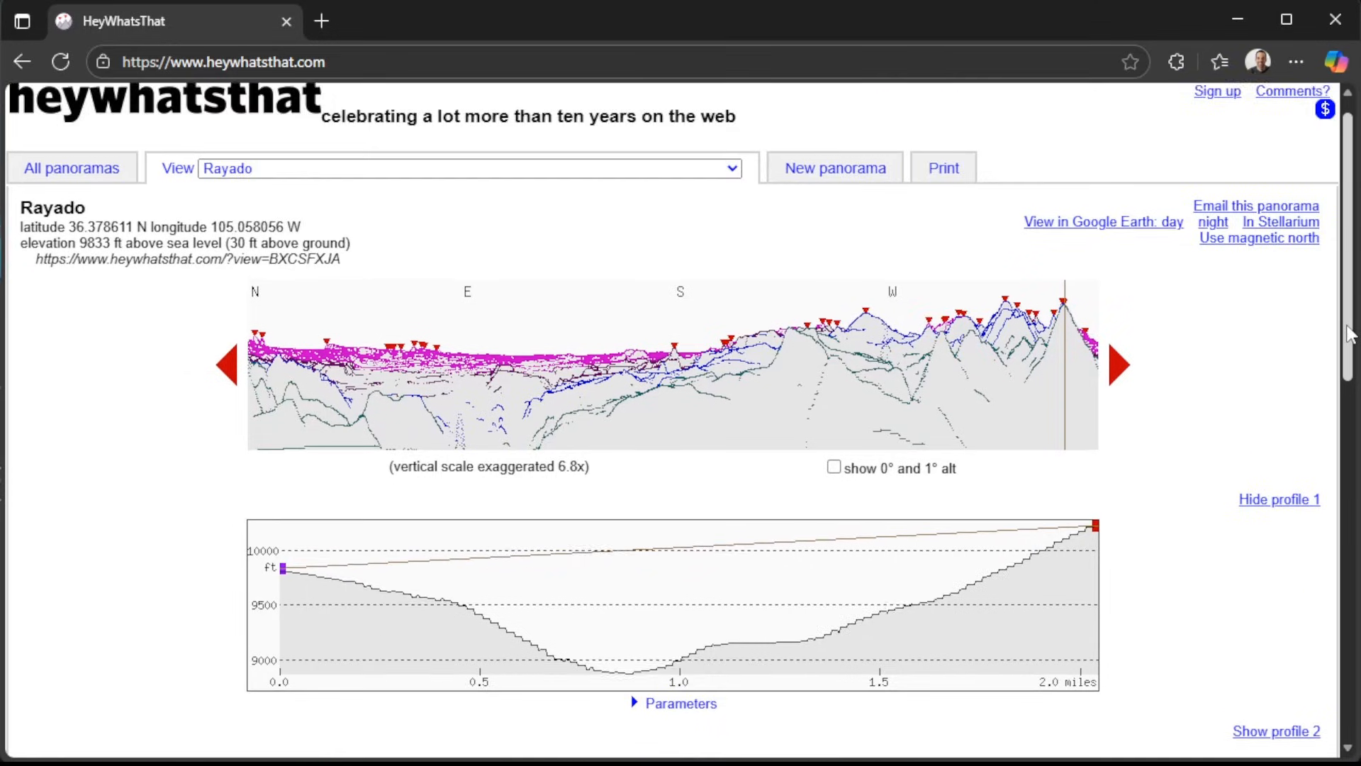
Examine the 3D terrain around Trail Peak, Black Mountain and Philmont Scout Ranch from several angles.
{"action": "left_click_drag", "start_coordinate": [1349, 333], "coordinate": [1356, 595]}
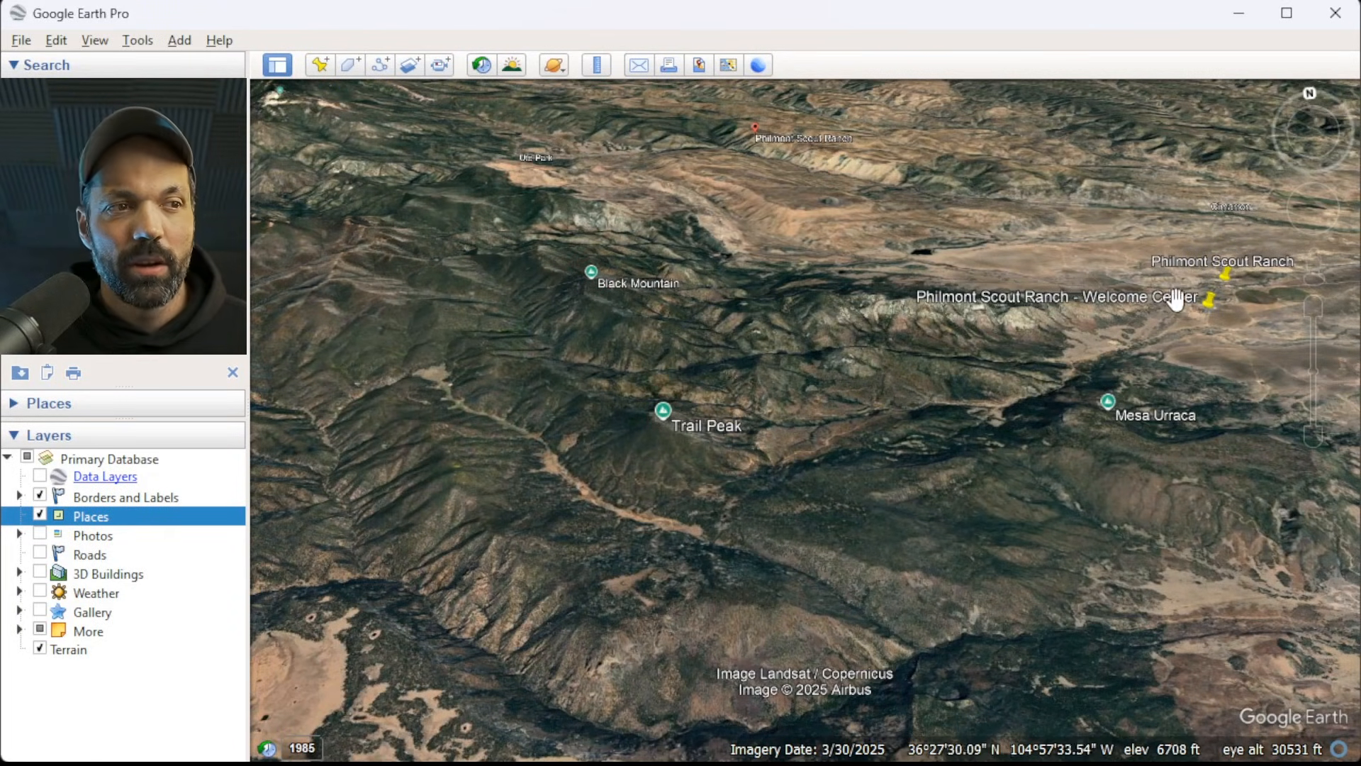
{"action": "double_click", "coordinate": [432, 365]}
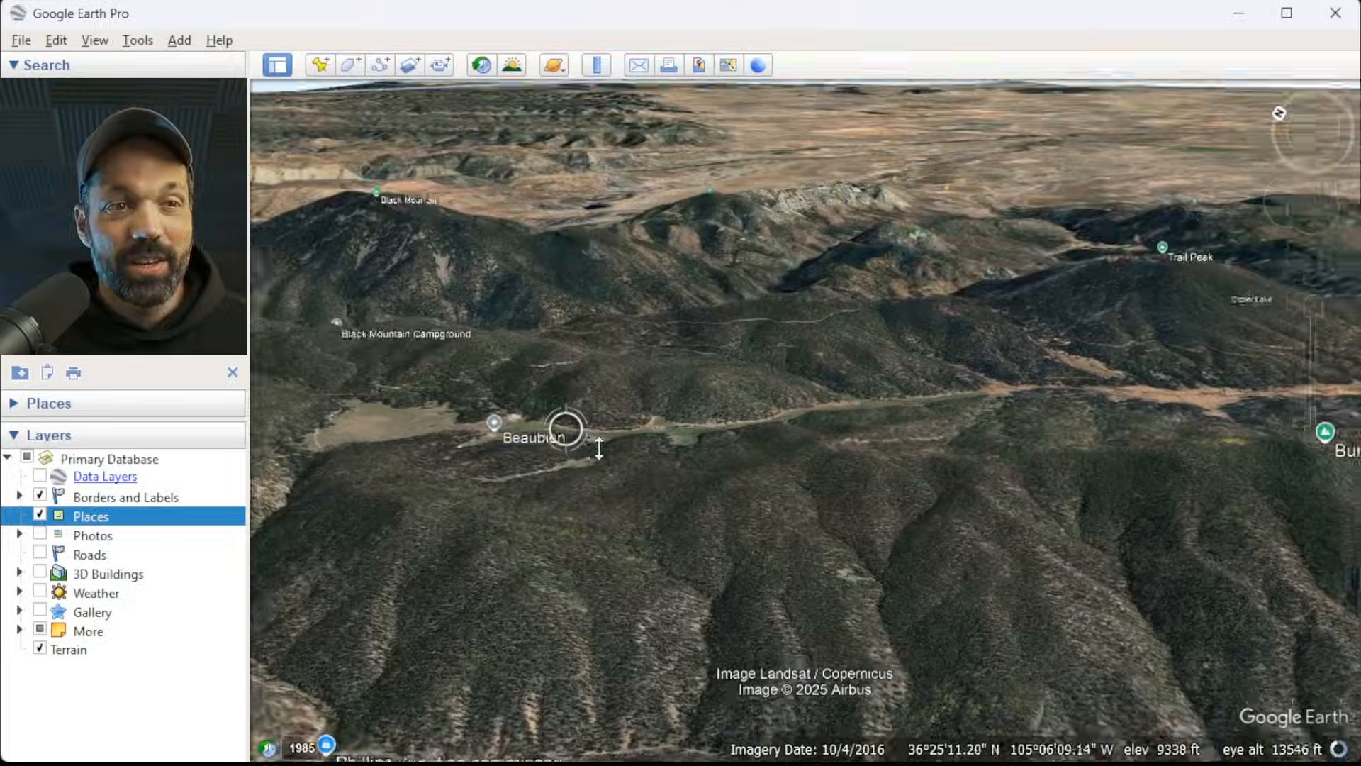
{"action": "middle_click_drag", "start_coordinate": [599, 448], "coordinate": [638, 489]}
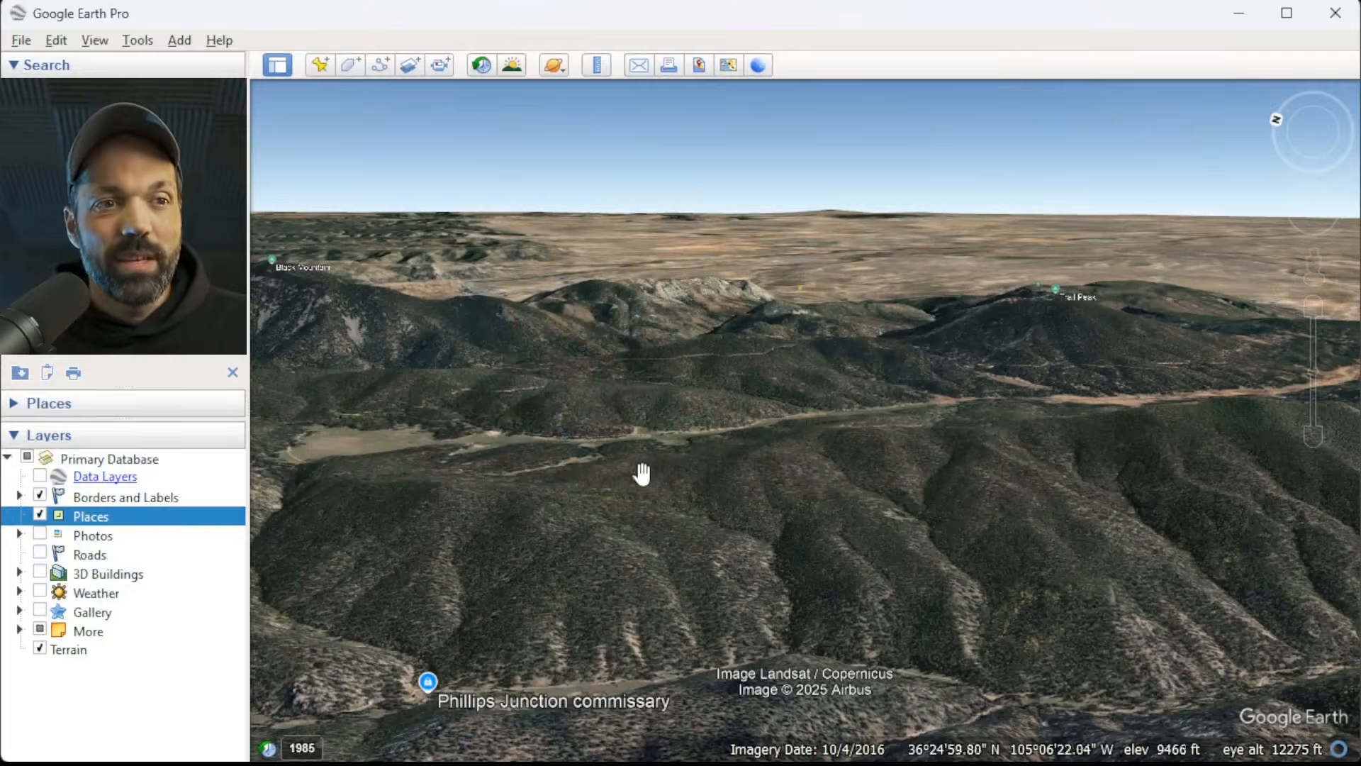
{"action": "left_click_drag", "start_coordinate": [854, 438], "coordinate": [808, 482]}
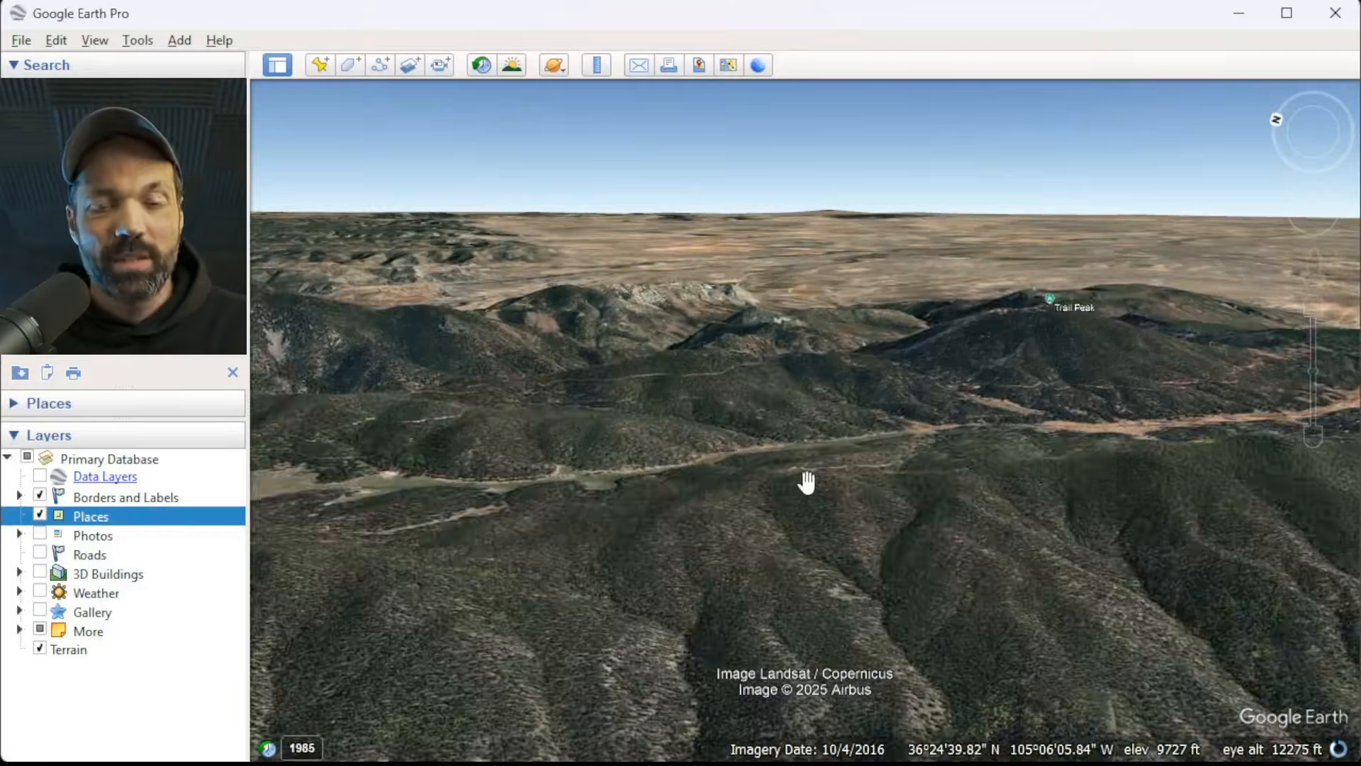
{"action": "scroll", "coordinate": [735, 440], "scroll_direction": "down", "scroll_amount": 3}
{"action": "left_click_drag", "start_coordinate": [985, 443], "coordinate": [771, 509]}
{"action": "scroll", "coordinate": [772, 509], "scroll_direction": "down", "scroll_amount": 3}
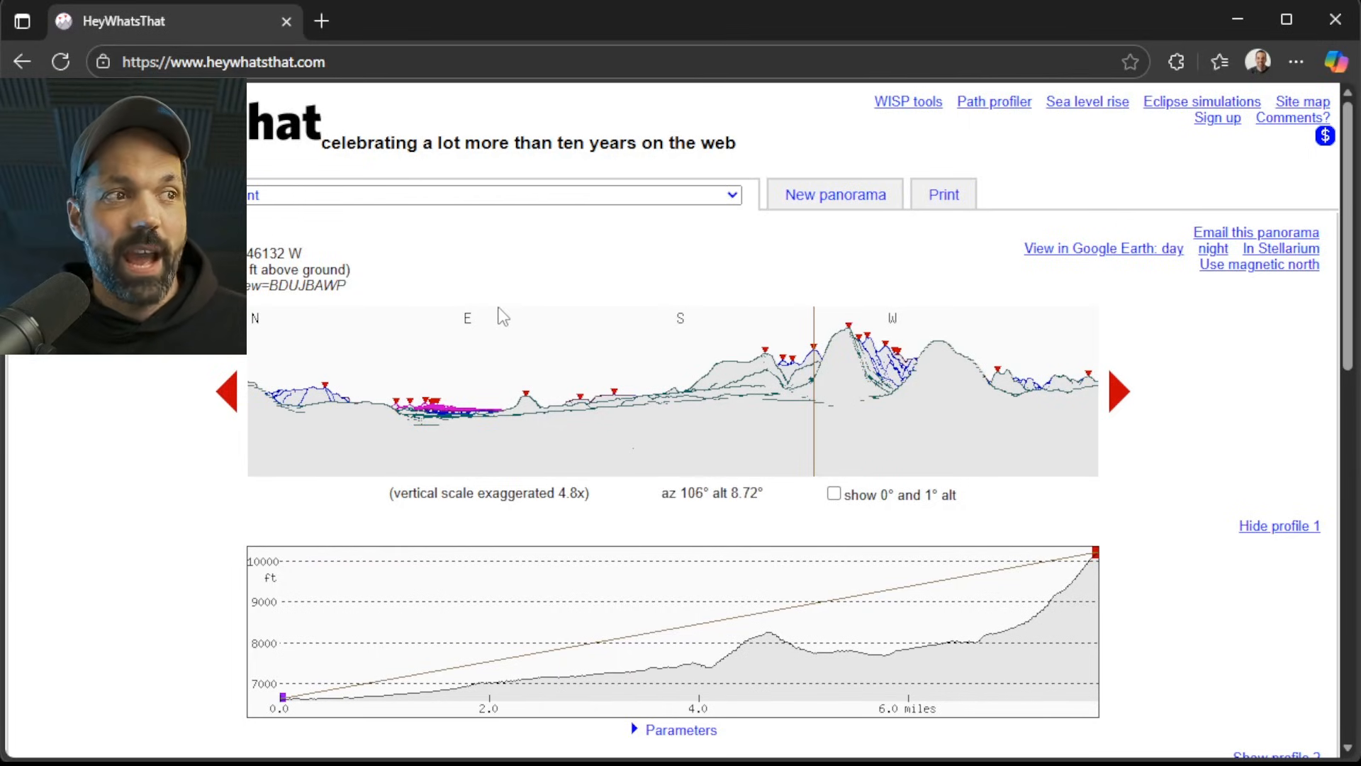
Review the HeyWhatsThat panorama, the elevation profile to Trail Peak, the visibility cloak map and the list of visible peaks.
{"action": "scroll", "coordinate": [509, 318], "scroll_direction": "down", "scroll_amount": 3}
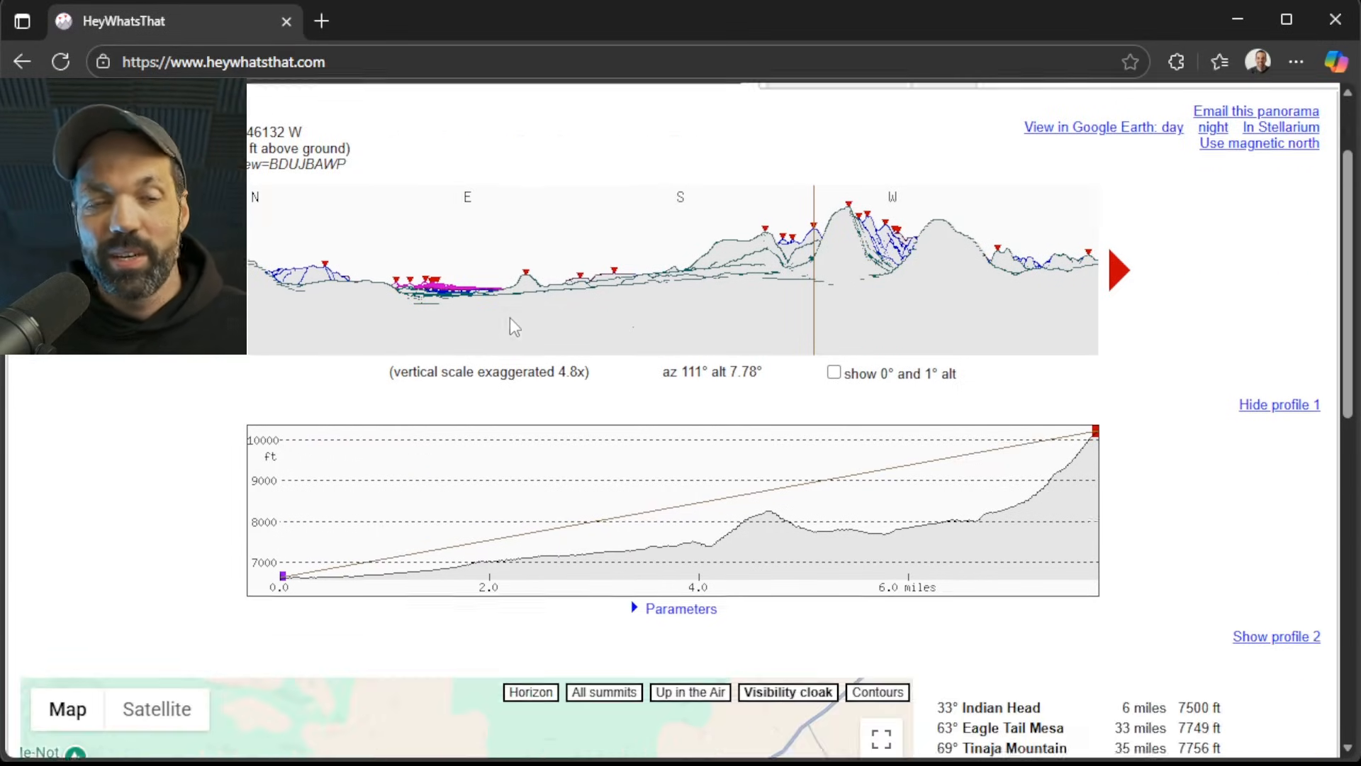
{"action": "scroll", "coordinate": [559, 420], "scroll_direction": "down", "scroll_amount": 3}
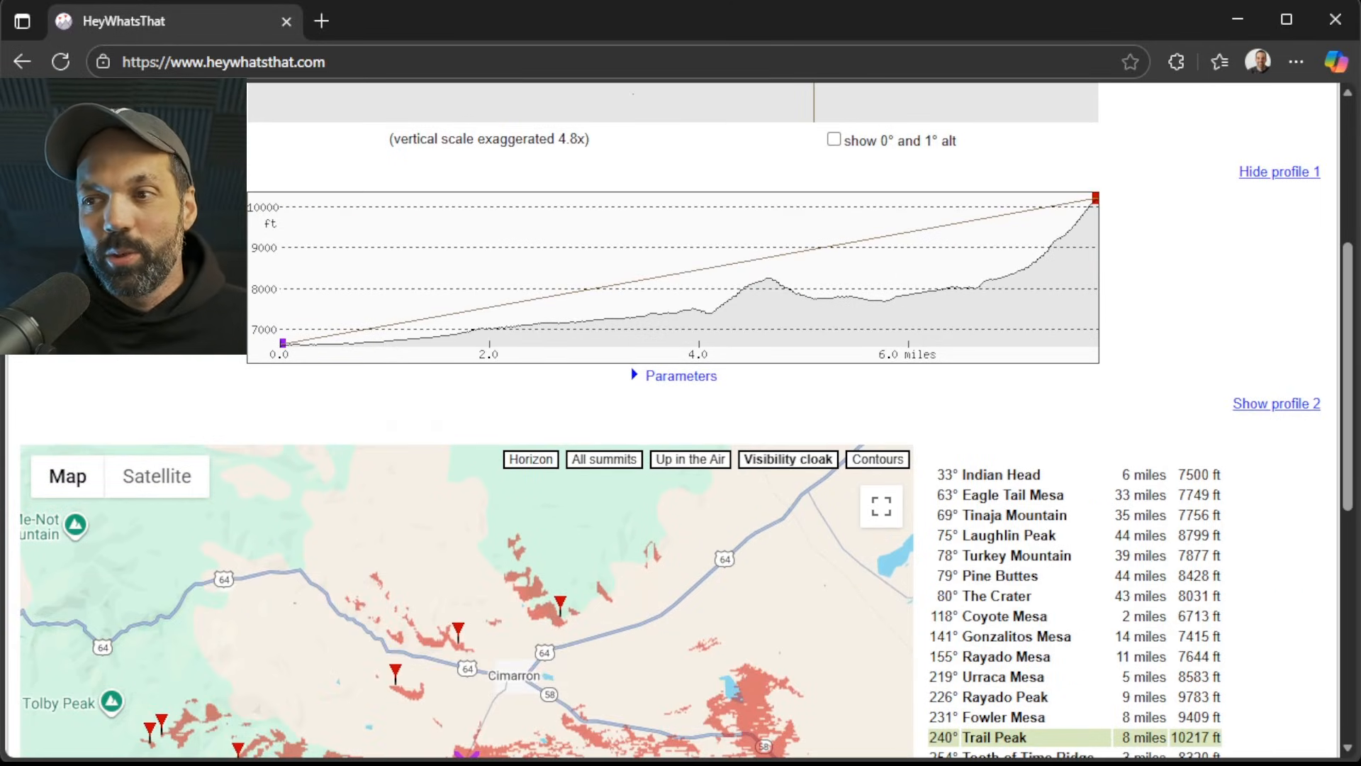
{"action": "scroll", "coordinate": [1071, 461], "scroll_direction": "down", "scroll_amount": 3}
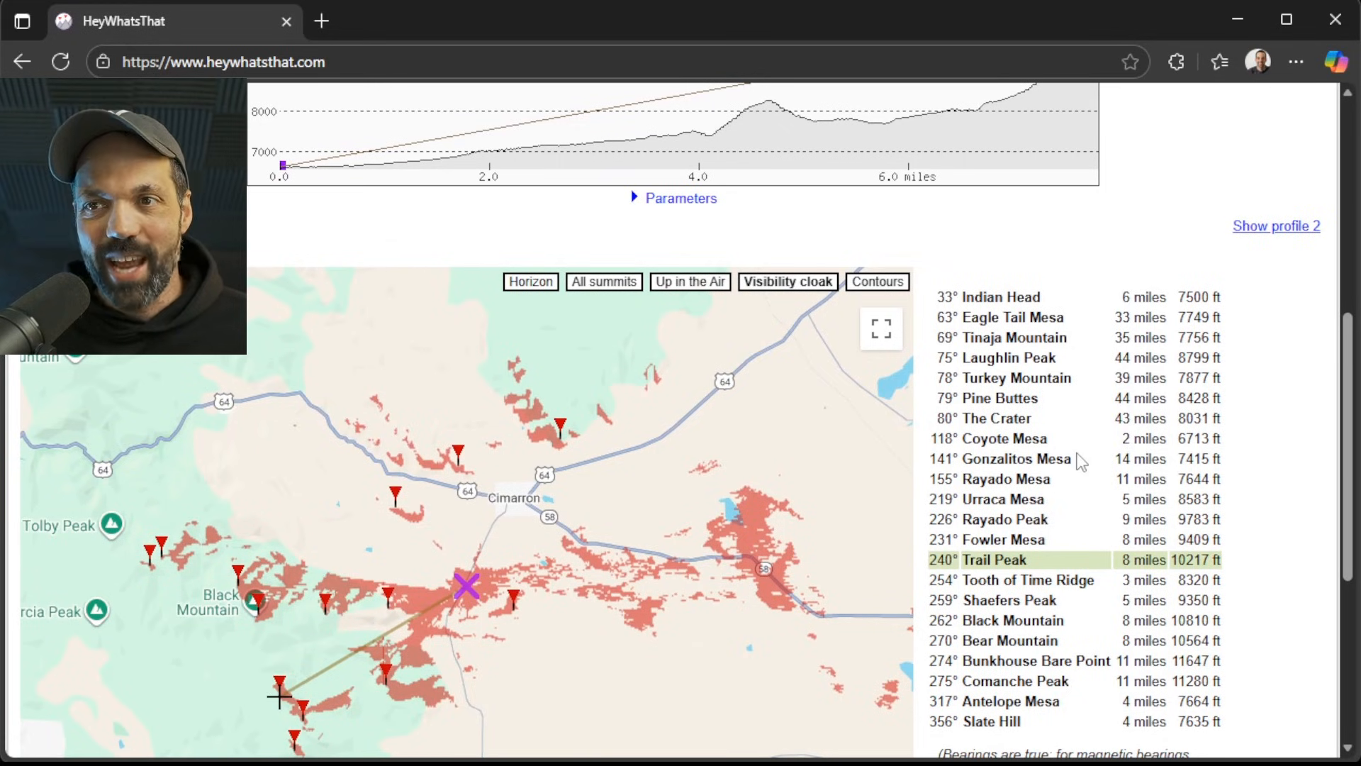
{"action": "scroll", "coordinate": [1081, 461], "scroll_direction": "down", "scroll_amount": 3}
{"action": "scroll", "coordinate": [1080, 462], "scroll_direction": "up", "scroll_amount": 3}
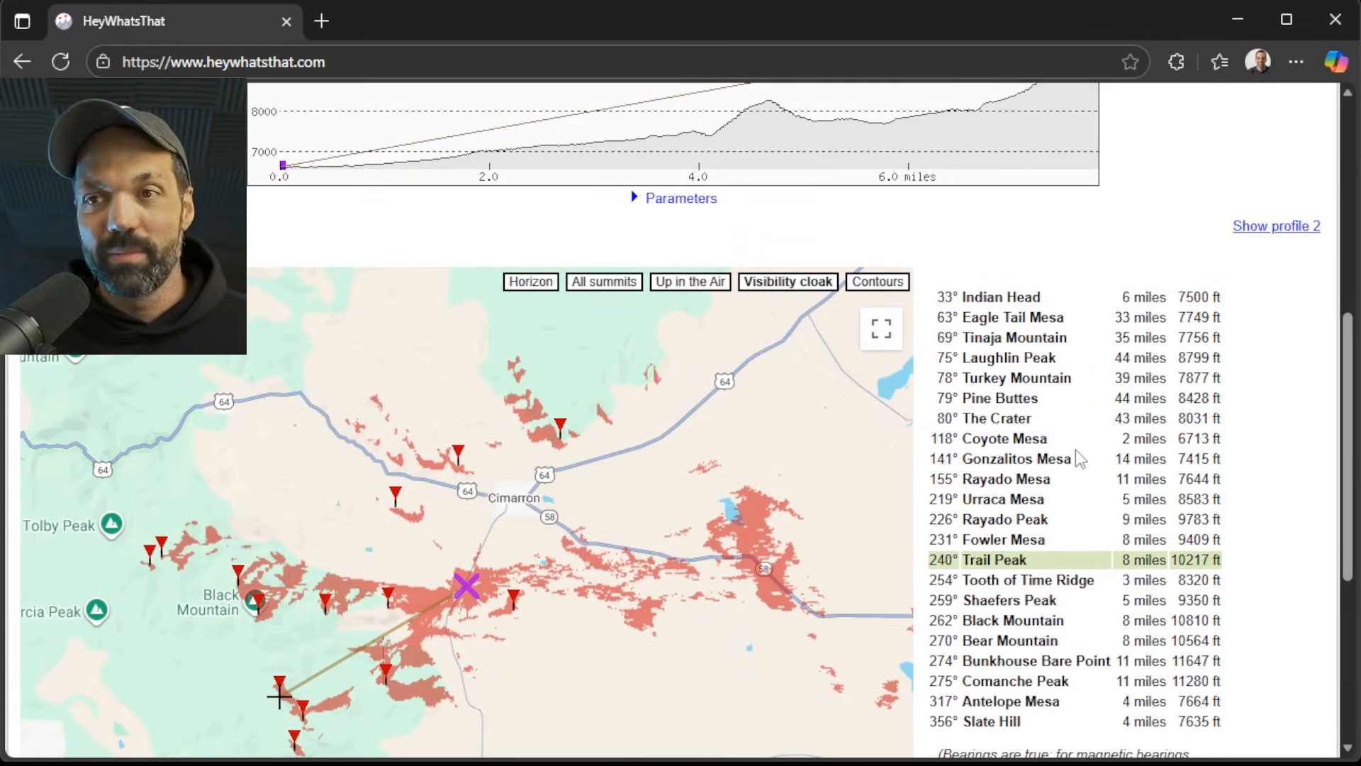
{"action": "scroll", "coordinate": [1074, 448], "scroll_direction": "down", "scroll_amount": 3}
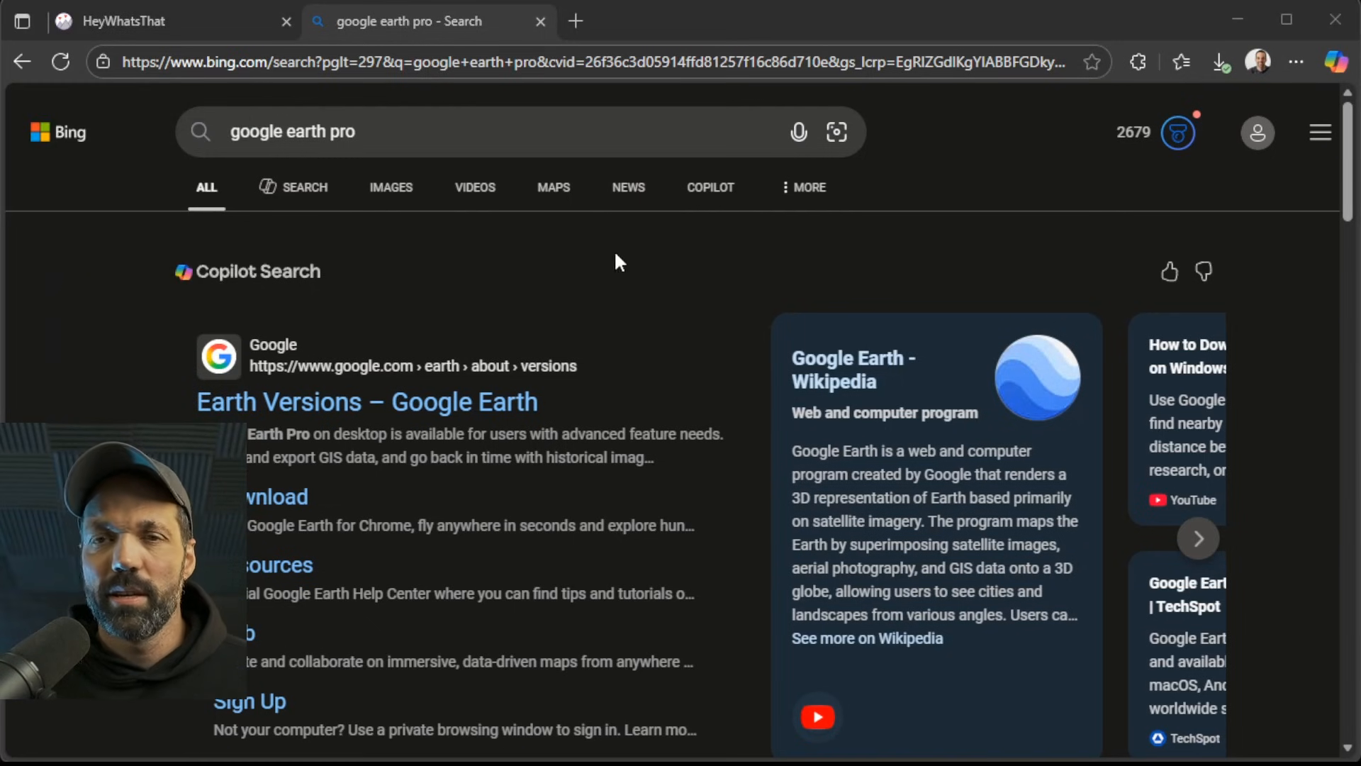
Open the download link for Google Earth from the "google earth pro" web search results.
{"action": "left_click", "coordinate": [368, 150]}
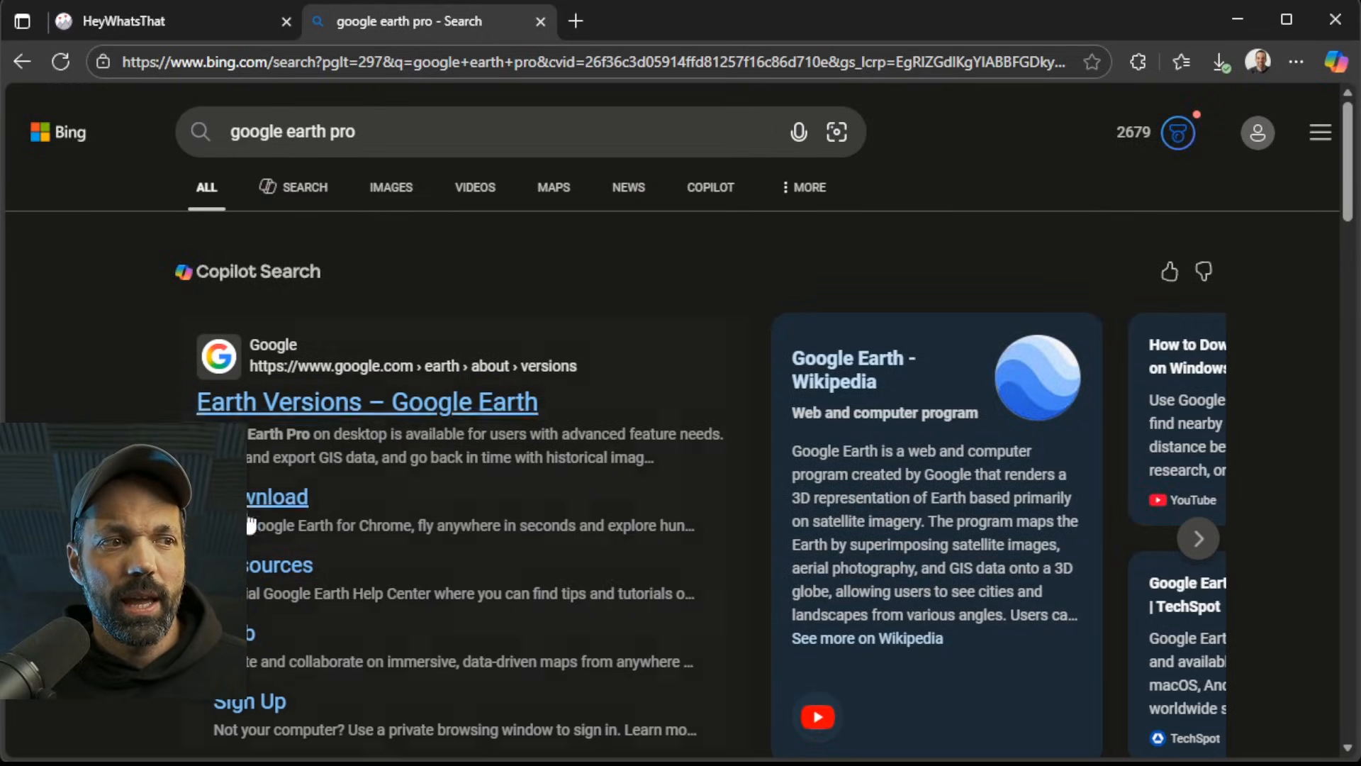
{"action": "left_click", "coordinate": [280, 499]}
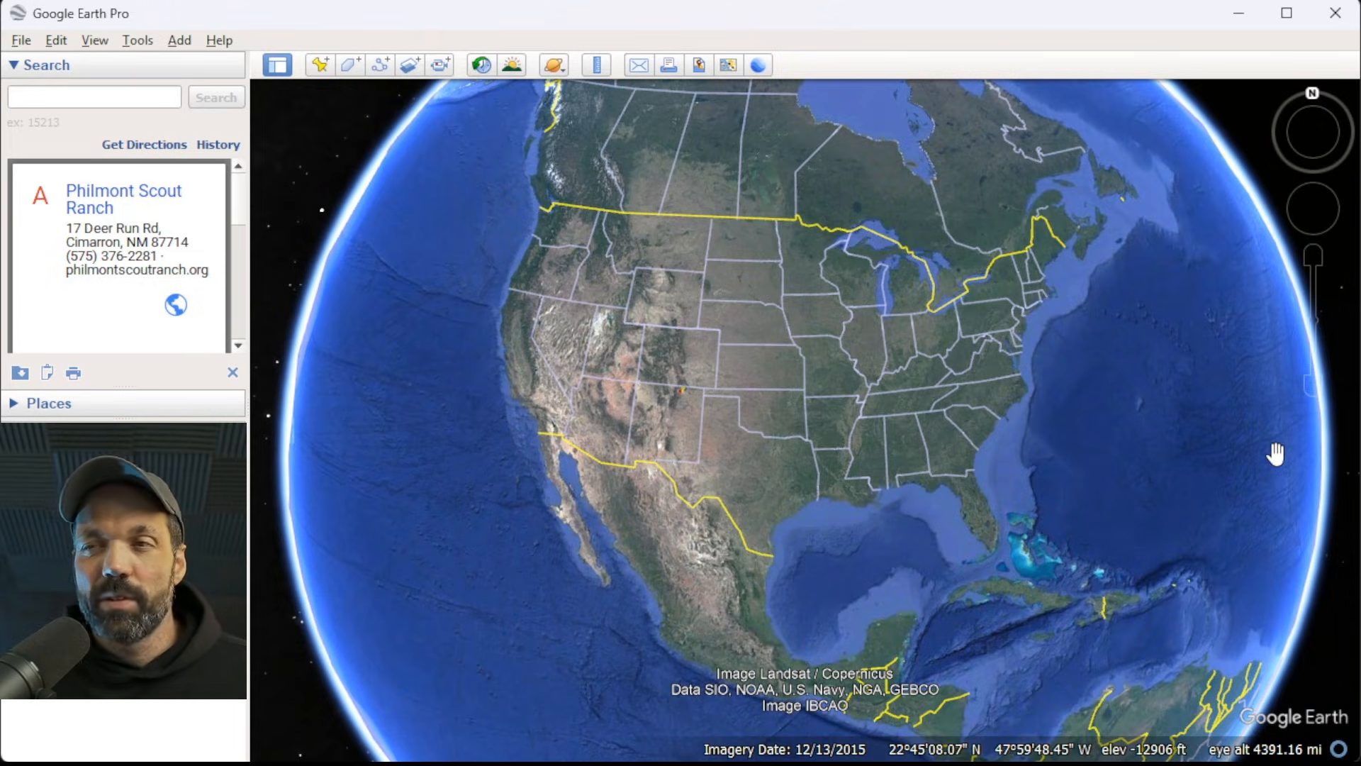
Switch to Google Earth Pro, search for Philmont Scout Ranch, New Mexico, and bring the ranch into close view.
{"action": "left_click", "coordinate": [142, 106]}
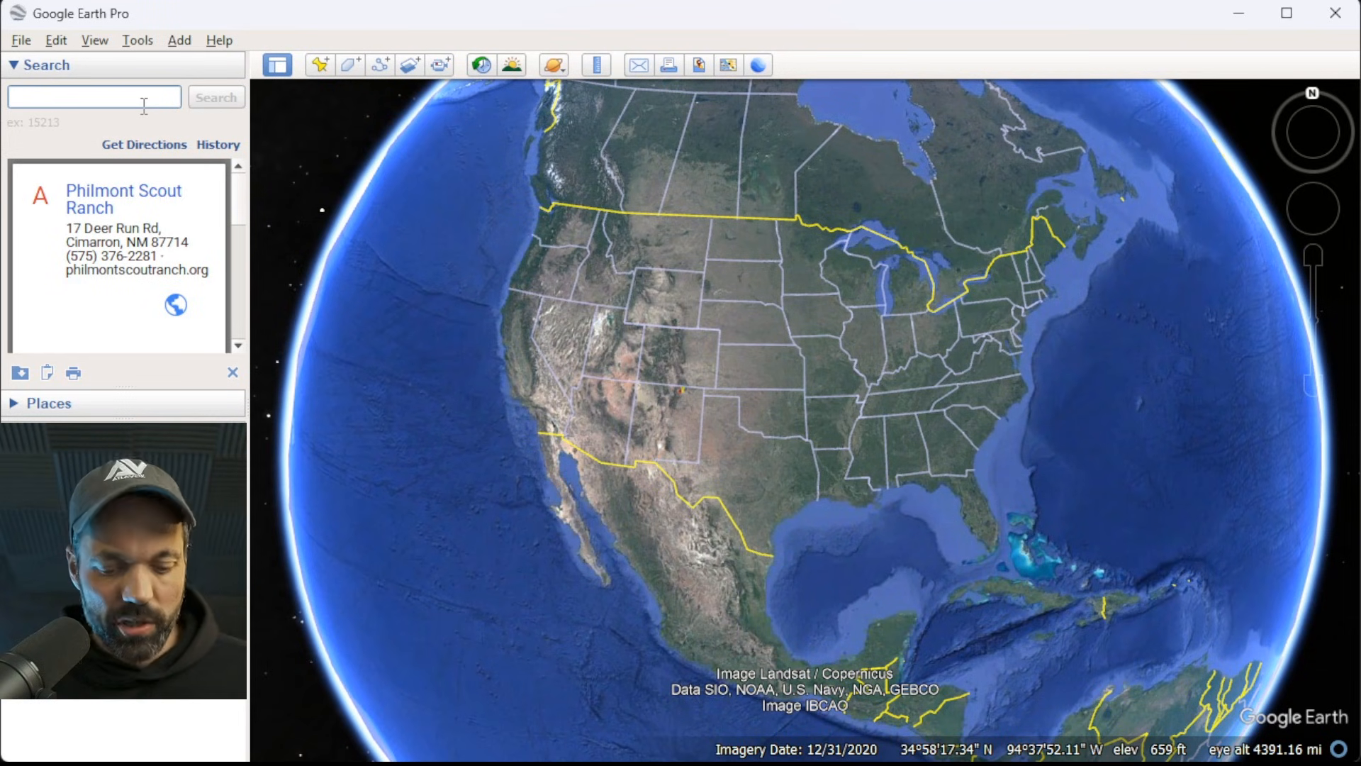
{"action": "type", "text": "philmont"}
{"action": "left_click", "coordinate": [137, 120]}
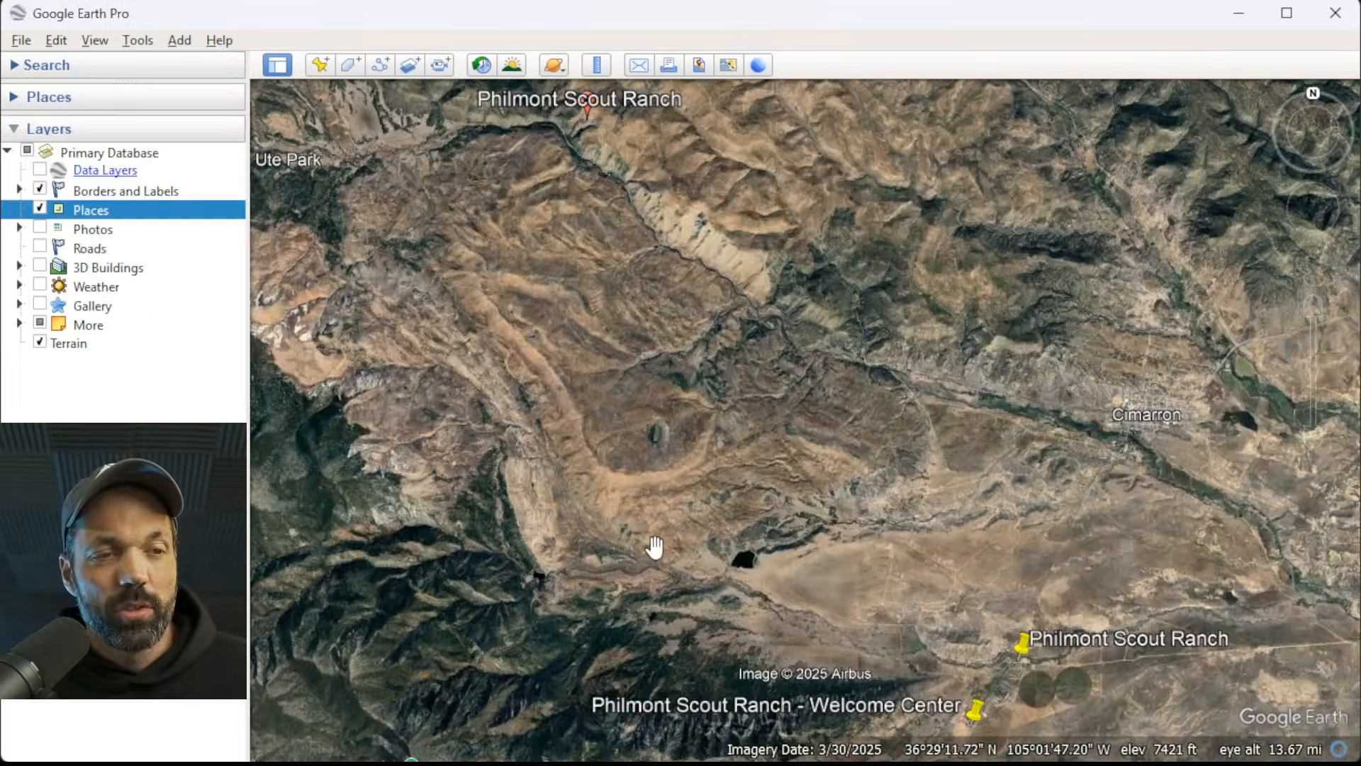
{"action": "left_click_drag", "start_coordinate": [653, 547], "coordinate": [811, 261]}
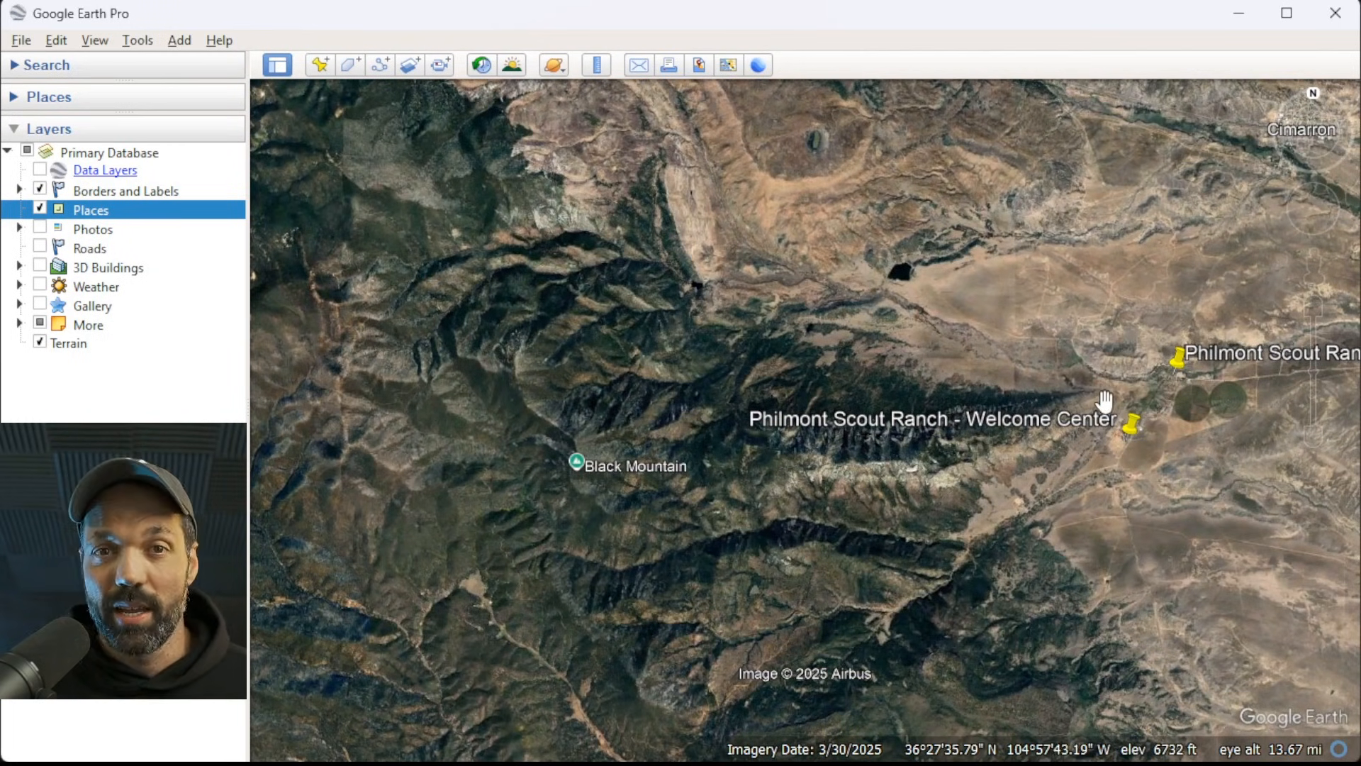
Measure a straight ruler line from the Philmont Scout Ranch Welcome Center to Beaubien and save it as a path.
{"action": "left_click", "coordinate": [597, 65]}
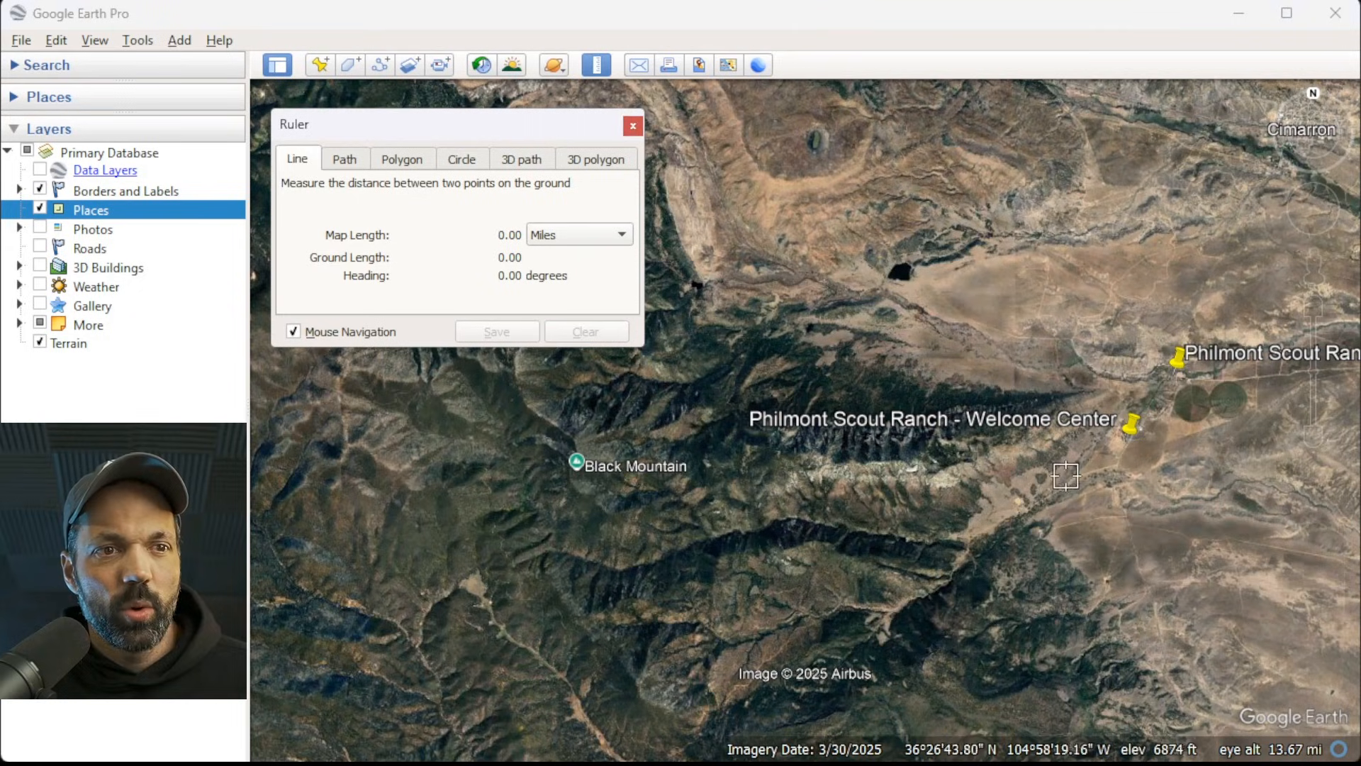
{"action": "scroll", "coordinate": [1134, 457], "scroll_direction": "up", "scroll_amount": 3}
{"action": "scroll", "coordinate": [1112, 447], "scroll_direction": "up", "scroll_amount": 2}
{"action": "left_click", "coordinate": [1078, 421]}
{"action": "scroll", "coordinate": [1208, 426], "scroll_direction": "down", "scroll_amount": 4}
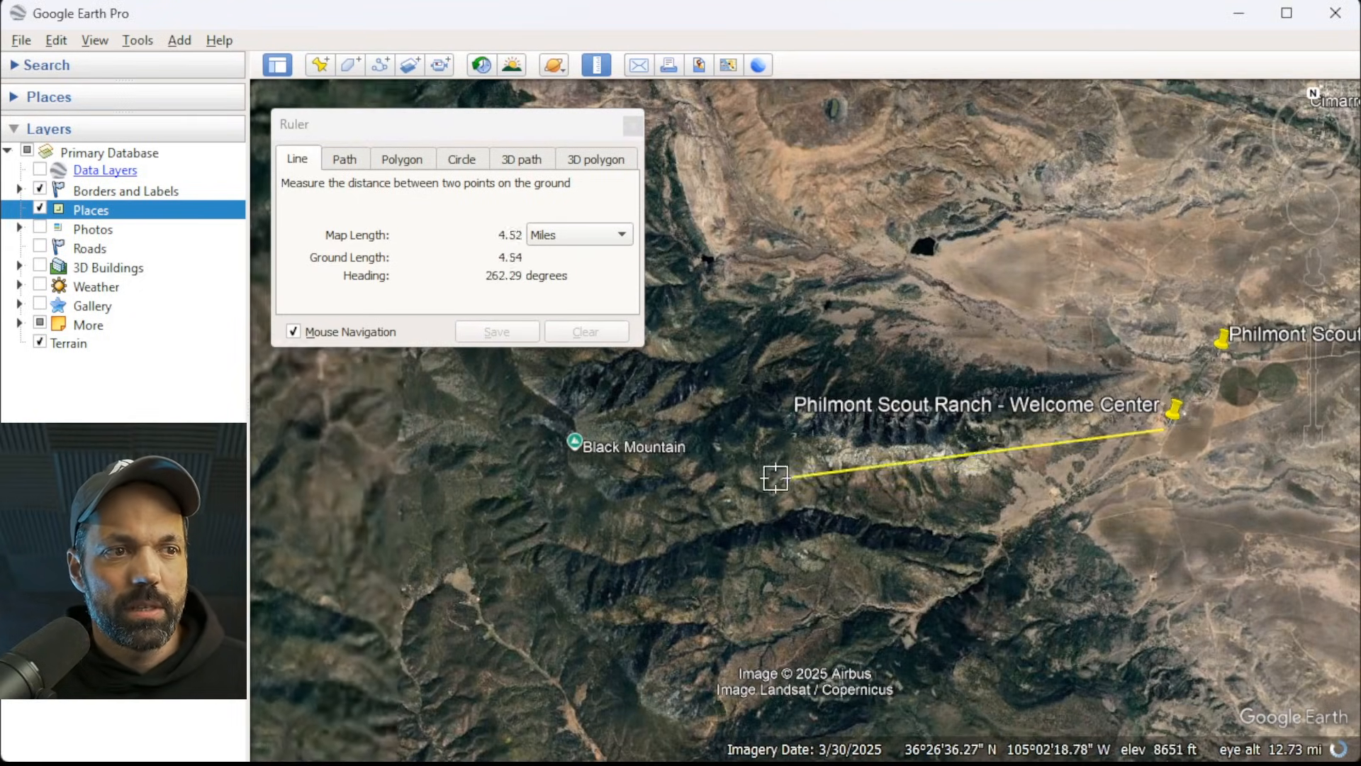
{"action": "scroll", "coordinate": [621, 492], "scroll_direction": "up", "scroll_amount": 5}
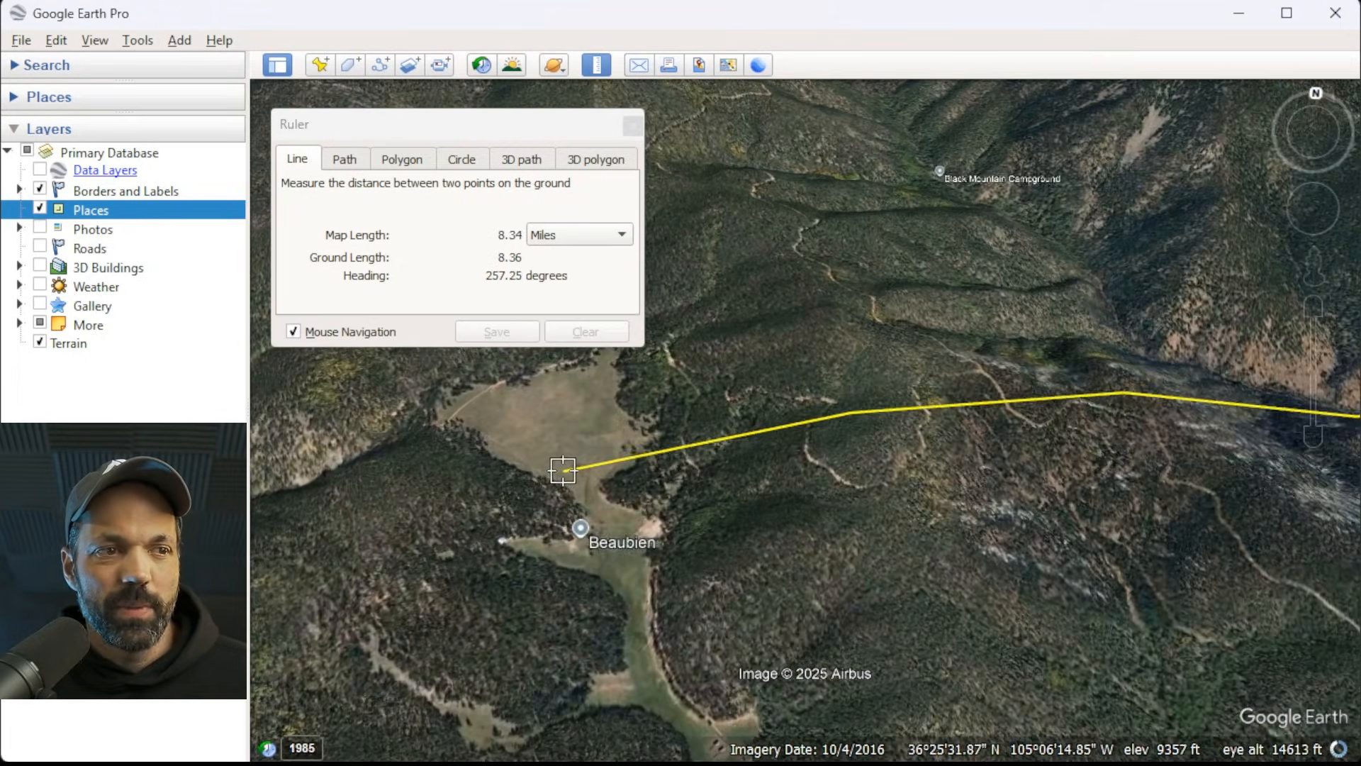
{"action": "left_click", "coordinate": [621, 539]}
{"action": "left_click", "coordinate": [505, 332]}
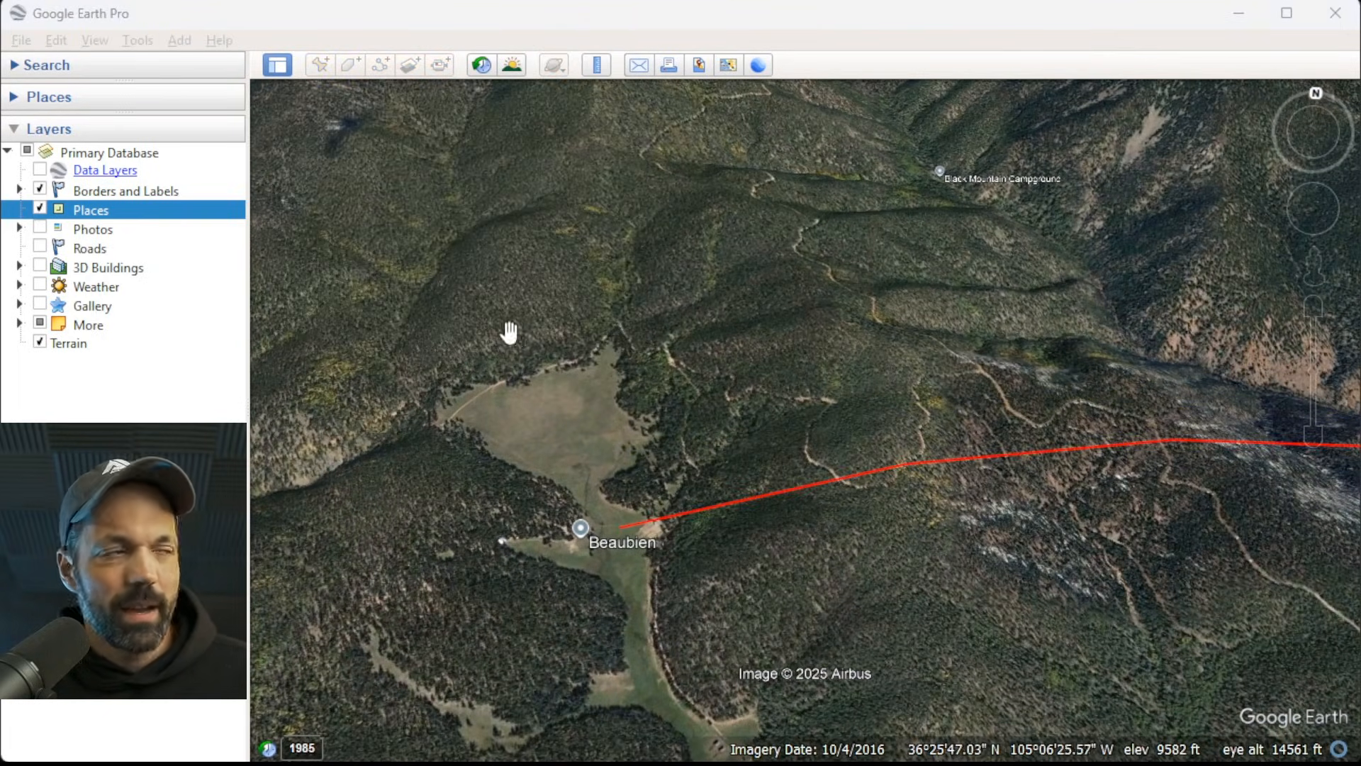
{"action": "left_click", "coordinate": [465, 714]}
Inspect the terrain along the red line between Beaubien and the Welcome Center for ridges blocking the direct path.
{"action": "scroll", "coordinate": [460, 482], "scroll_direction": "down", "scroll_amount": 3}
{"action": "scroll", "coordinate": [465, 522], "scroll_direction": "down", "scroll_amount": 2}
{"action": "middle_click_drag", "start_coordinate": [724, 519], "coordinate": [1006, 617]}
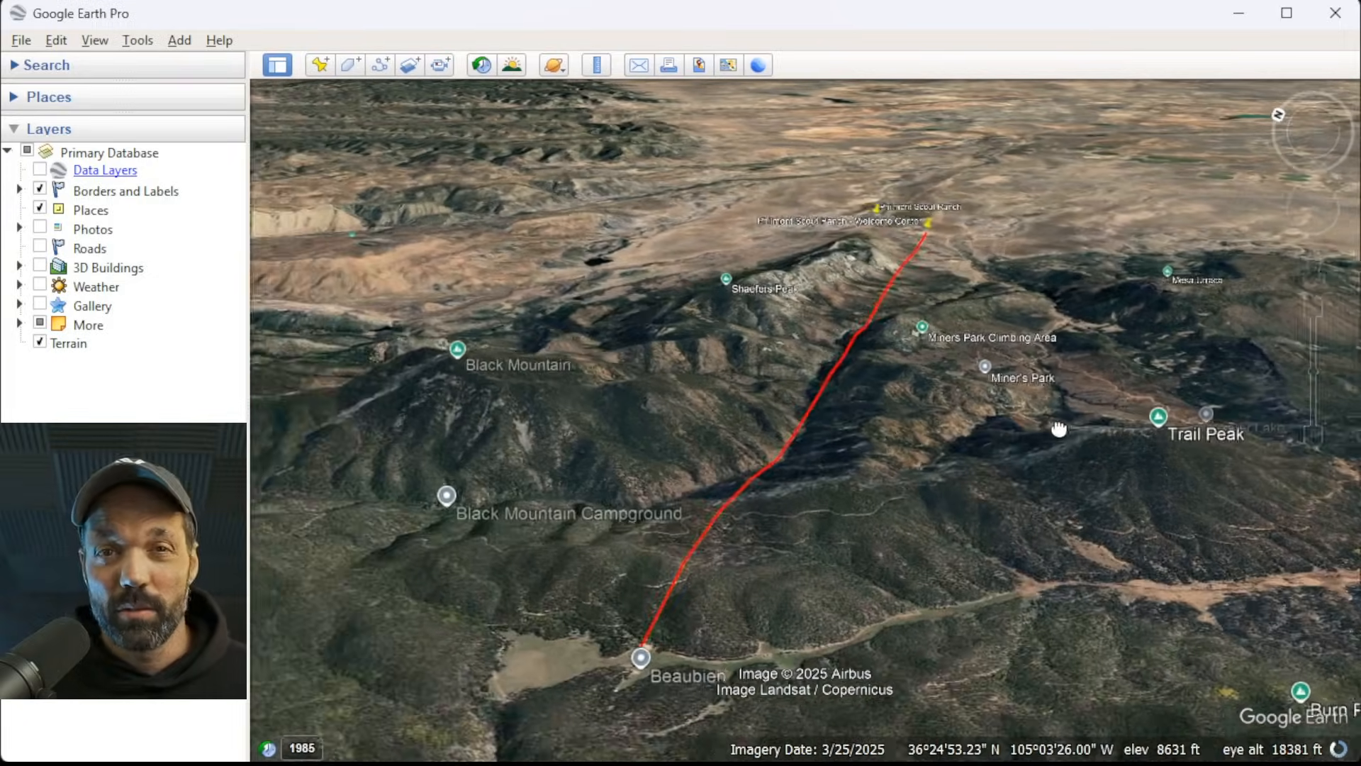
{"action": "scroll", "coordinate": [769, 459], "scroll_direction": "down", "scroll_amount": 2}
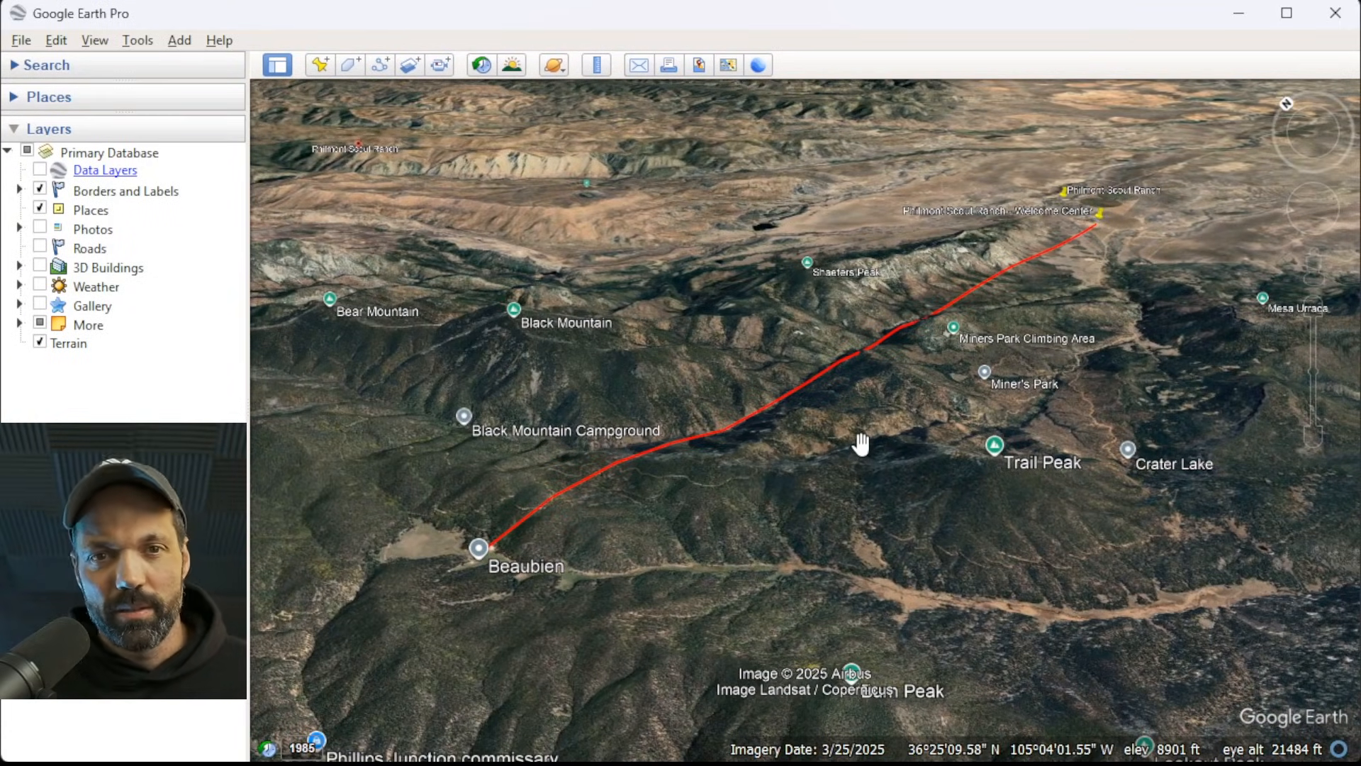
{"action": "scroll", "coordinate": [861, 445], "scroll_direction": "up", "scroll_amount": 2}
{"action": "middle_click_drag", "start_coordinate": [951, 411], "coordinate": [1028, 496]}
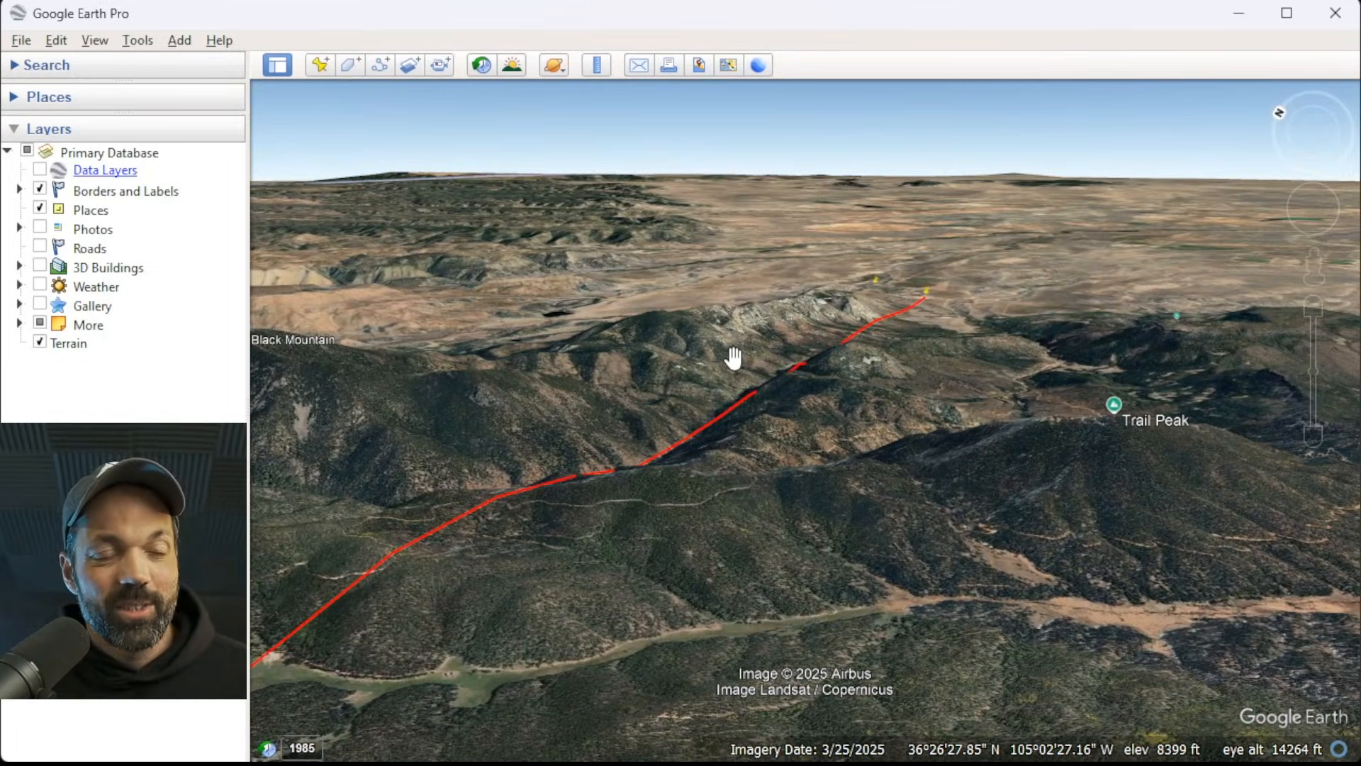
{"action": "left_click_drag", "start_coordinate": [711, 361], "coordinate": [843, 371]}
{"action": "middle_click_drag", "start_coordinate": [836, 381], "coordinate": [896, 388]}
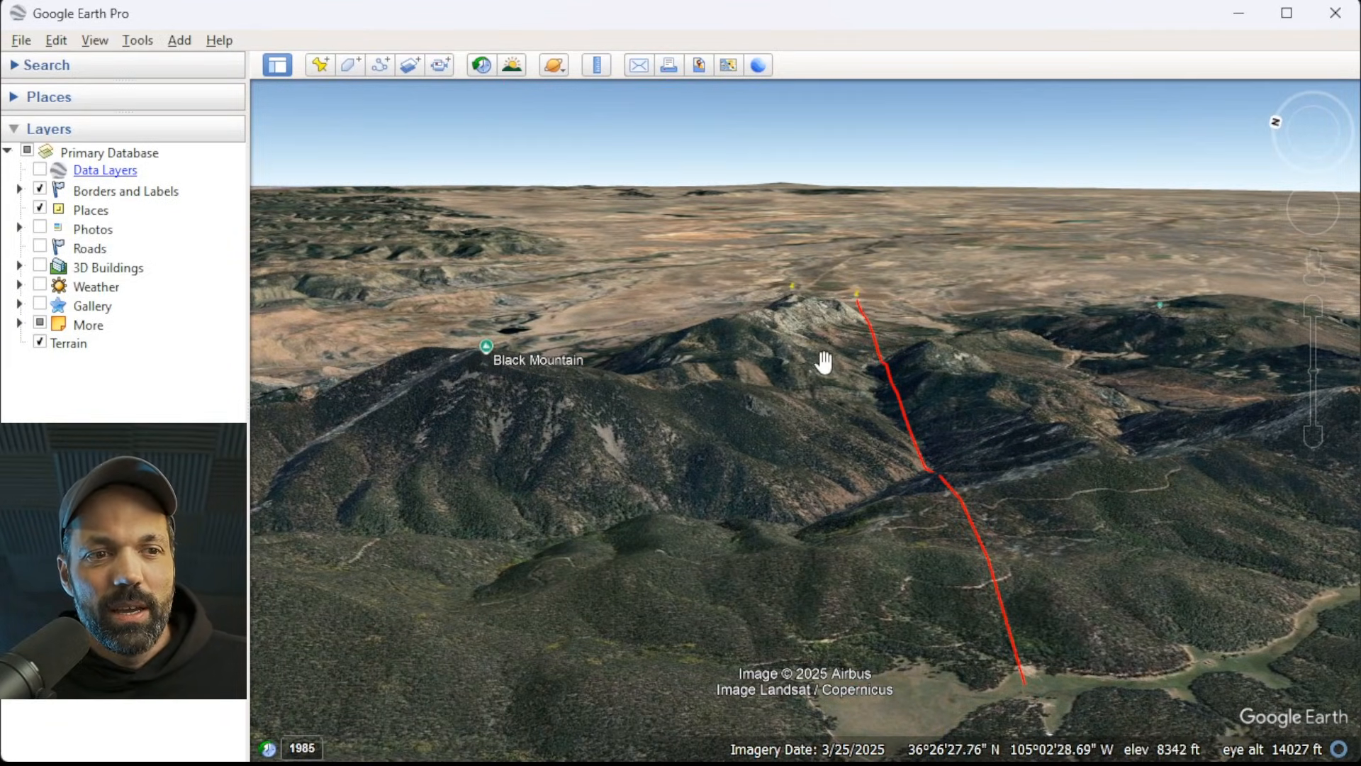
{"action": "mouse_move", "coordinate": [748, 394]}
{"action": "middle_mouse_down"}
{"action": "mouse_move", "coordinate": [750, 414]}
{"action": "mouse_move", "coordinate": [765, 401]}
{"action": "middle_mouse_up"}
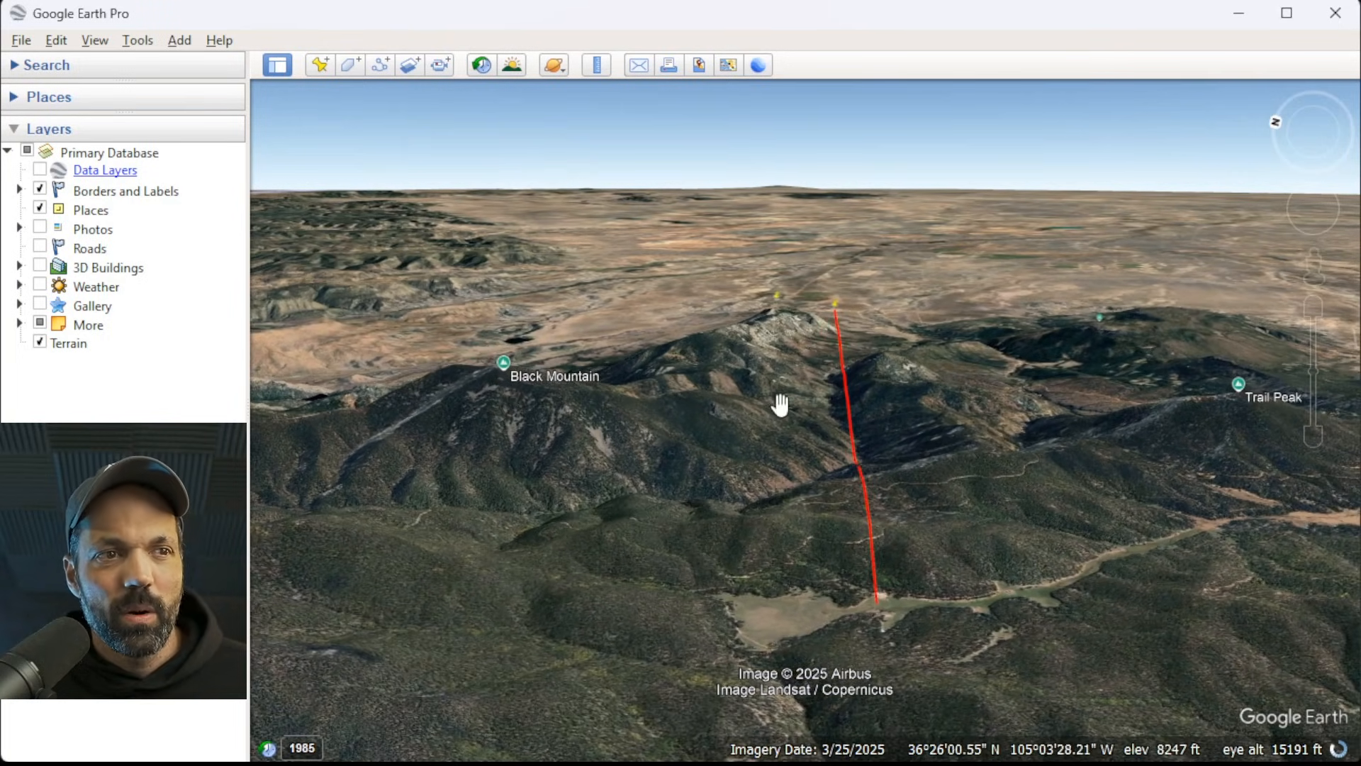
Examine Black Mountain as a possible relay site, checking its slopes and ridges against Beaubien and the Welcome Center.
{"action": "right_click_drag", "start_coordinate": [601, 364], "coordinate": [608, 397]}
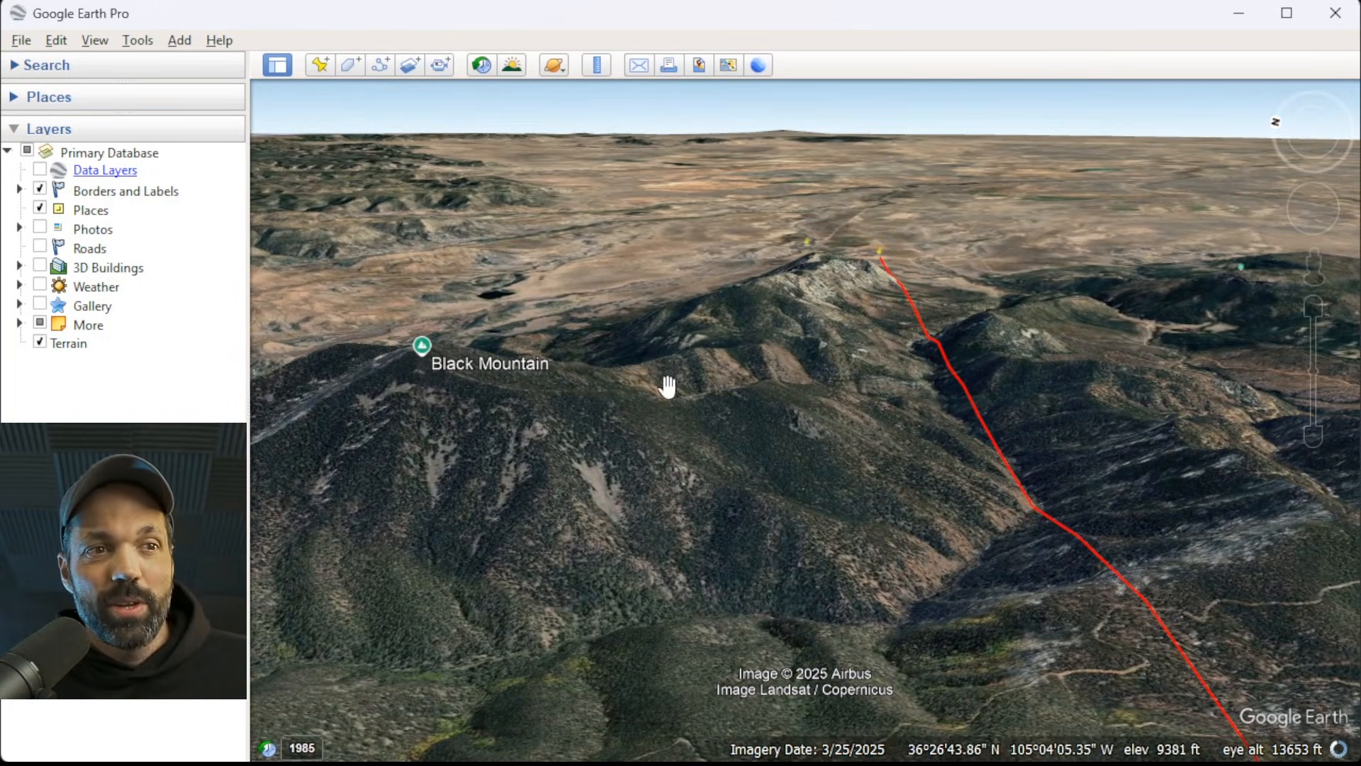
{"action": "middle_click_drag", "start_coordinate": [534, 447], "coordinate": [536, 477]}
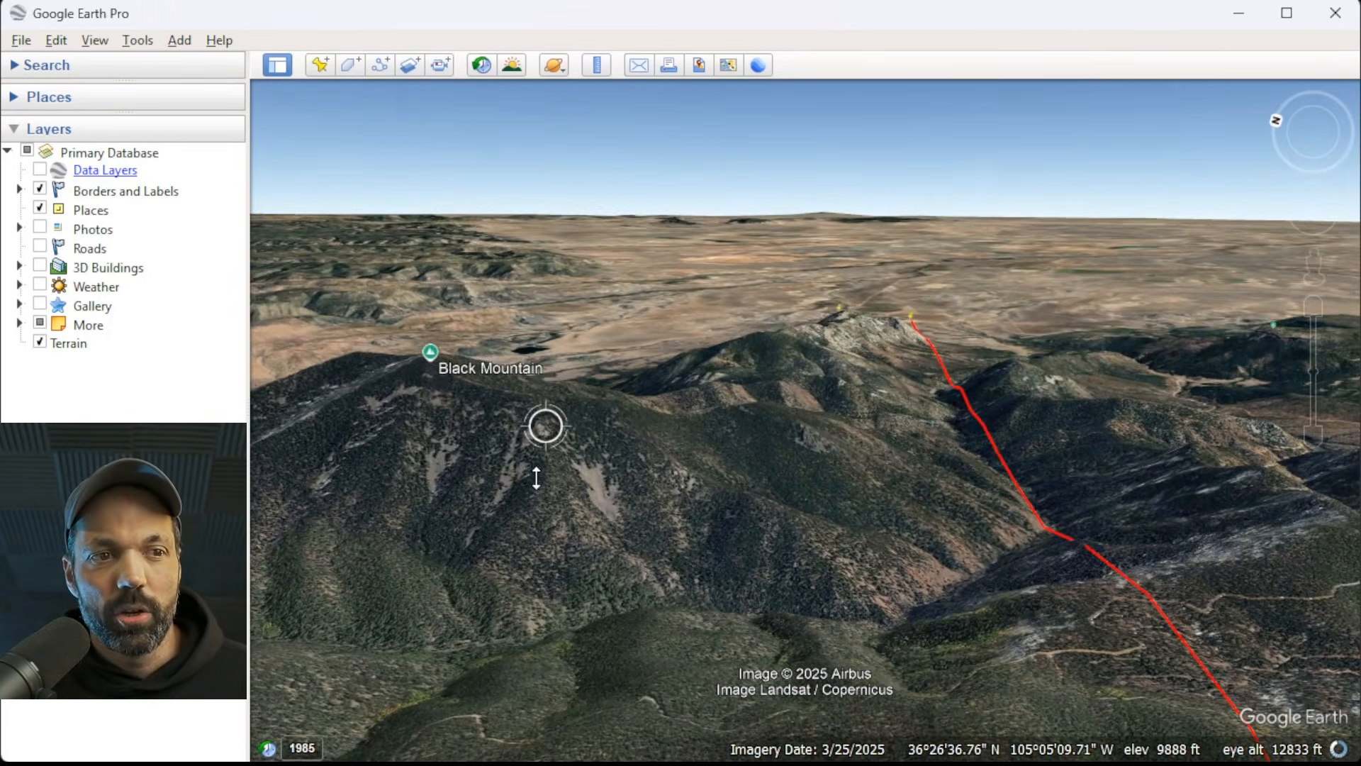
{"action": "scroll", "coordinate": [499, 401], "scroll_direction": "down", "scroll_amount": 3}
{"action": "left_click_drag", "start_coordinate": [774, 541], "coordinate": [691, 488]}
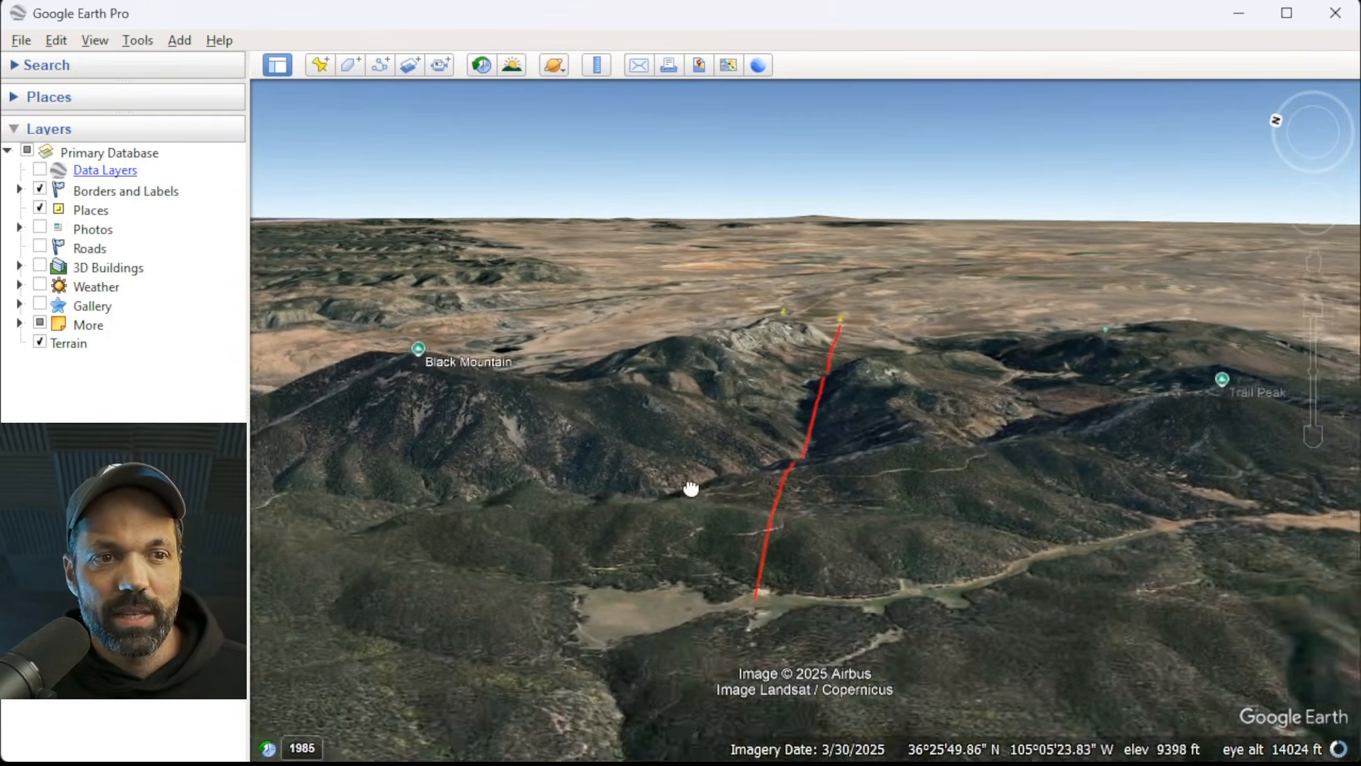
{"action": "left_click_drag", "start_coordinate": [460, 396], "coordinate": [699, 510]}
{"action": "scroll", "coordinate": [702, 440], "scroll_direction": "up", "scroll_amount": 3}
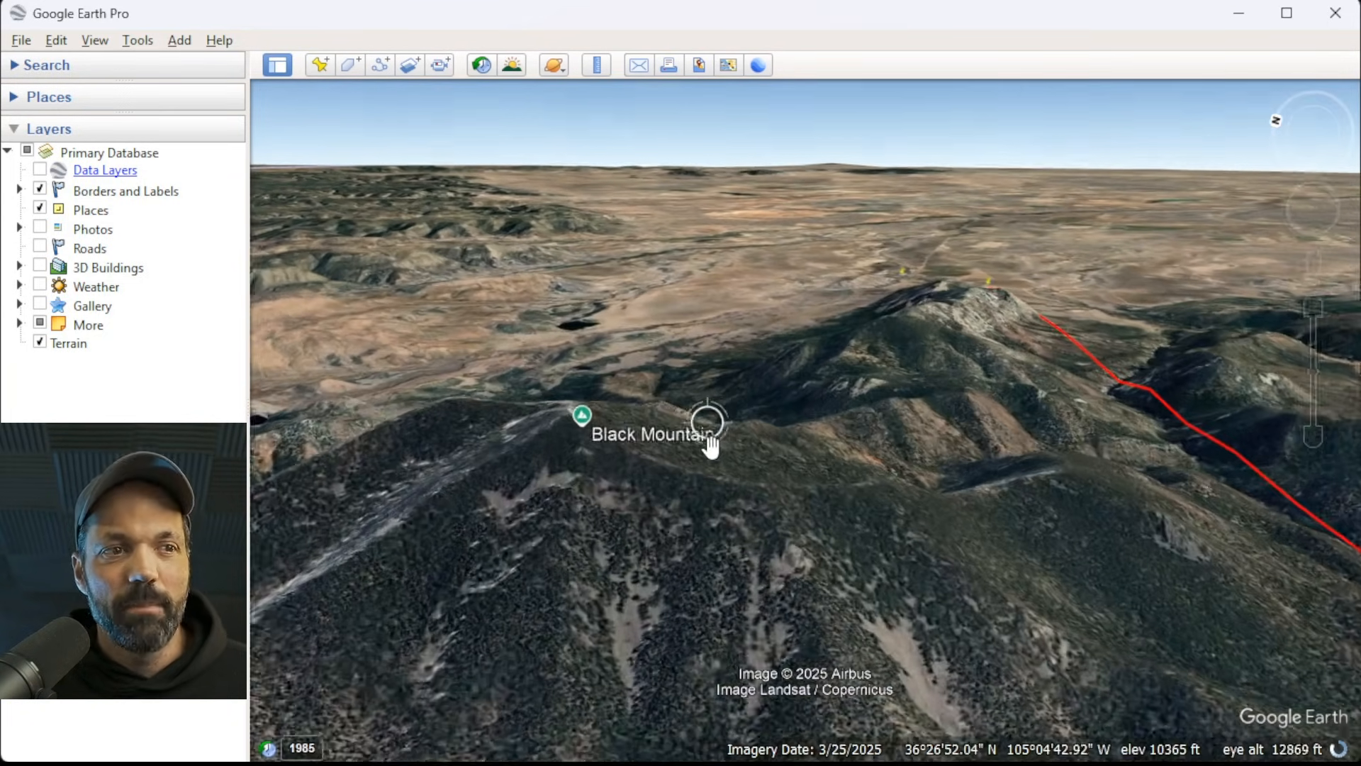
{"action": "left_click_drag", "start_coordinate": [615, 486], "coordinate": [720, 493]}
{"action": "middle_click_drag", "start_coordinate": [674, 491], "coordinate": [768, 525]}
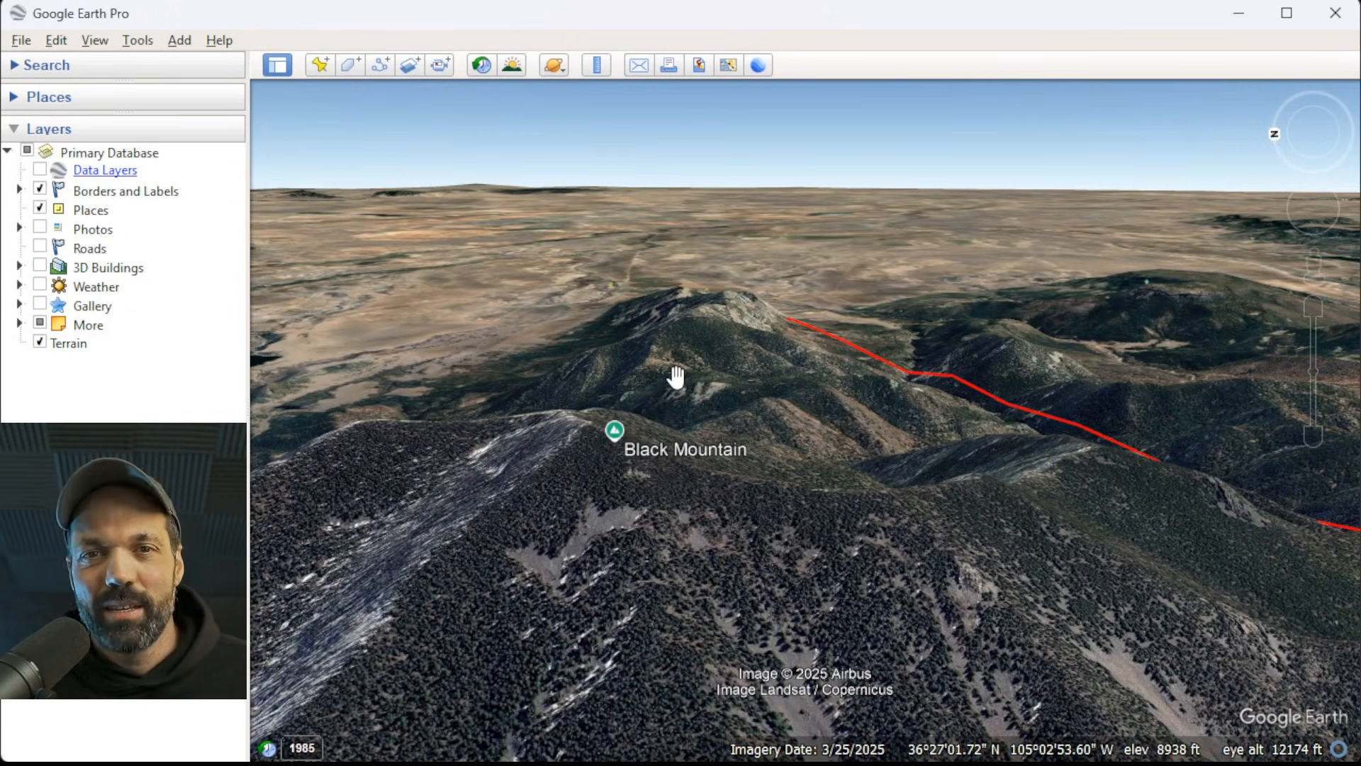
{"action": "scroll", "coordinate": [494, 404], "scroll_direction": "down", "scroll_amount": 3}
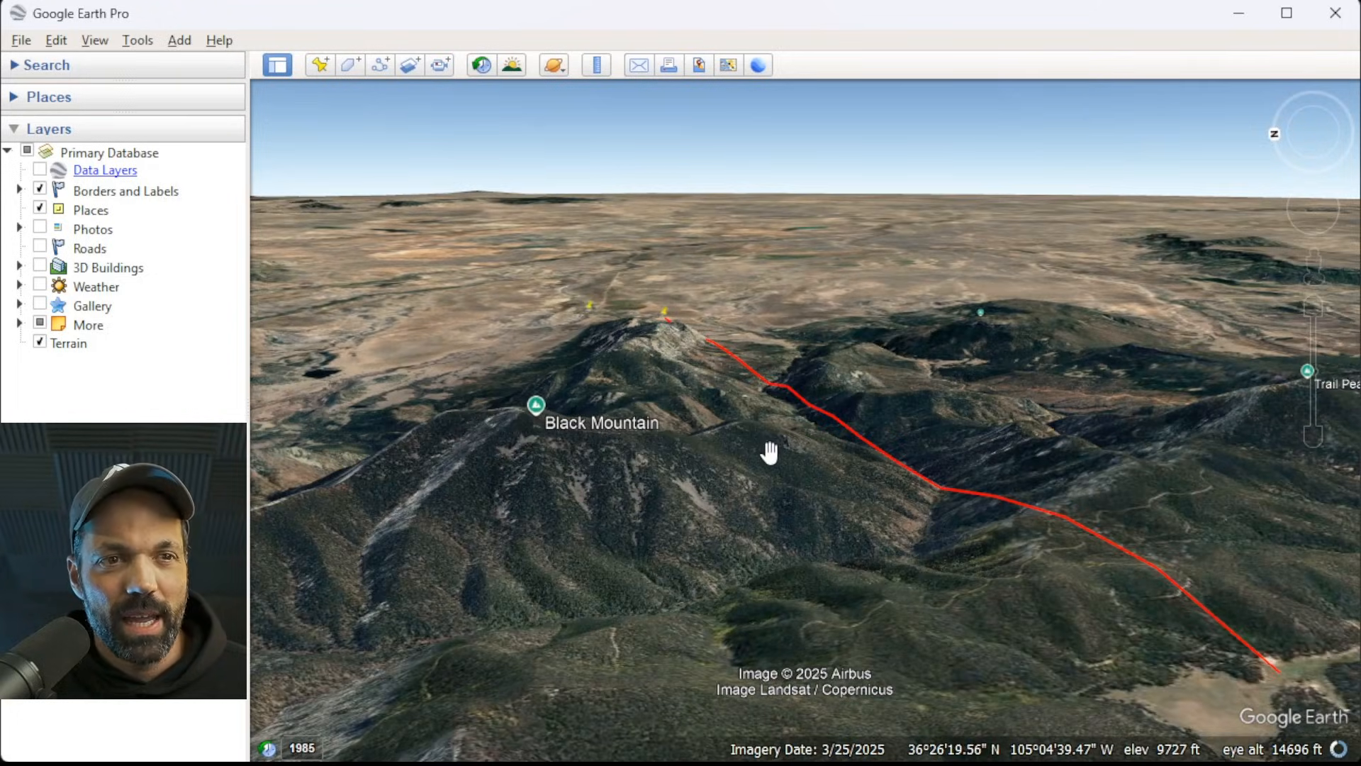
Examine Trail Peak and its surroundings in relation to Beaubien and the Welcome Center.
{"action": "scroll", "coordinate": [644, 369], "scroll_direction": "down", "scroll_amount": 2}
{"action": "left_click_drag", "start_coordinate": [1017, 463], "coordinate": [879, 470]}
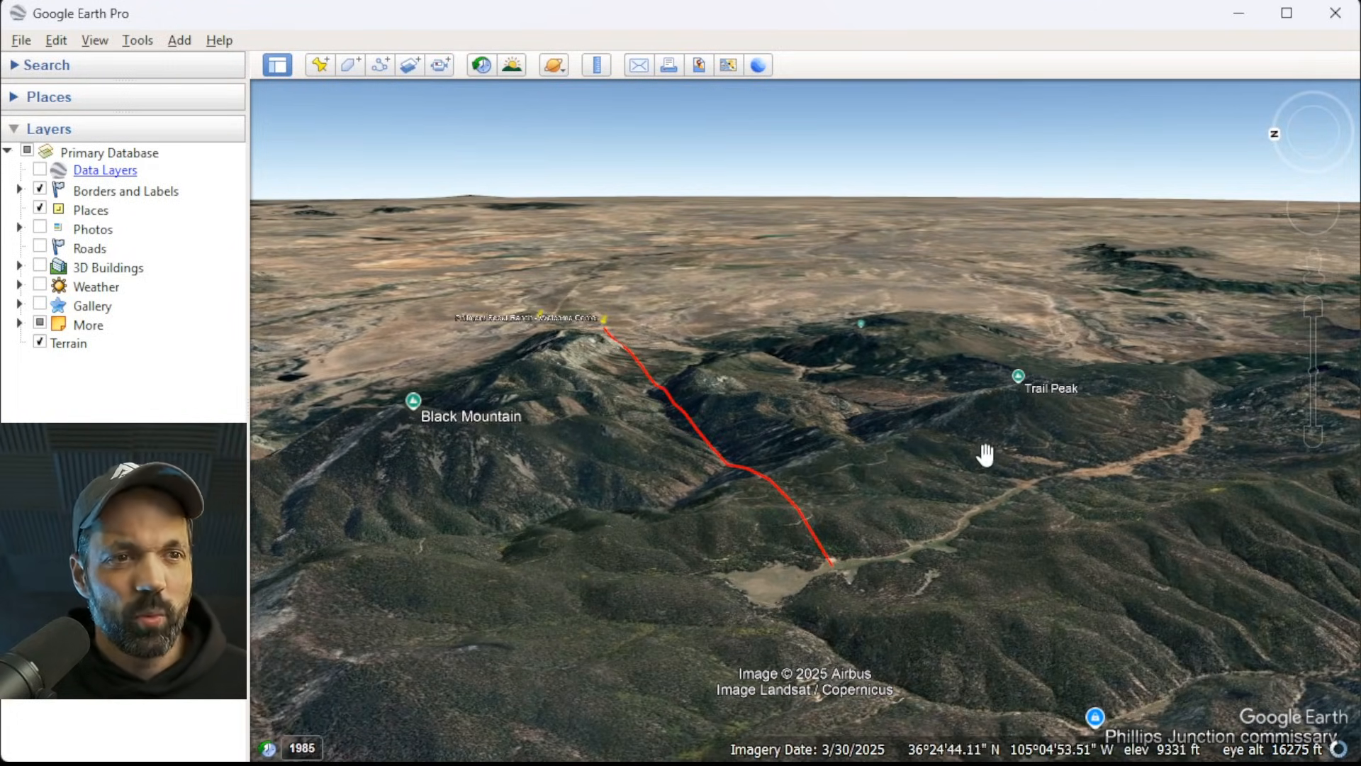
{"action": "scroll", "coordinate": [1063, 394], "scroll_direction": "up", "scroll_amount": 2}
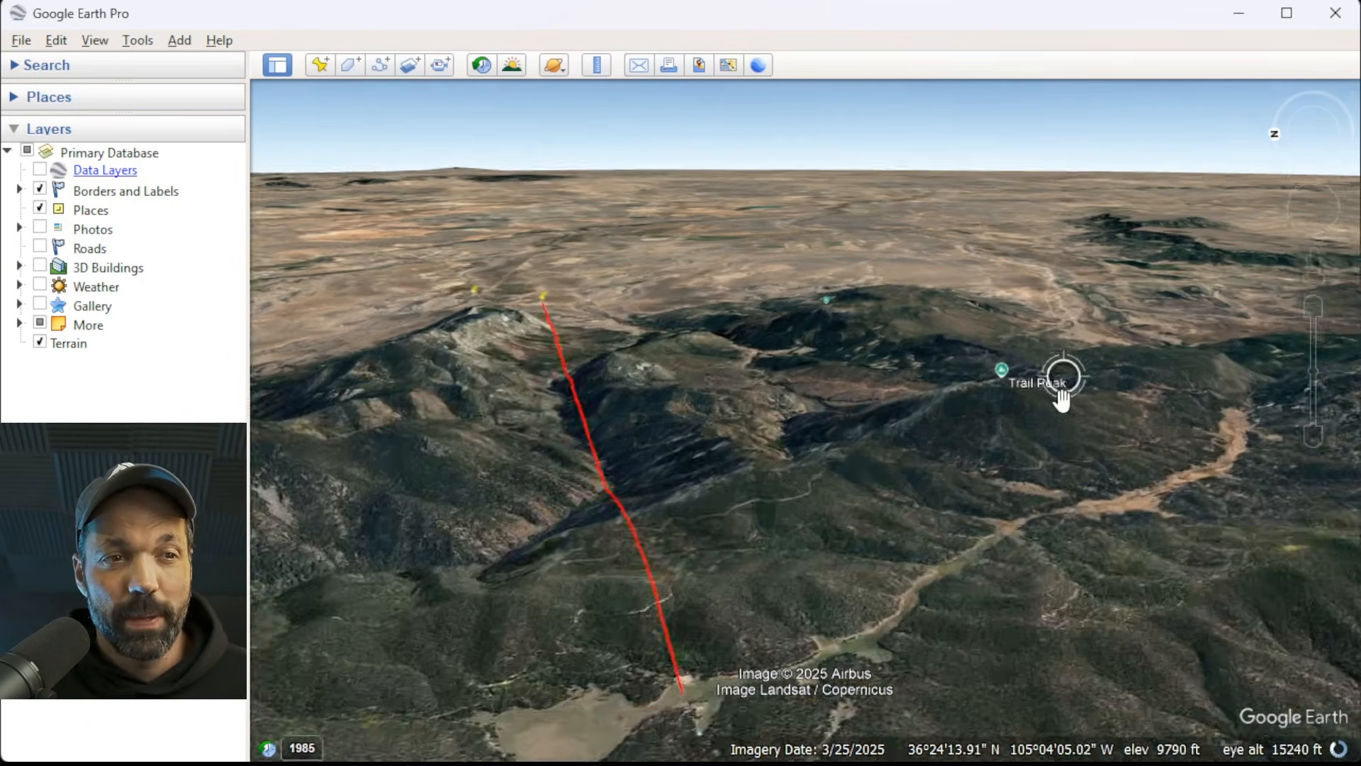
{"action": "middle_click_drag", "start_coordinate": [984, 411], "coordinate": [722, 427]}
{"action": "scroll", "coordinate": [883, 468], "scroll_direction": "down", "scroll_amount": 1}
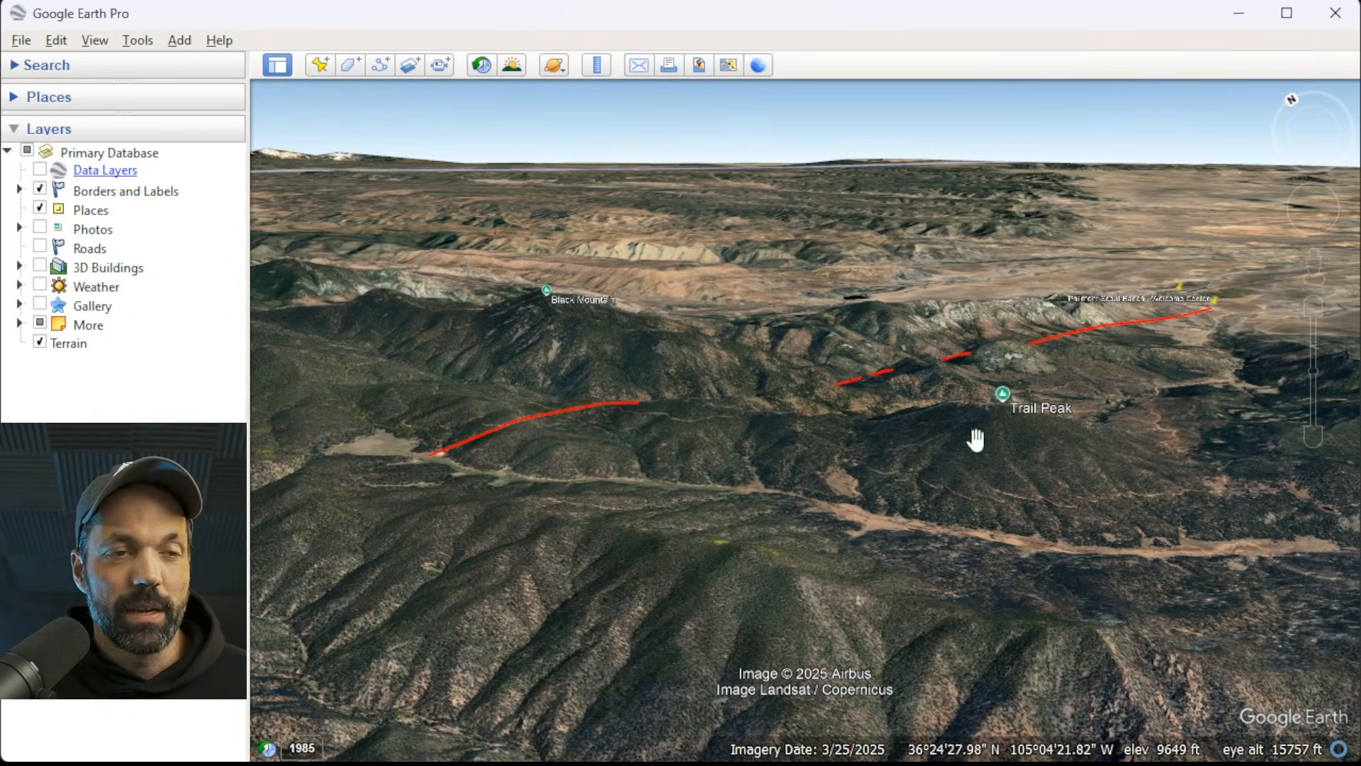
{"action": "double_click", "coordinate": [1024, 412]}
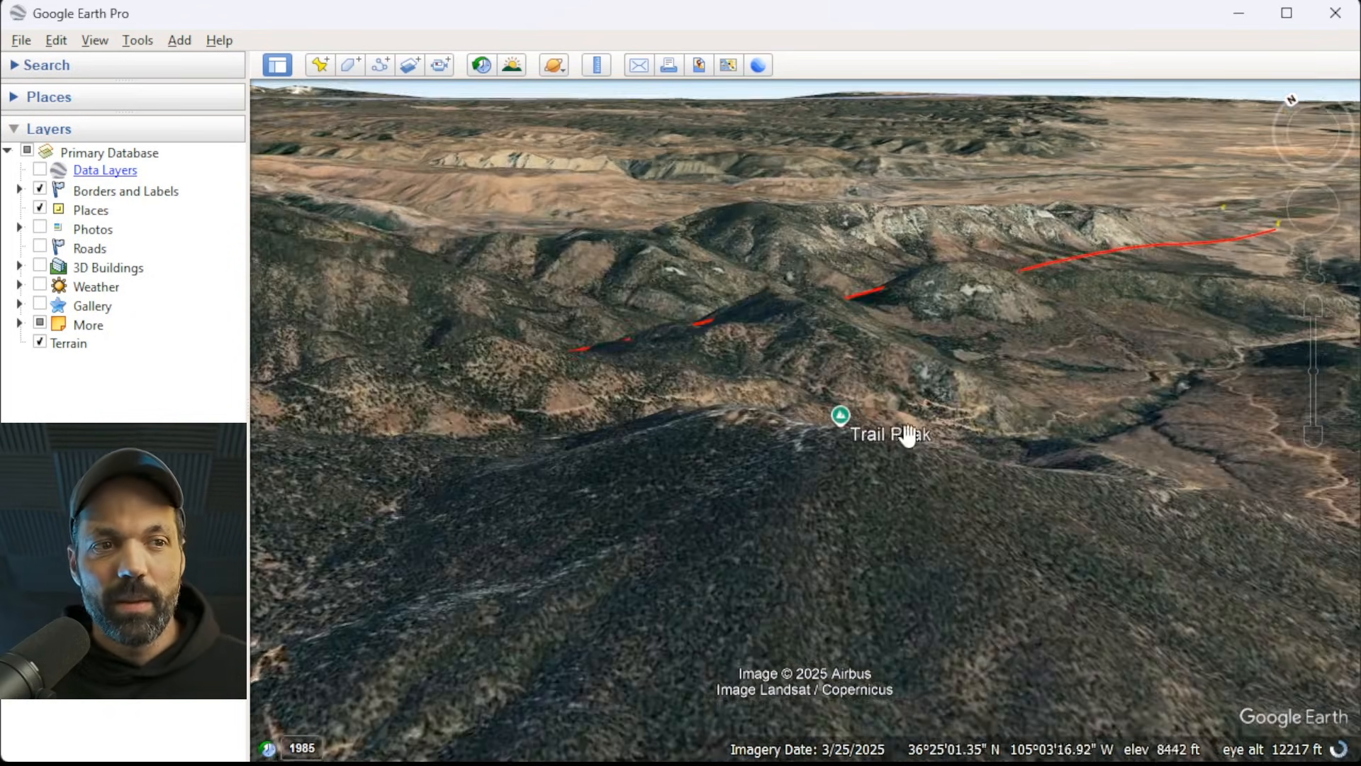
{"action": "scroll", "coordinate": [847, 447], "scroll_direction": "down", "scroll_amount": 1}
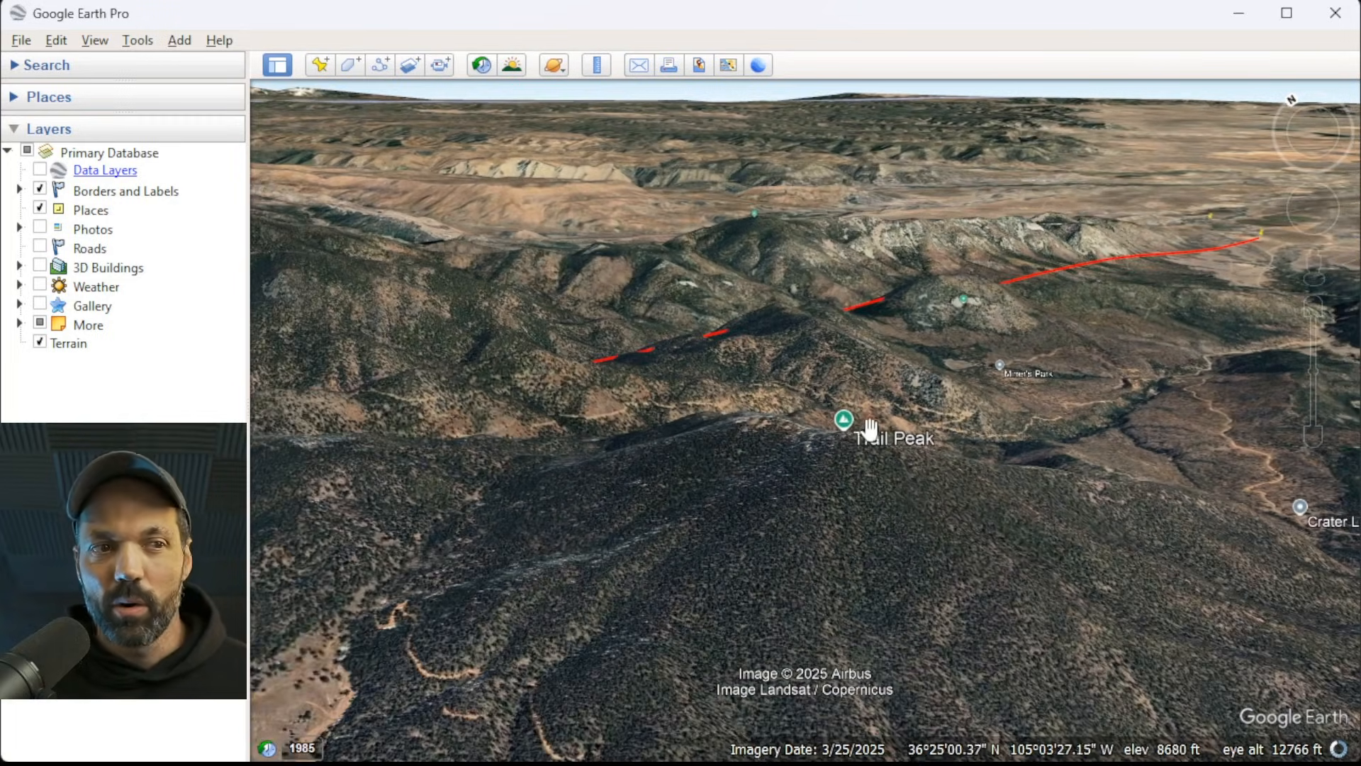
Show the viewshed from Trail Peak, letting its altitude adjust automatically to the minimum viable height.
{"action": "right_click", "coordinate": [848, 422]}
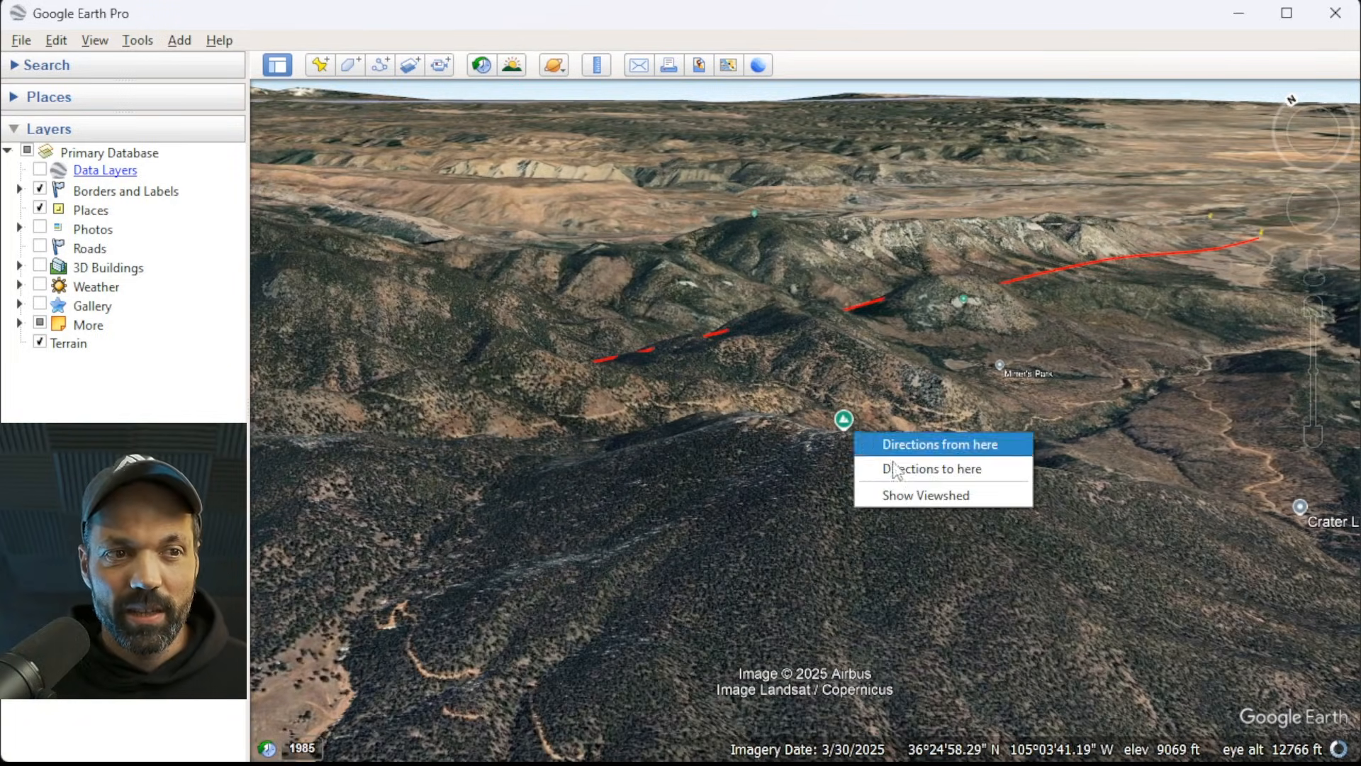
{"action": "left_click", "coordinate": [910, 497]}
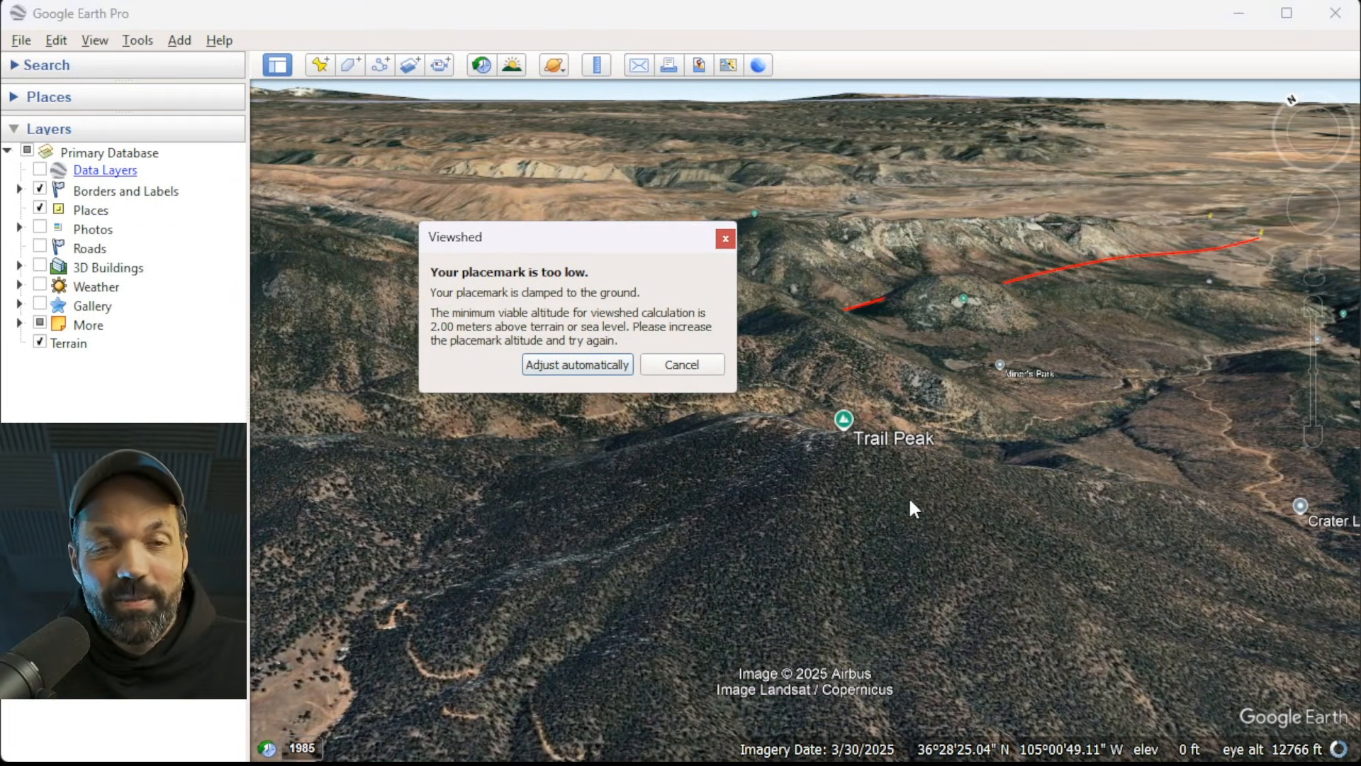
{"action": "left_click", "coordinate": [588, 361]}
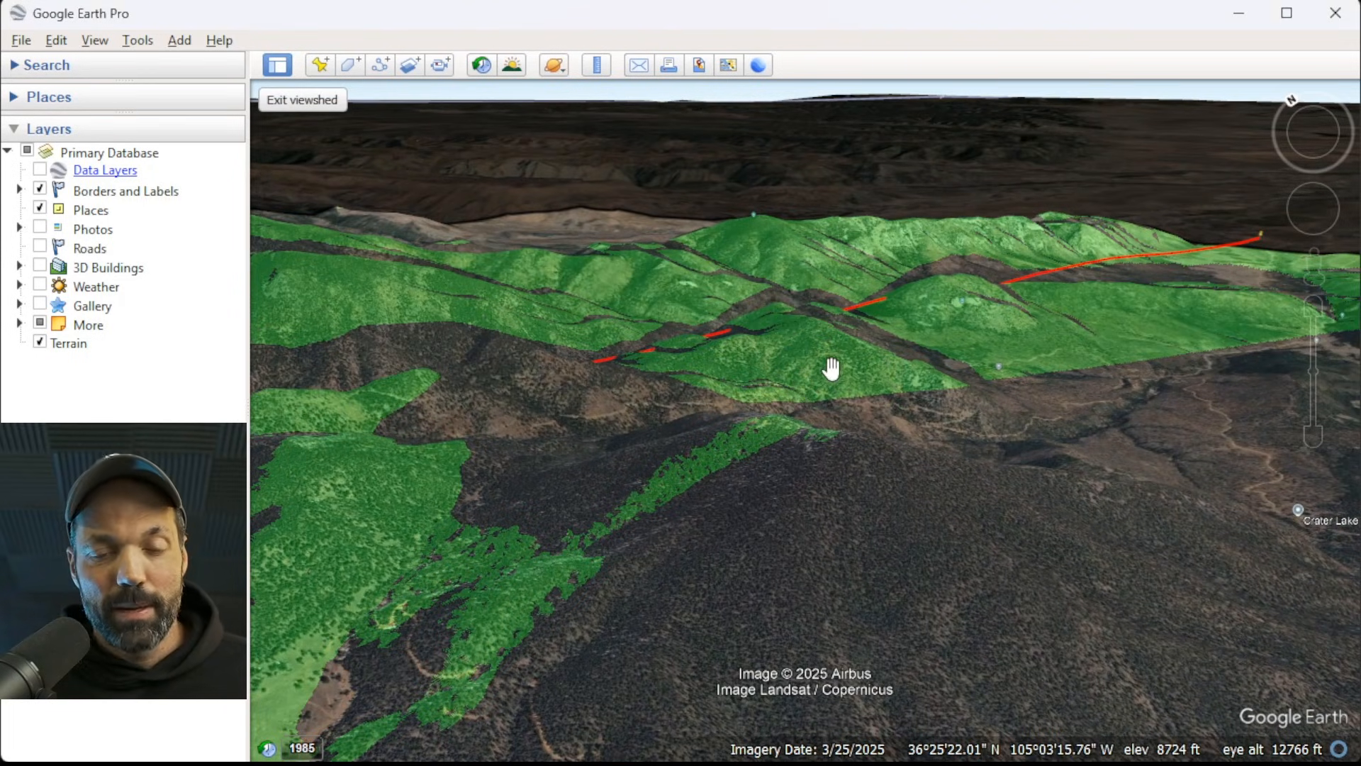
Examine the green viewshed coverage around Trail Peak, along the red line and toward Beaubien.
{"action": "scroll", "coordinate": [837, 380], "scroll_direction": "down", "scroll_amount": 1}
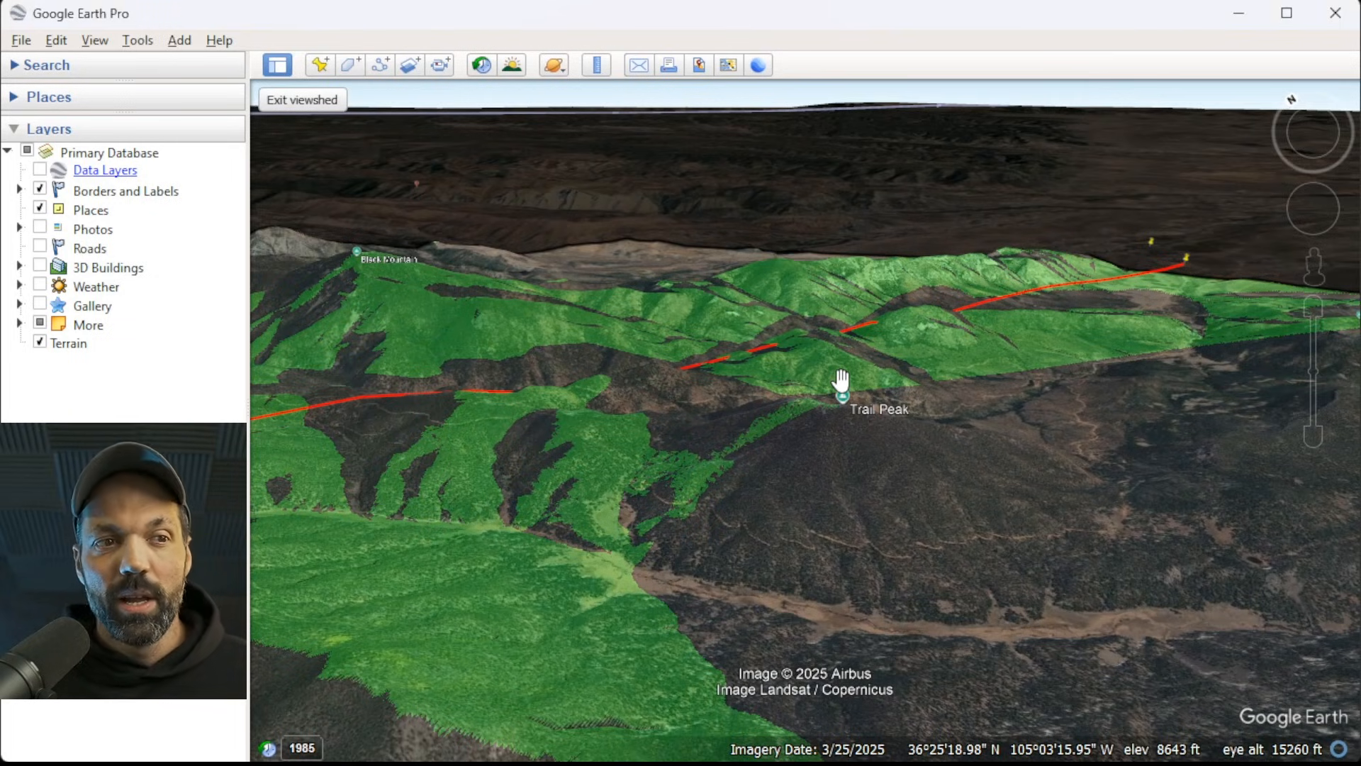
{"action": "scroll", "coordinate": [891, 397], "scroll_direction": "down", "scroll_amount": 1}
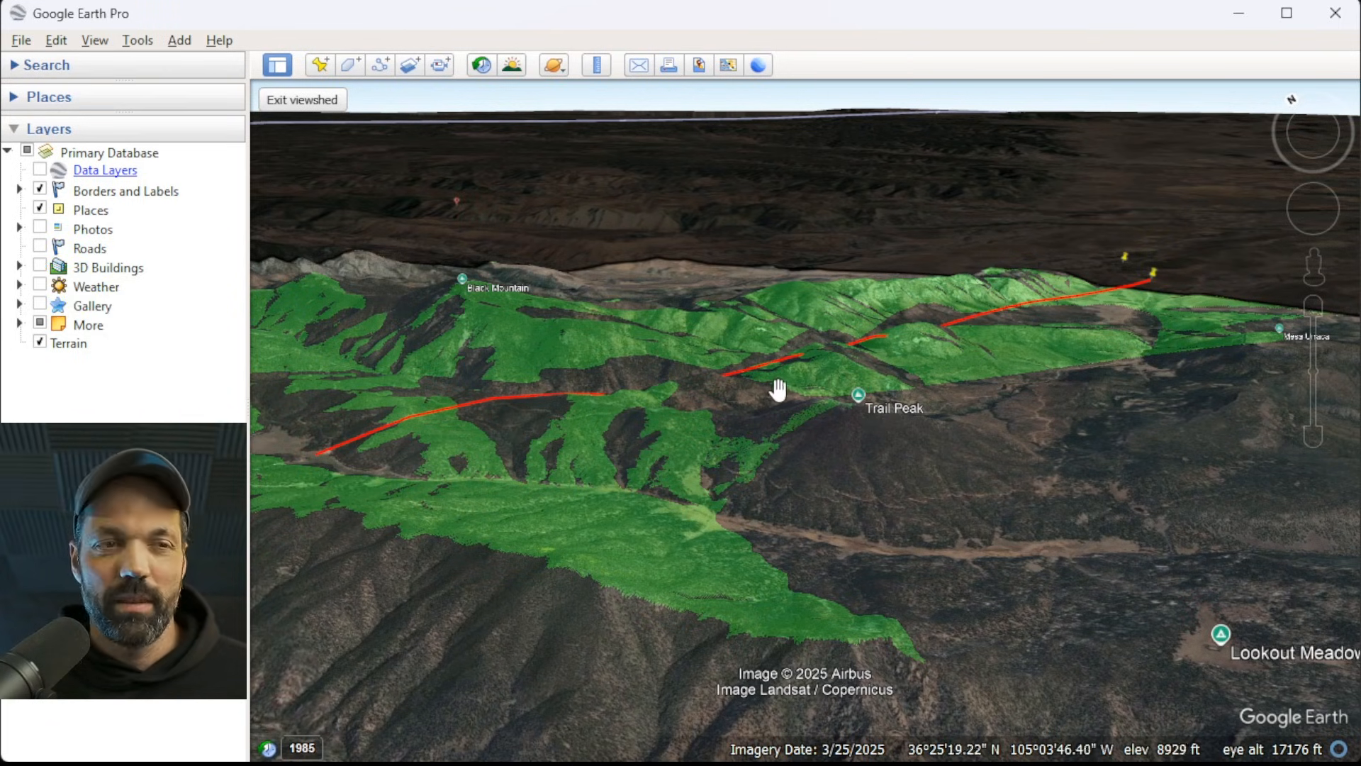
{"action": "scroll", "coordinate": [778, 393], "scroll_direction": "up", "scroll_amount": 1}
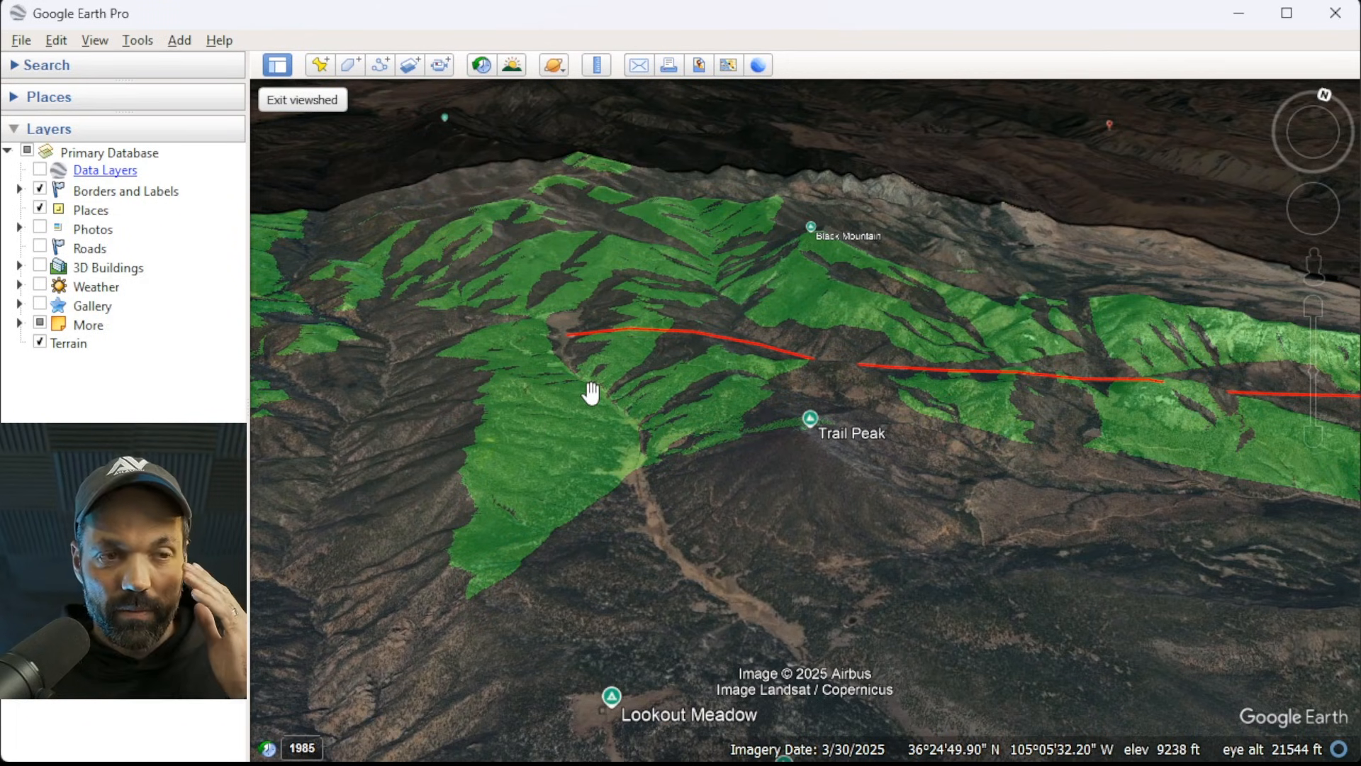
{"action": "double_click", "coordinate": [906, 411]}
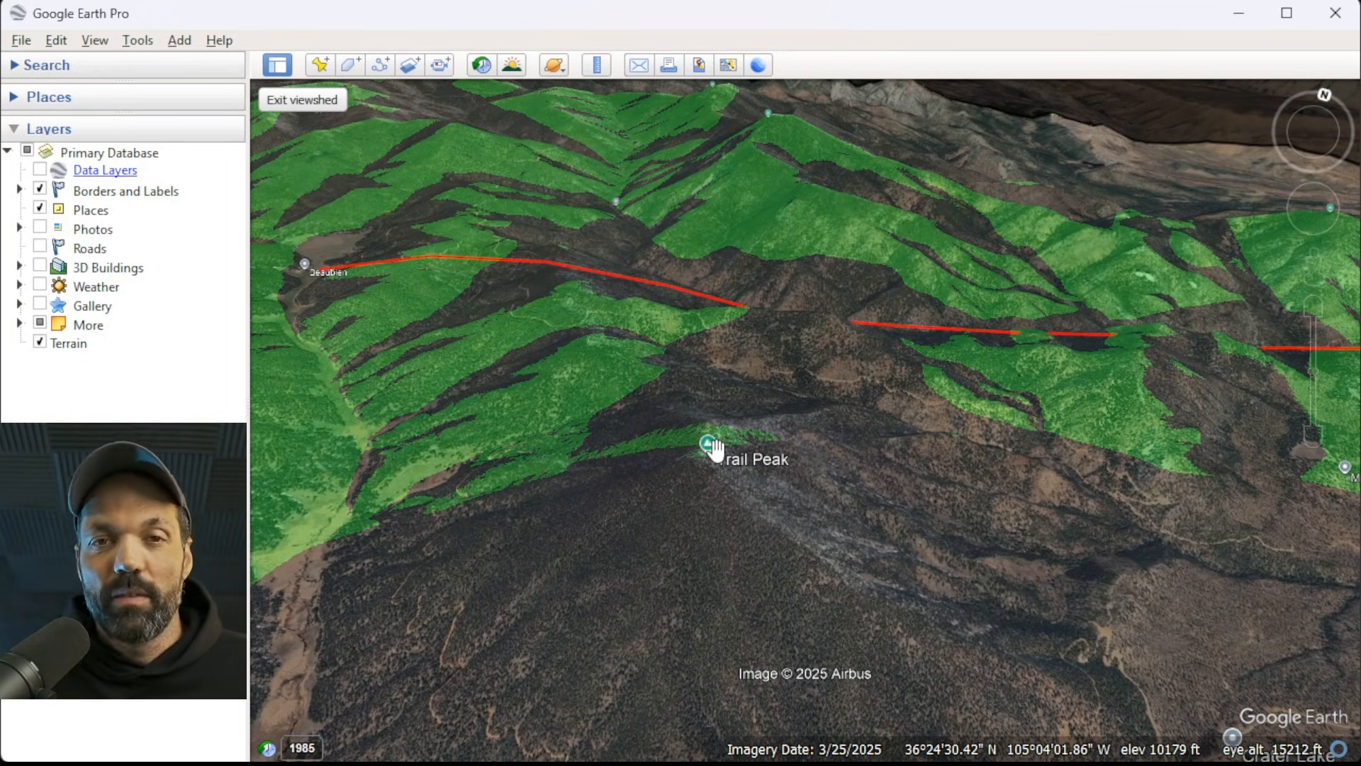
{"action": "left_click_drag", "start_coordinate": [715, 447], "coordinate": [903, 567]}
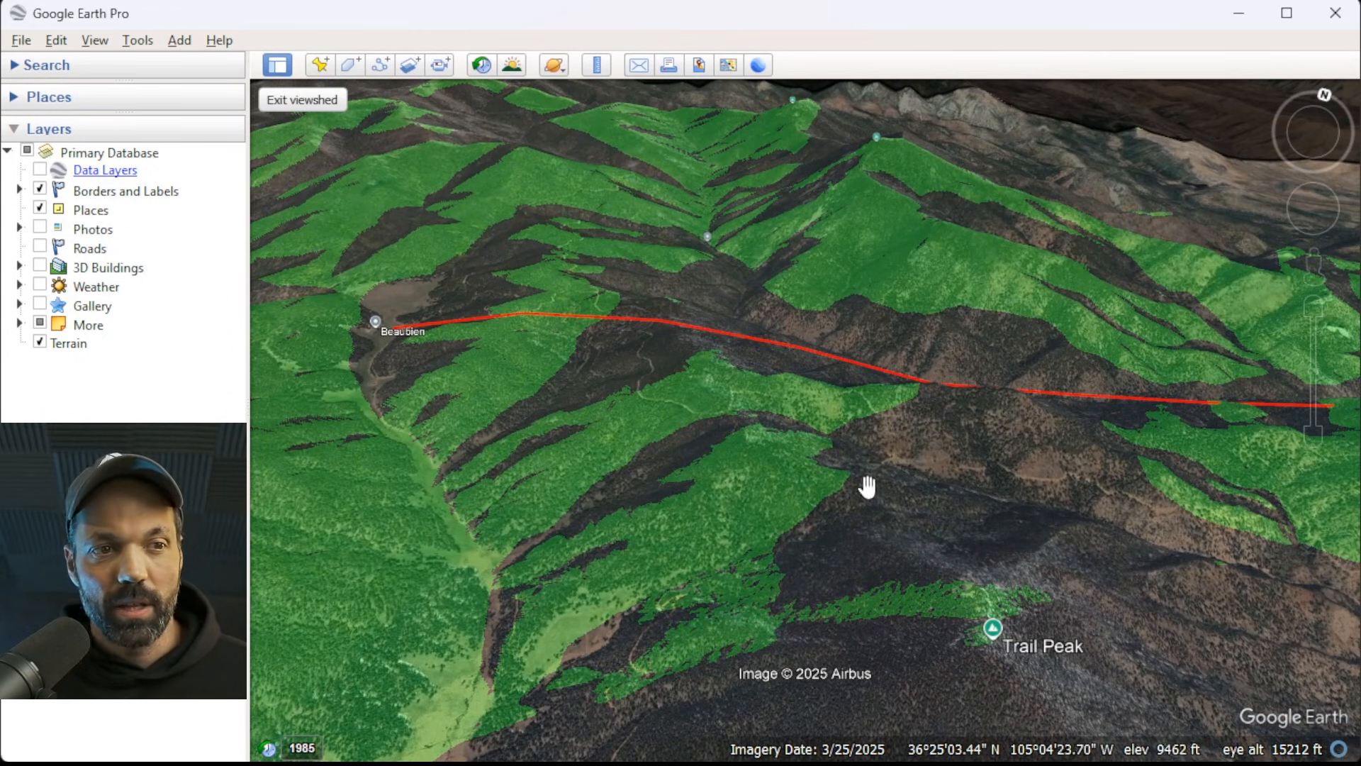
{"action": "double_click", "coordinate": [994, 647]}
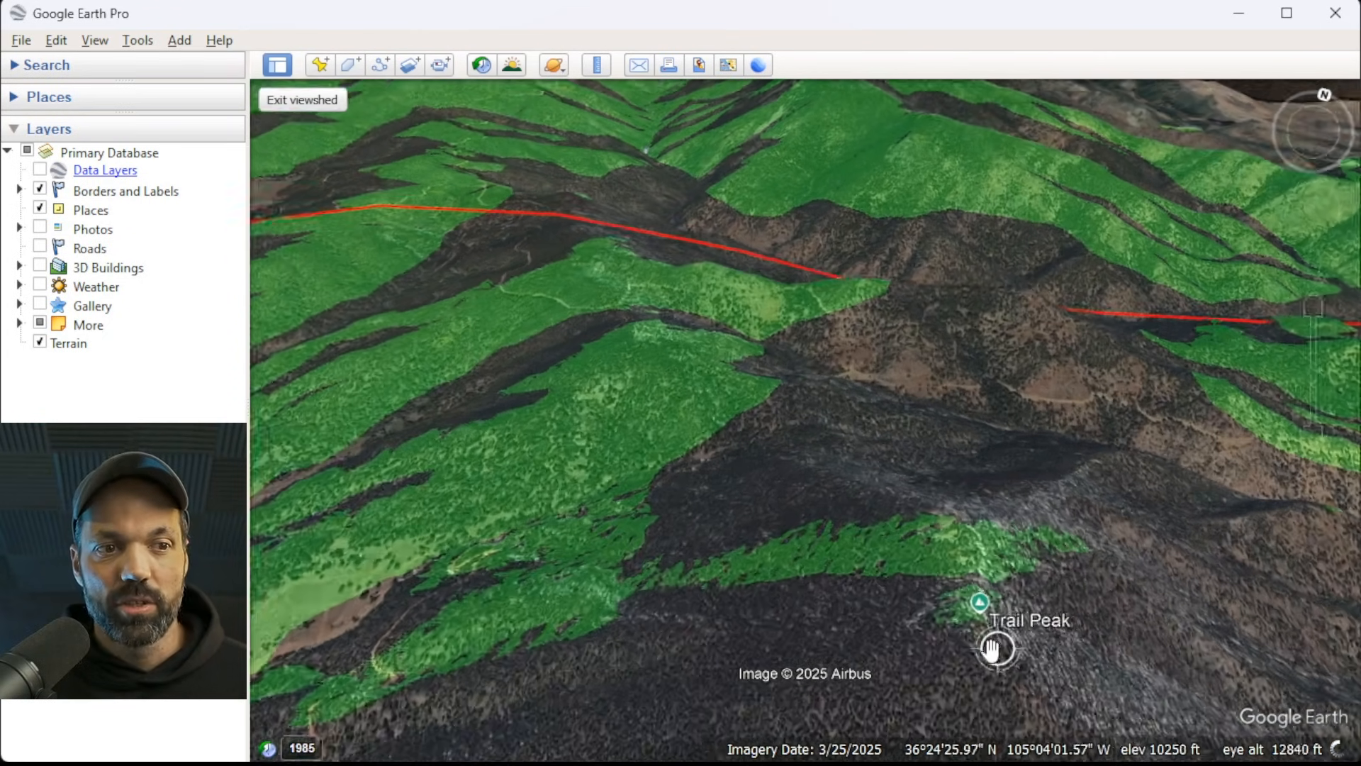
{"action": "scroll", "coordinate": [970, 628], "scroll_direction": "down", "scroll_amount": 4}
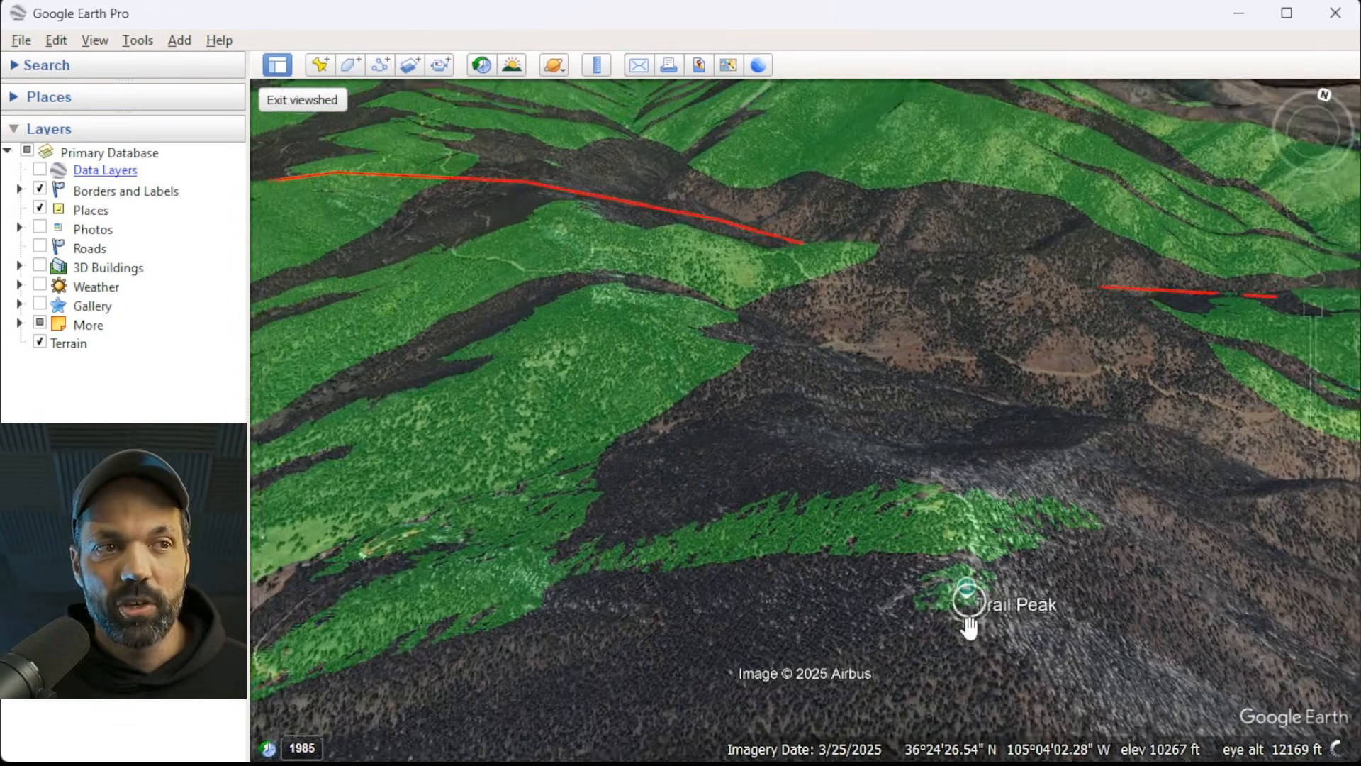
{"action": "middle_click_drag", "start_coordinate": [981, 544], "coordinate": [932, 666]}
{"action": "middle_click_drag", "start_coordinate": [987, 581], "coordinate": [755, 517]}
{"action": "middle_click_drag", "start_coordinate": [702, 405], "coordinate": [811, 408]}
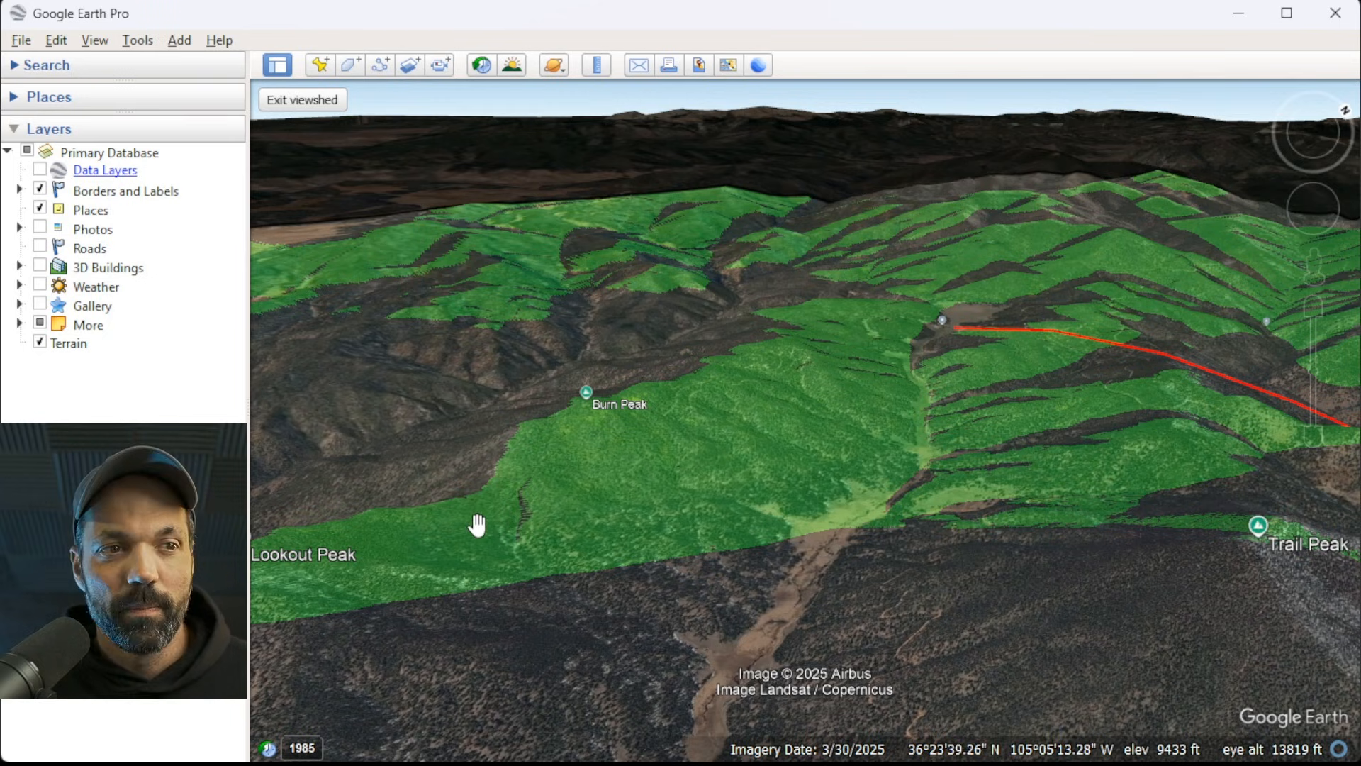
Inspect the full extent of the Trail Peak viewshed, from Burn Peak and Mesa Urraca to the Welcome Center side.
{"action": "scroll", "coordinate": [583, 374], "scroll_direction": "down", "scroll_amount": 4}
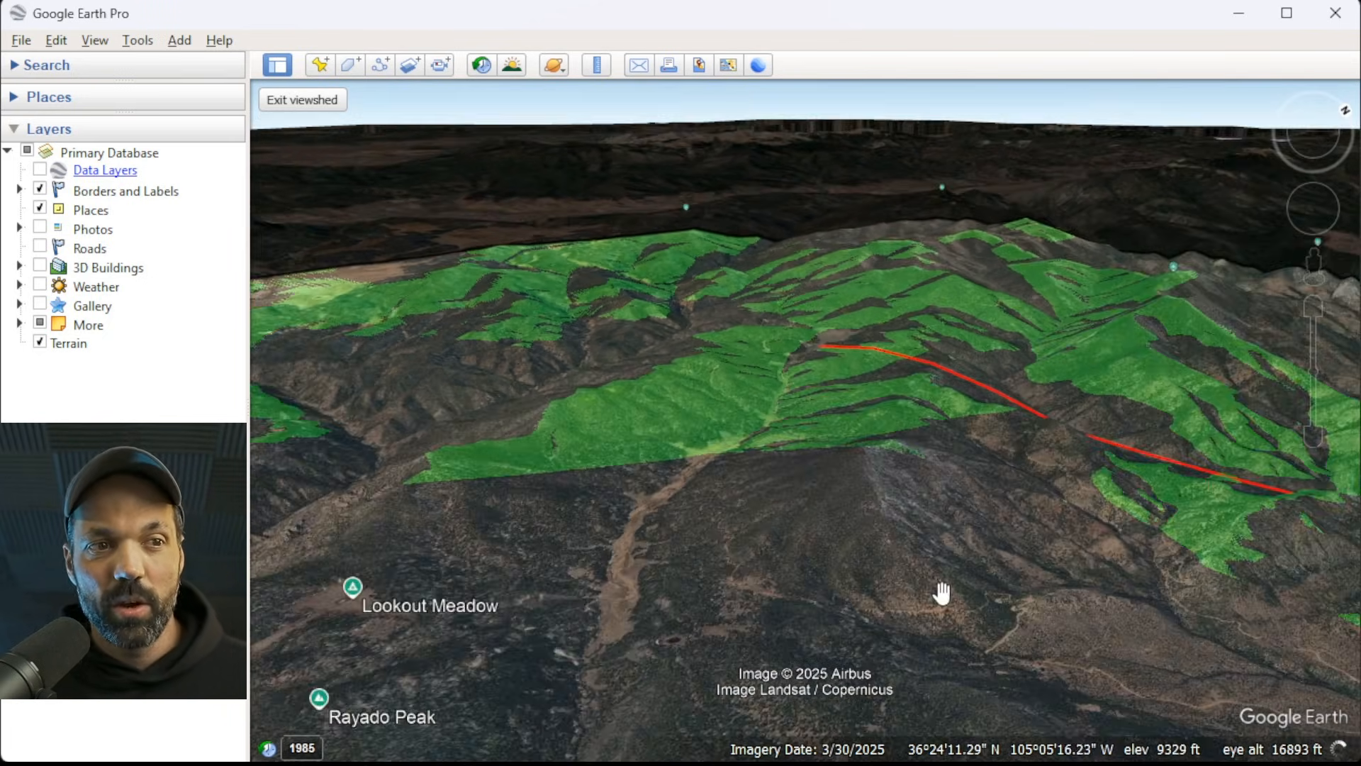
{"action": "left_click_drag", "start_coordinate": [852, 518], "coordinate": [772, 392]}
{"action": "scroll", "coordinate": [772, 389], "scroll_direction": "down", "scroll_amount": 6}
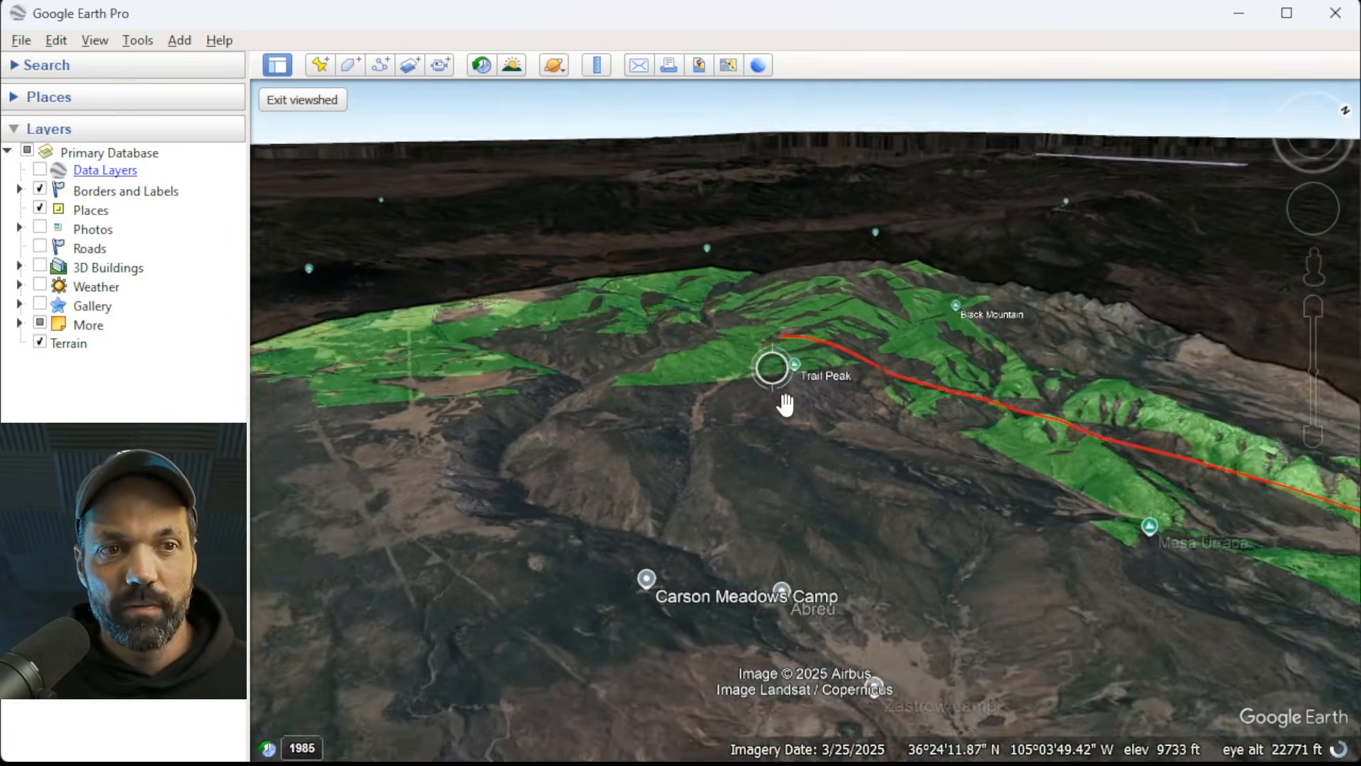
{"action": "left_click_drag", "start_coordinate": [827, 460], "coordinate": [802, 382]}
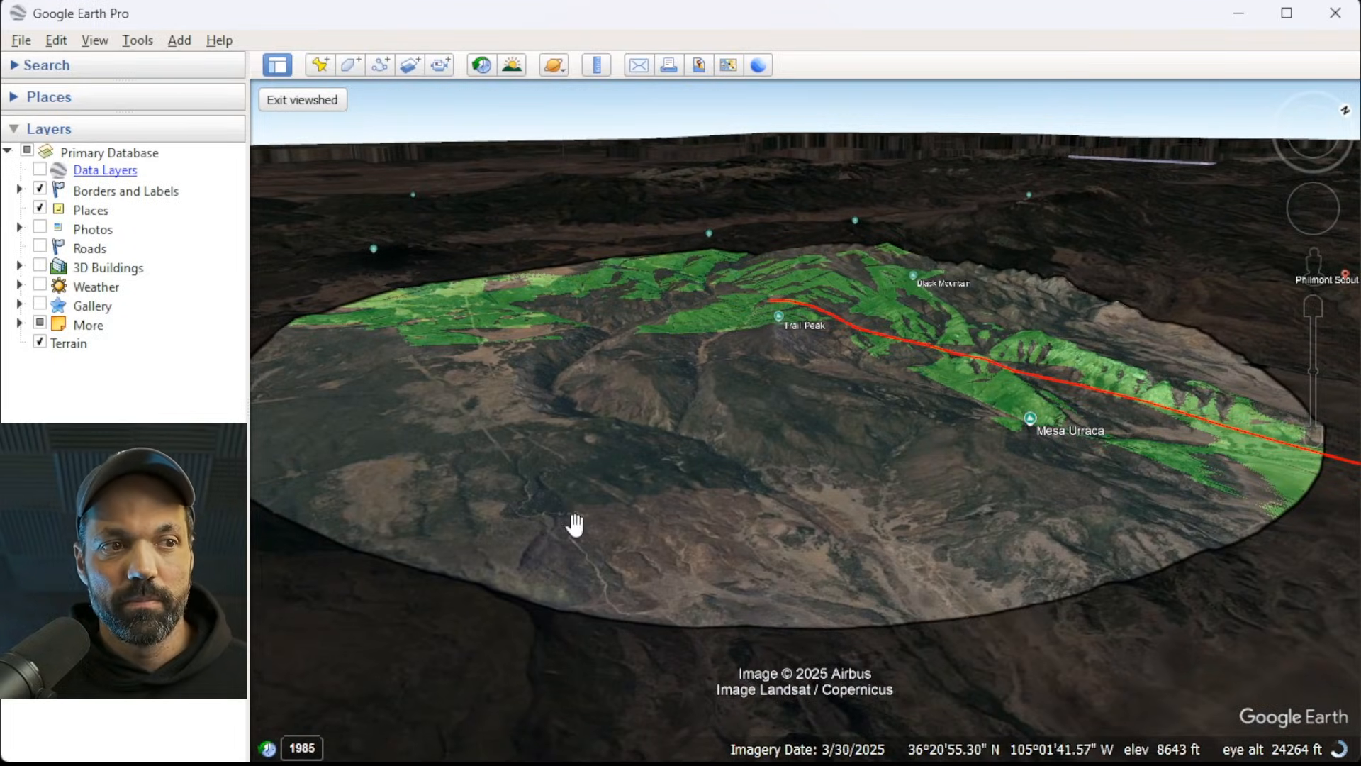
{"action": "left_click_drag", "start_coordinate": [626, 453], "coordinate": [653, 447]}
{"action": "middle_click_drag", "start_coordinate": [655, 428], "coordinate": [708, 383]}
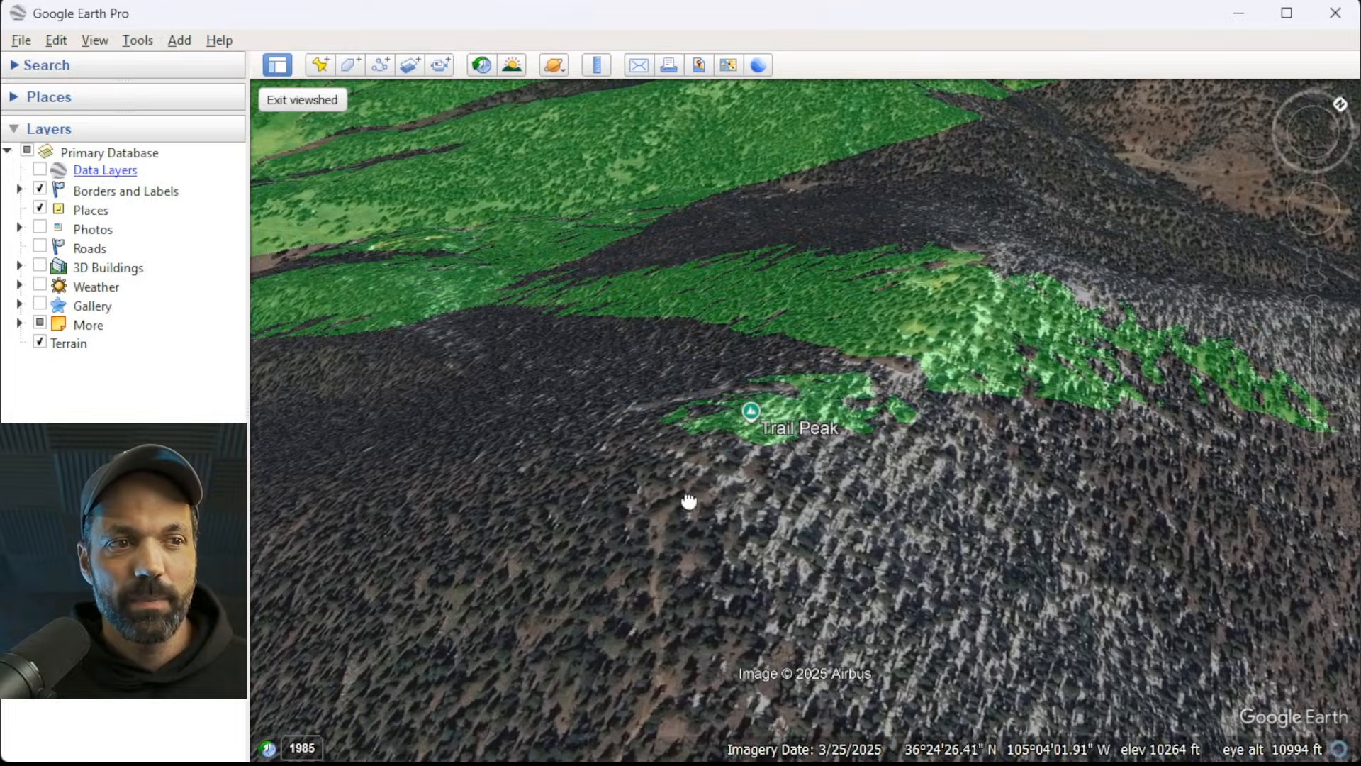
{"action": "left_click_drag", "start_coordinate": [689, 501], "coordinate": [759, 517]}
{"action": "middle_click_drag", "start_coordinate": [794, 494], "coordinate": [1113, 602]}
{"action": "middle_click_drag", "start_coordinate": [740, 500], "coordinate": [793, 595]}
{"action": "middle_click_drag", "start_coordinate": [559, 540], "coordinate": [597, 580]}
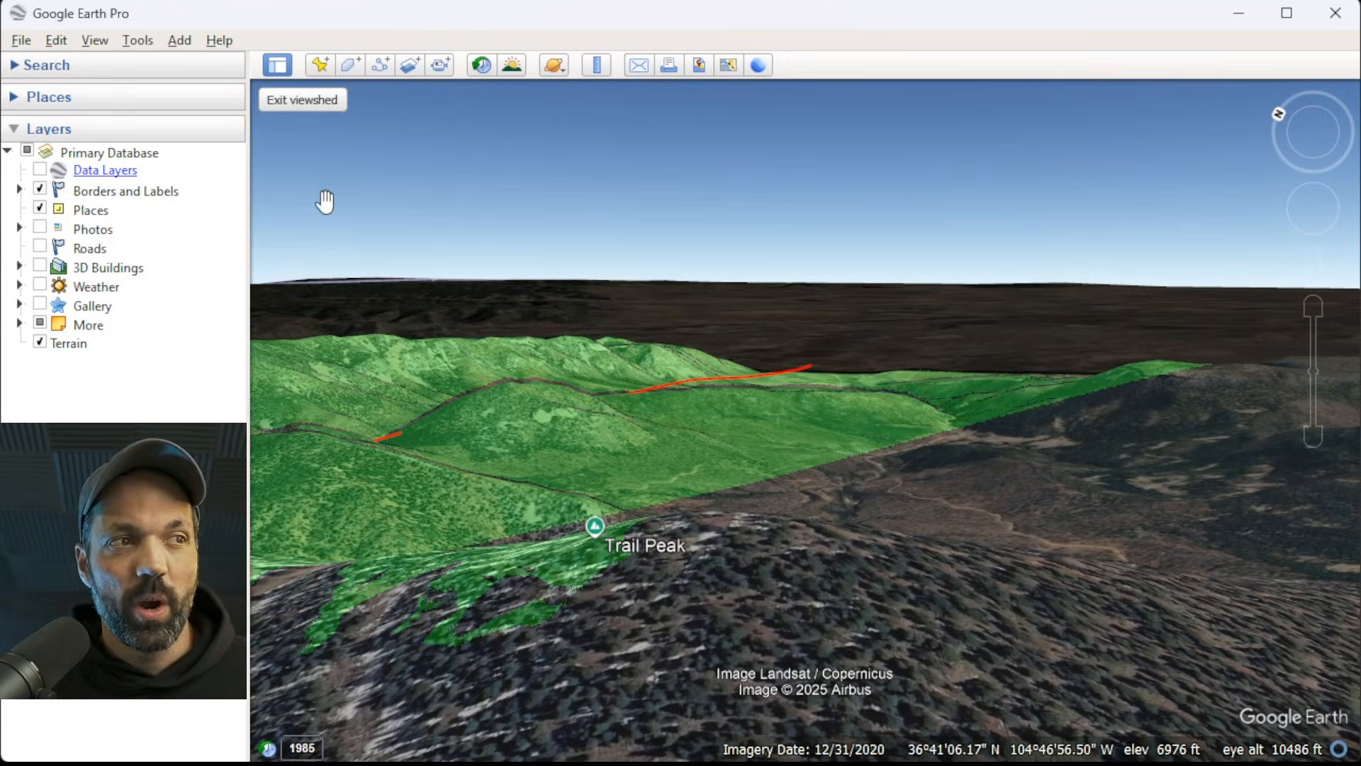
Add a new placemark beside the Trail Peak summit marker, at about 36°24'26.72"N, 105°4'2.90"W.
{"action": "left_click", "coordinate": [321, 67]}
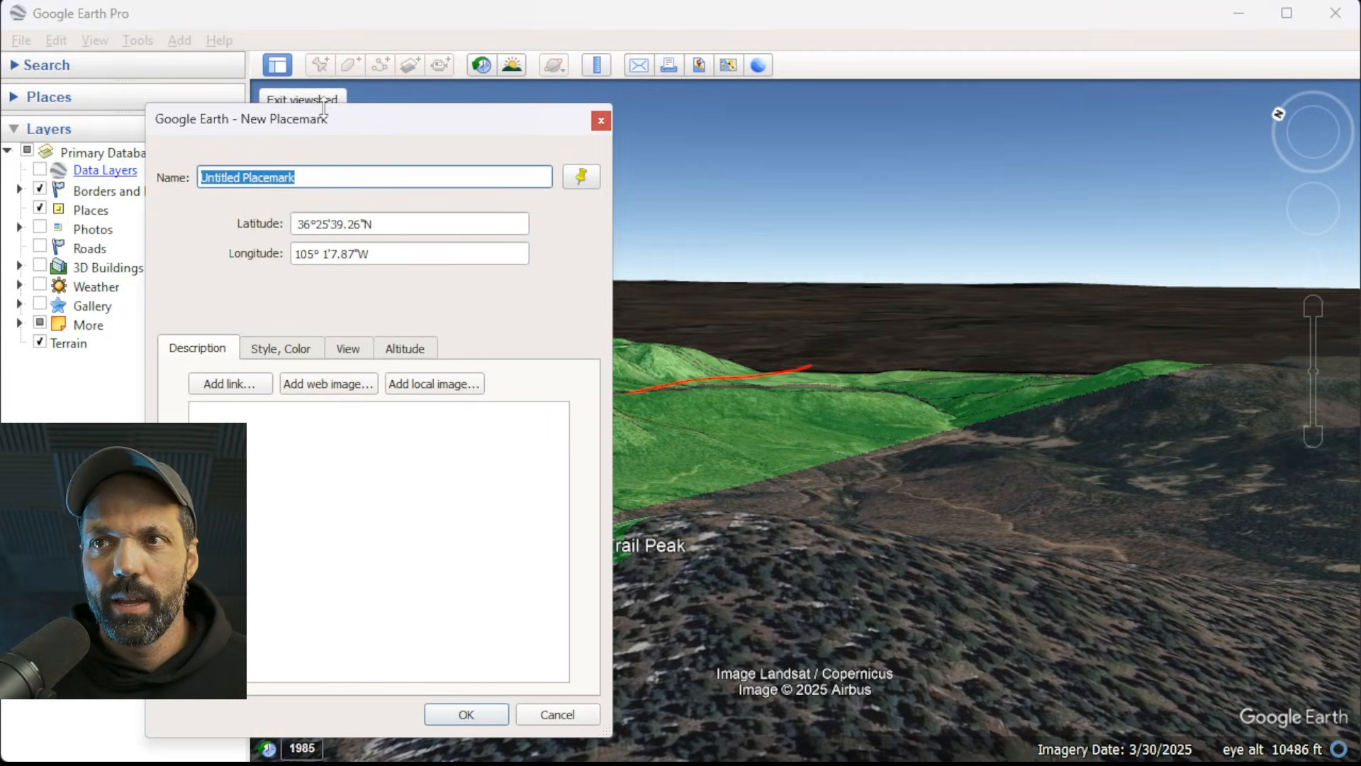
{"action": "scroll", "coordinate": [942, 501], "scroll_direction": "down", "scroll_amount": 5}
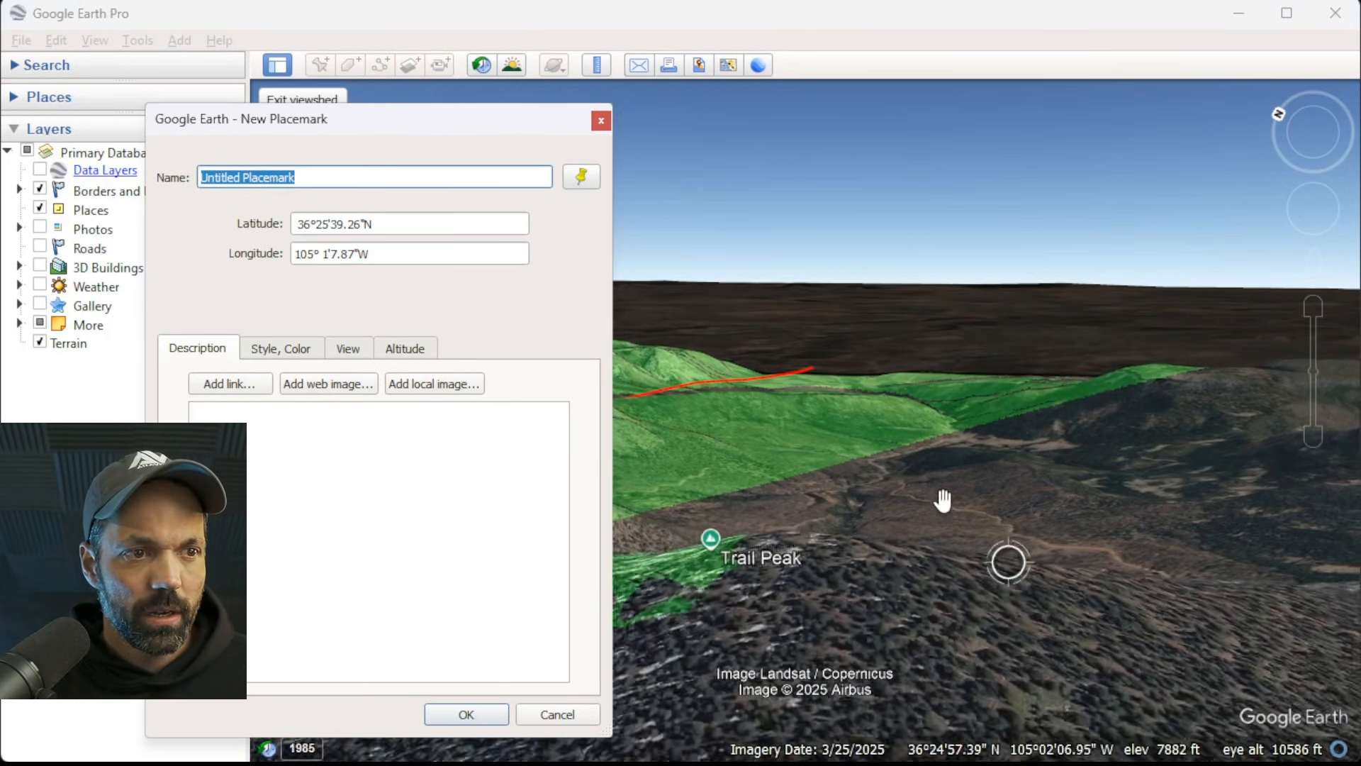
{"action": "left_click_drag", "start_coordinate": [969, 559], "coordinate": [942, 591]}
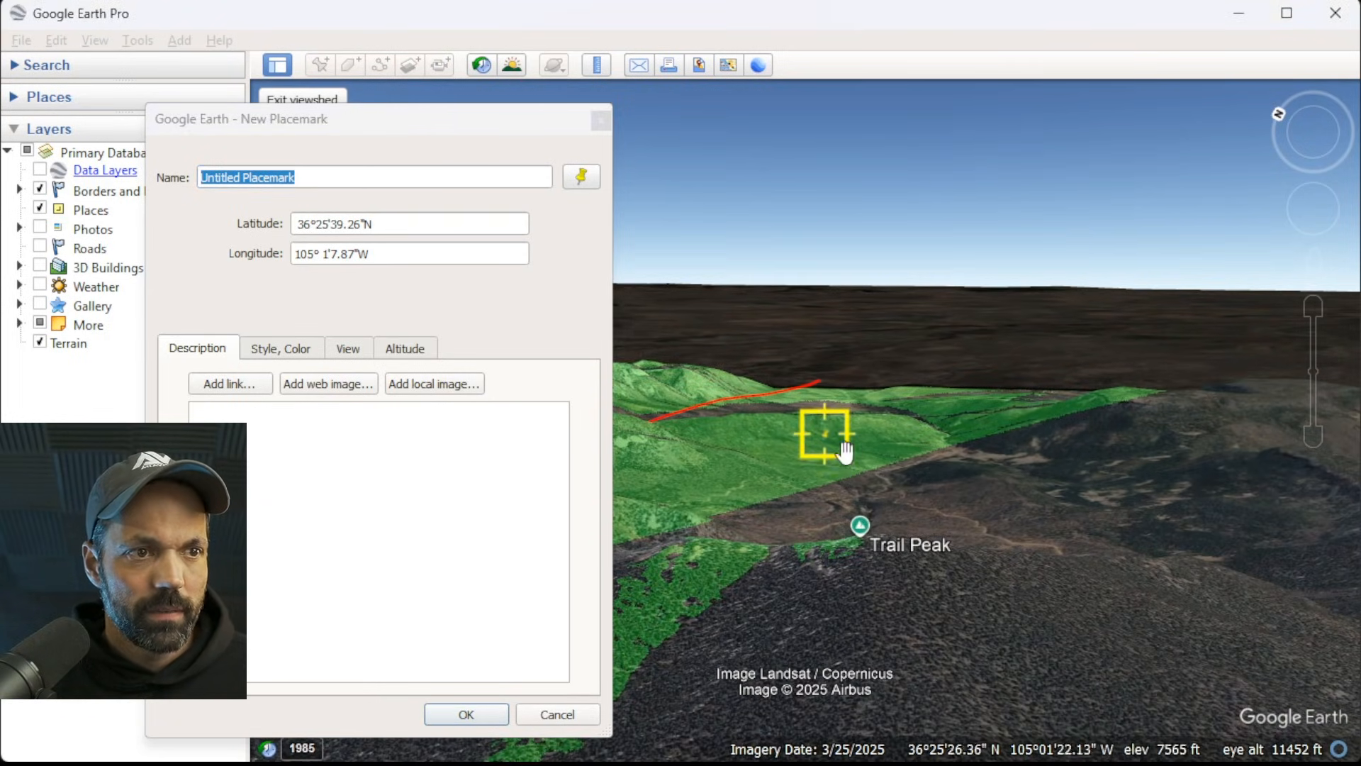
{"action": "left_click_drag", "start_coordinate": [827, 451], "coordinate": [904, 536]}
{"action": "scroll", "coordinate": [916, 594], "scroll_direction": "up", "scroll_amount": 5}
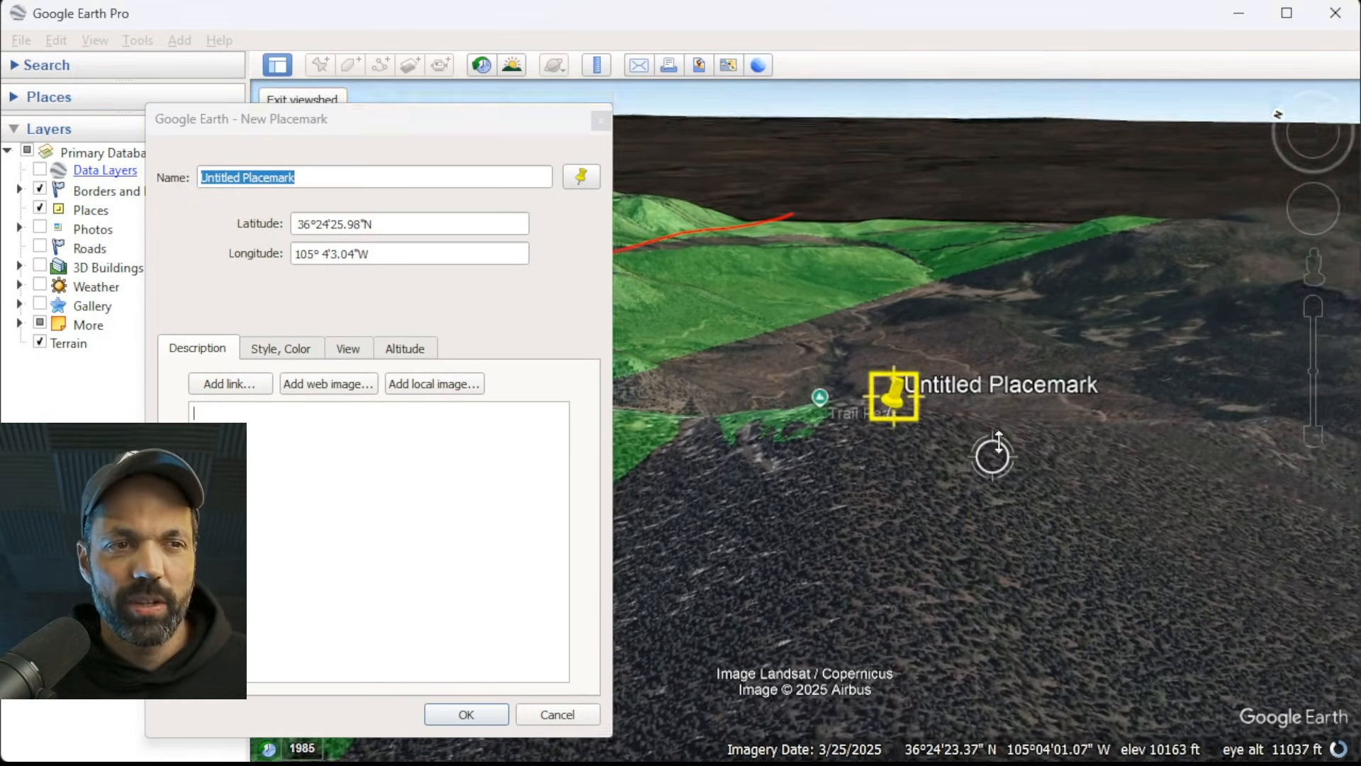
{"action": "middle_click_drag", "start_coordinate": [998, 441], "coordinate": [1006, 129]}
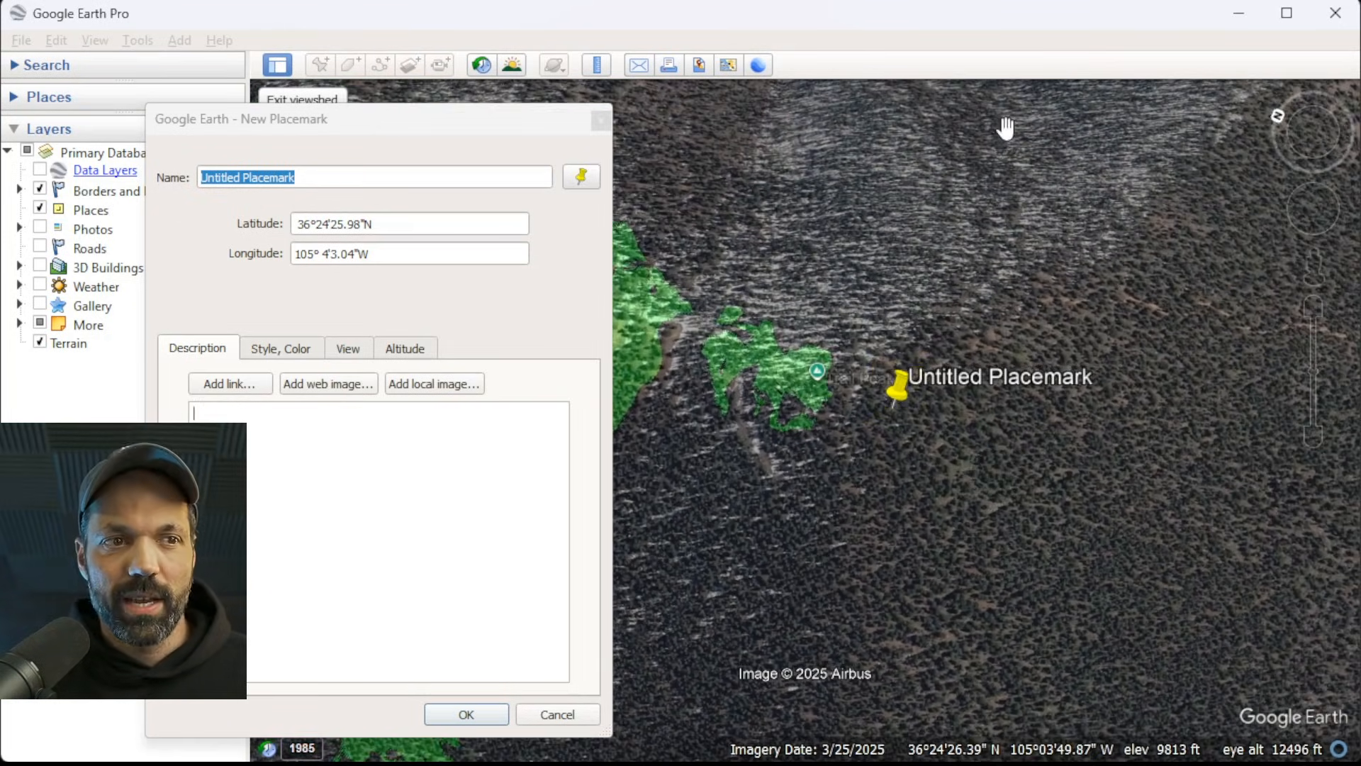
{"action": "scroll", "coordinate": [899, 353], "scroll_direction": "up", "scroll_amount": 4}
{"action": "mouse_move", "coordinate": [881, 427]}
{"action": "left_mouse_down"}
{"action": "mouse_move", "coordinate": [846, 407]}
{"action": "mouse_move", "coordinate": [863, 410]}
{"action": "left_mouse_up"}
{"action": "middle_click_drag", "start_coordinate": [979, 326], "coordinate": [1052, 500]}
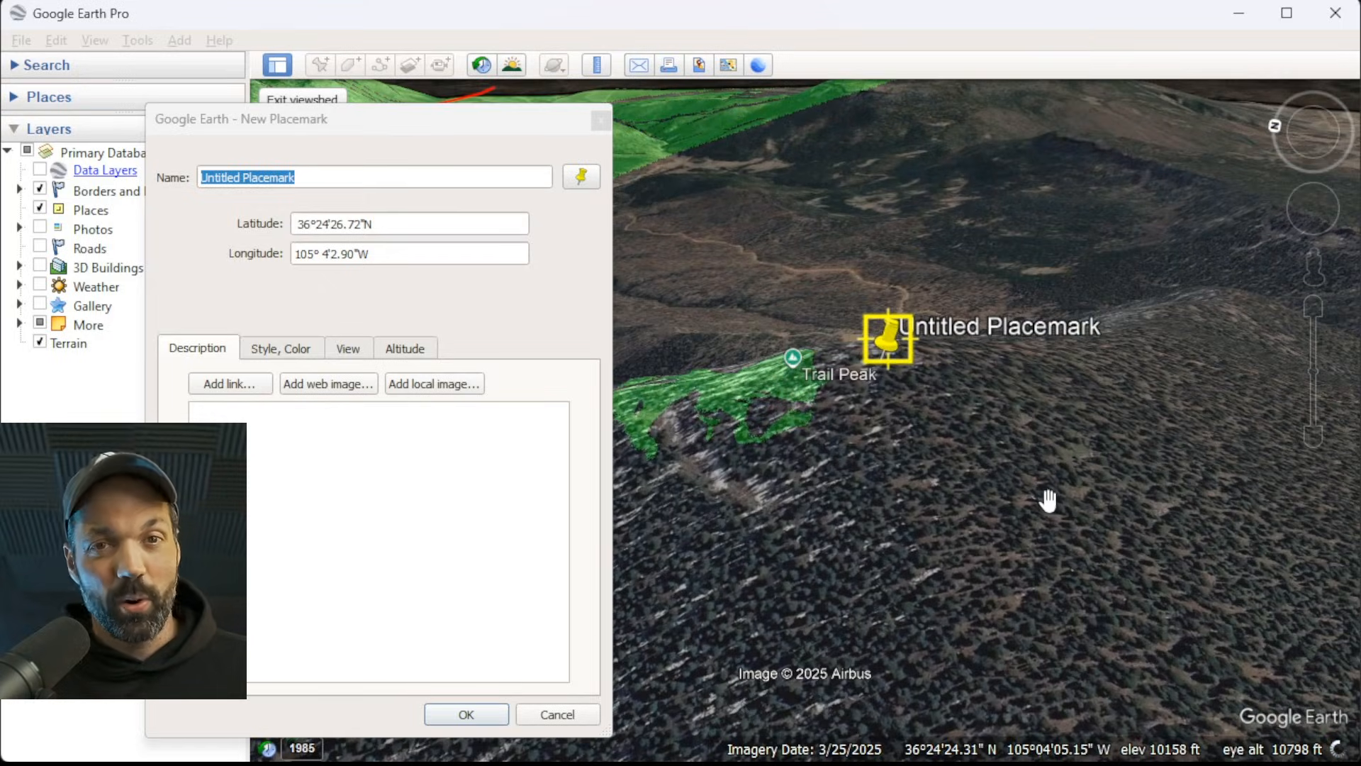
Set the new placemark's altitude to 5 m relative to ground and save the placemark.
{"action": "left_click", "coordinate": [406, 349]}
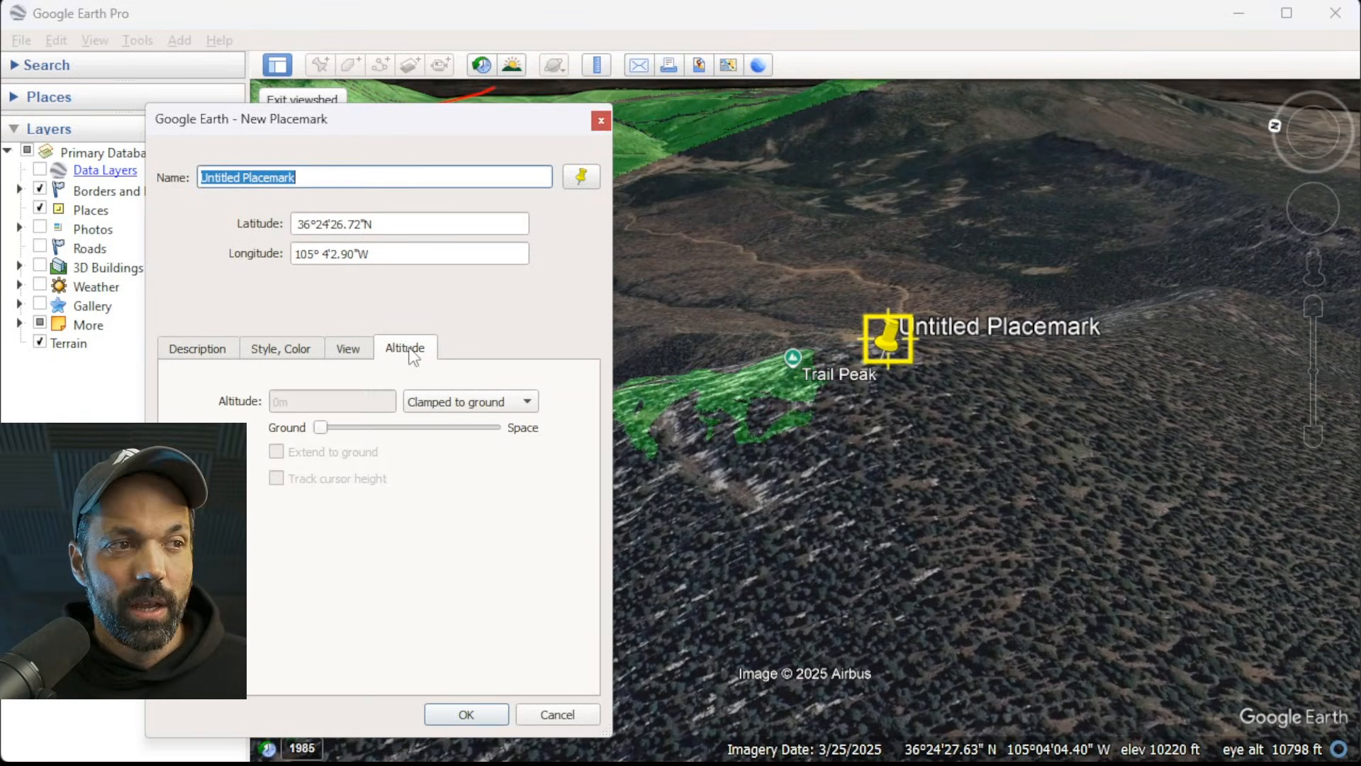
{"action": "left_click", "coordinate": [482, 402]}
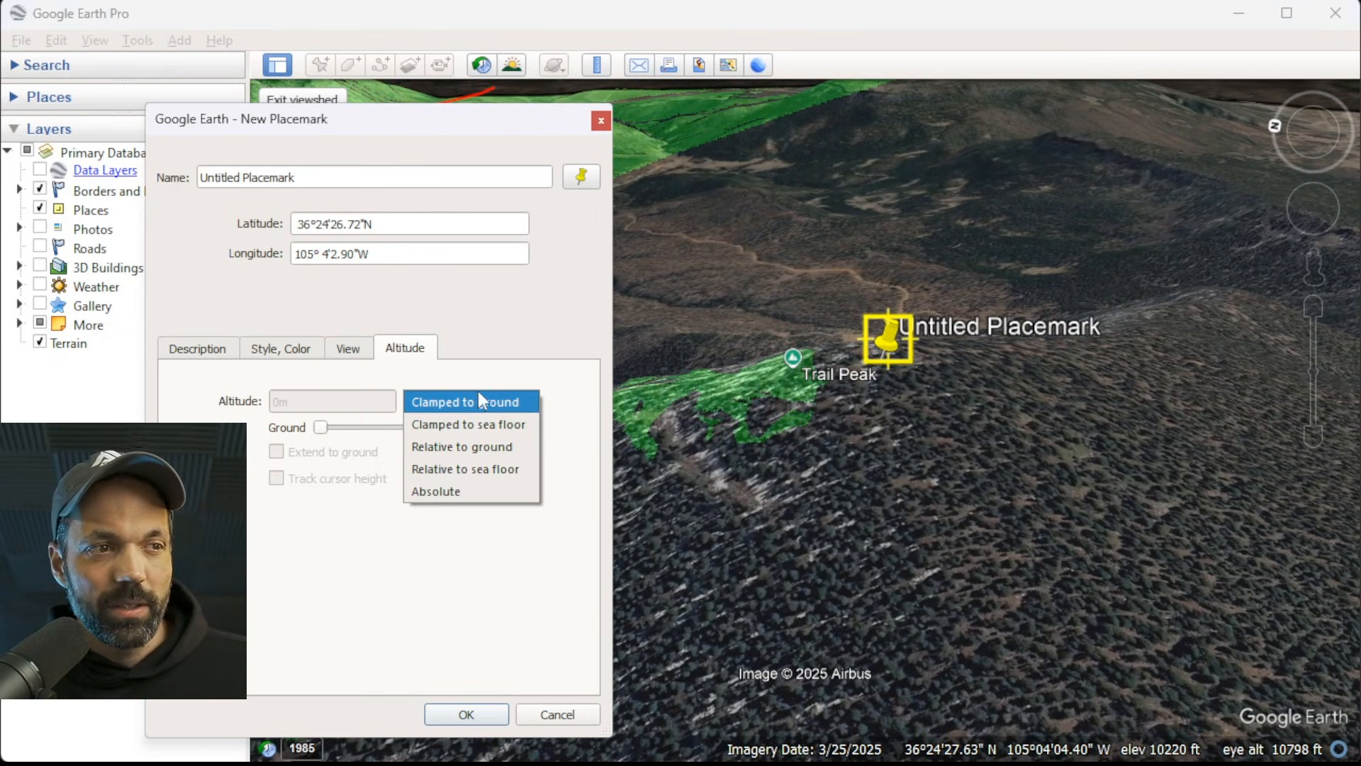
{"action": "left_click", "coordinate": [448, 448]}
{"action": "left_click", "coordinate": [292, 399]}
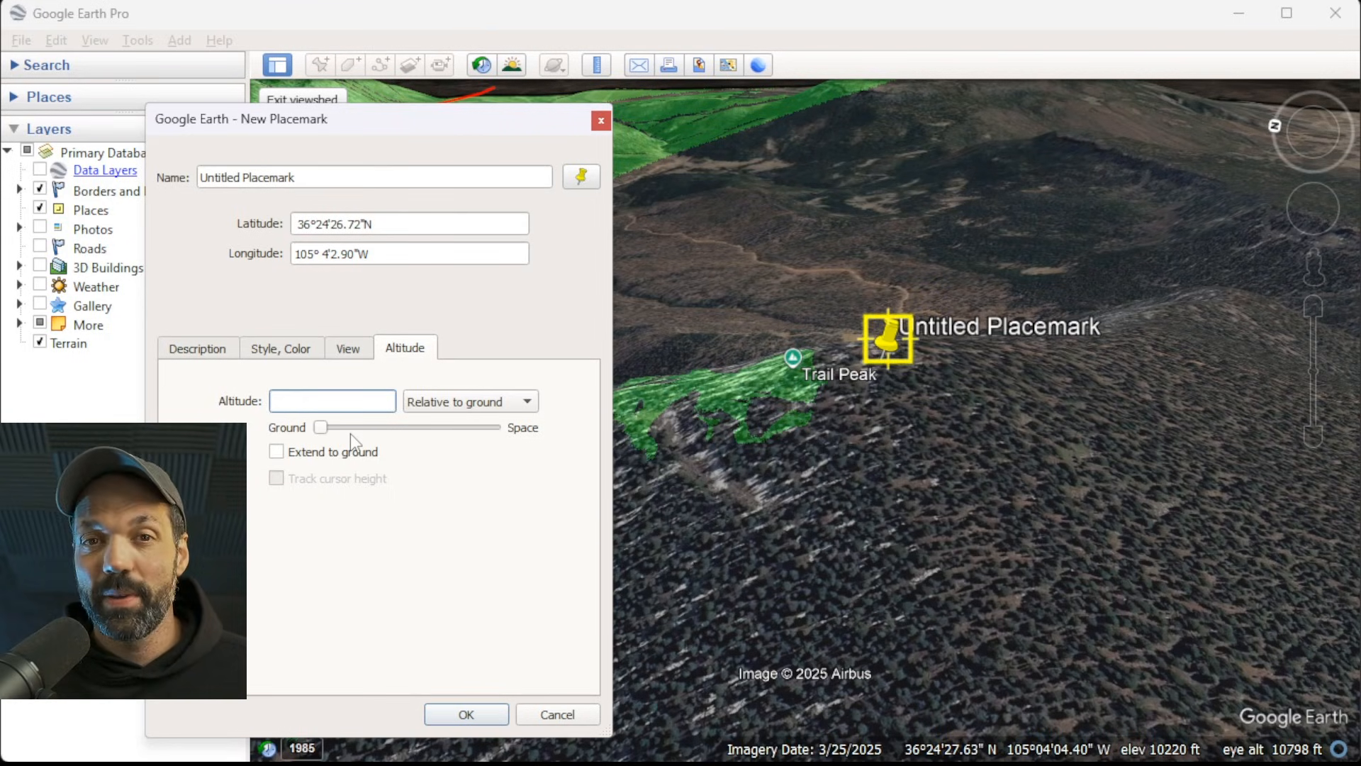
{"action": "type", "text": "5m"}
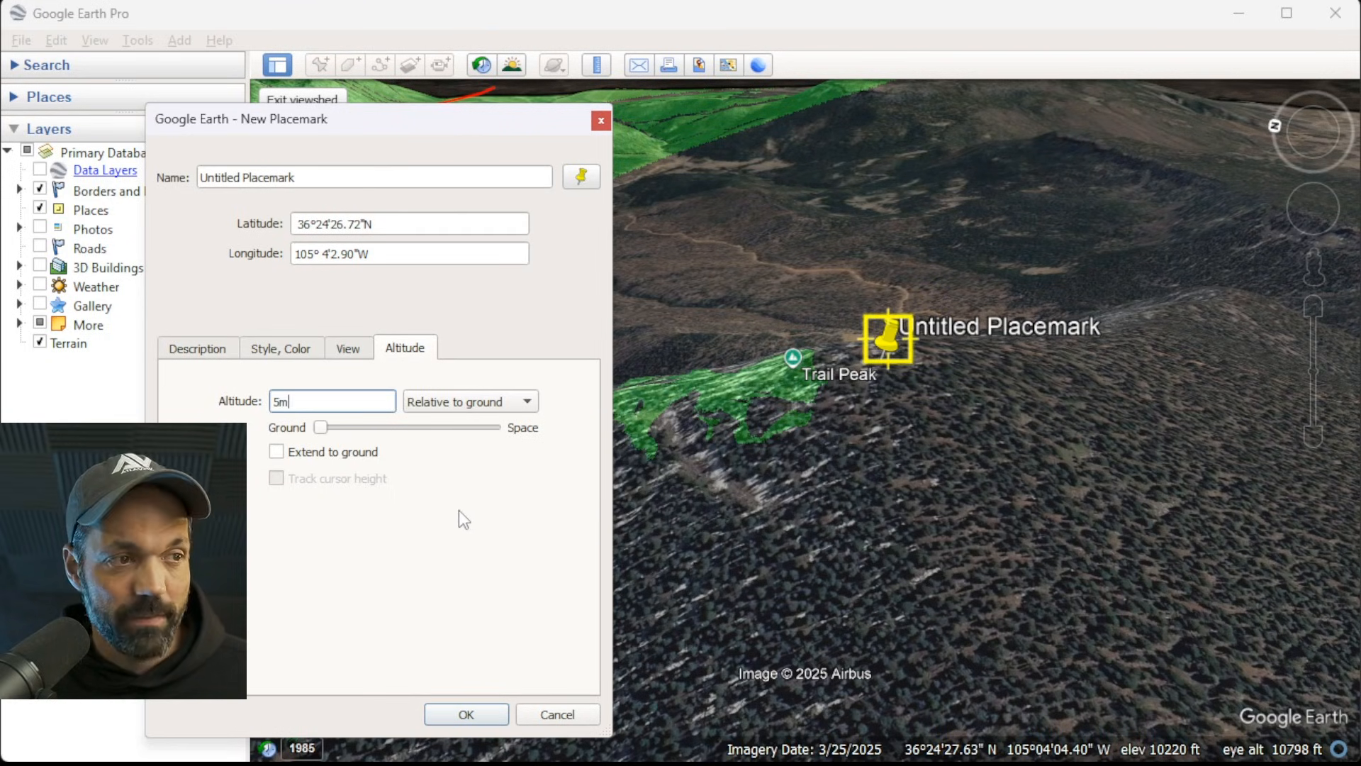
{"action": "left_click", "coordinate": [467, 712]}
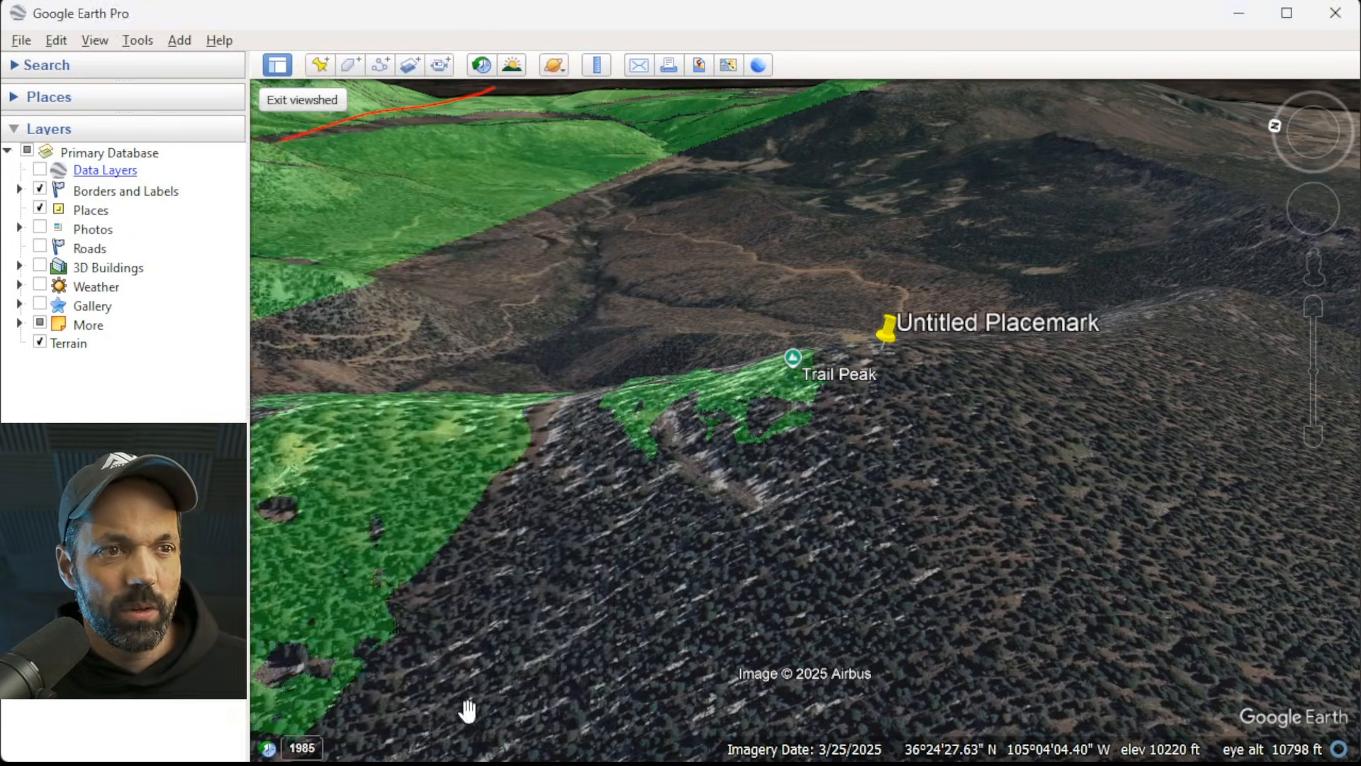
Show the viewshed from the raised placemark at Trail Peak, leaving the measured line's path properties unchanged.
{"action": "right_click", "coordinate": [891, 330]}
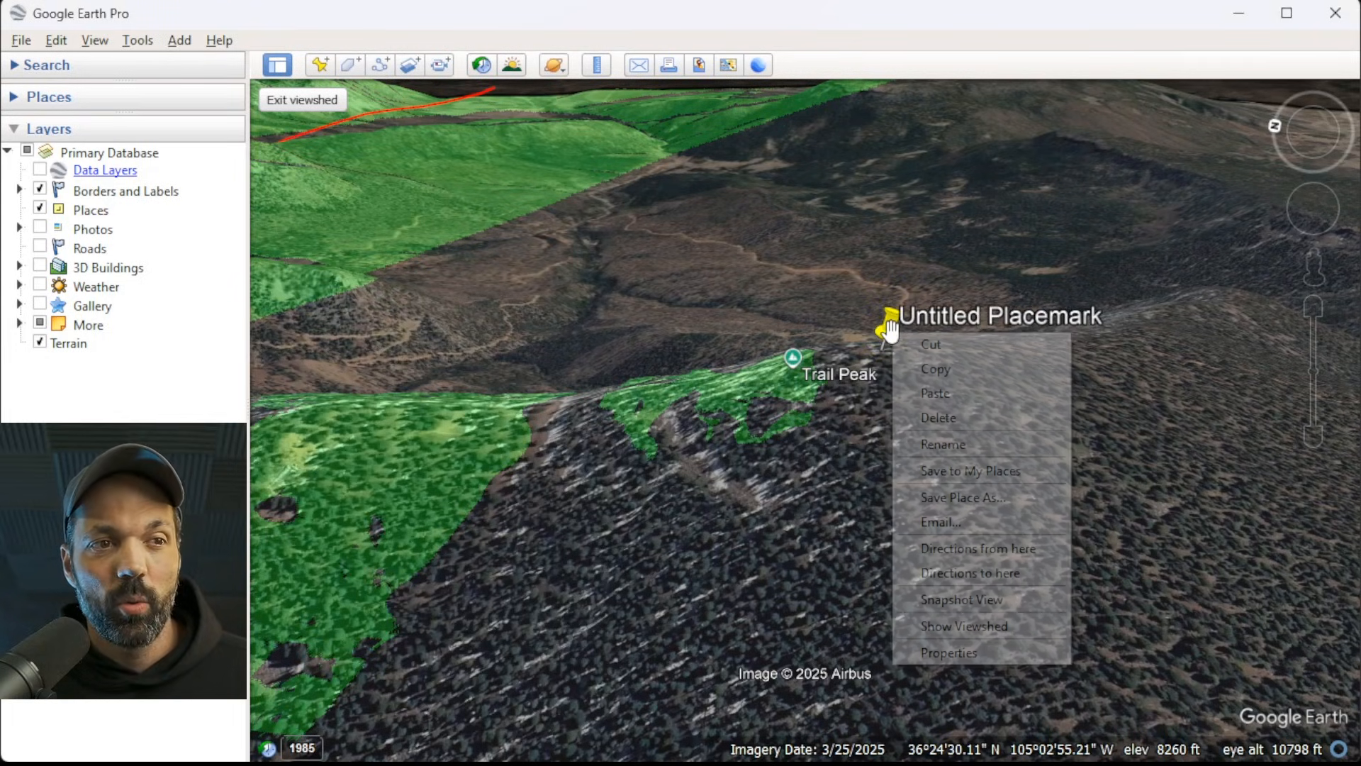
{"action": "left_click", "coordinate": [978, 633]}
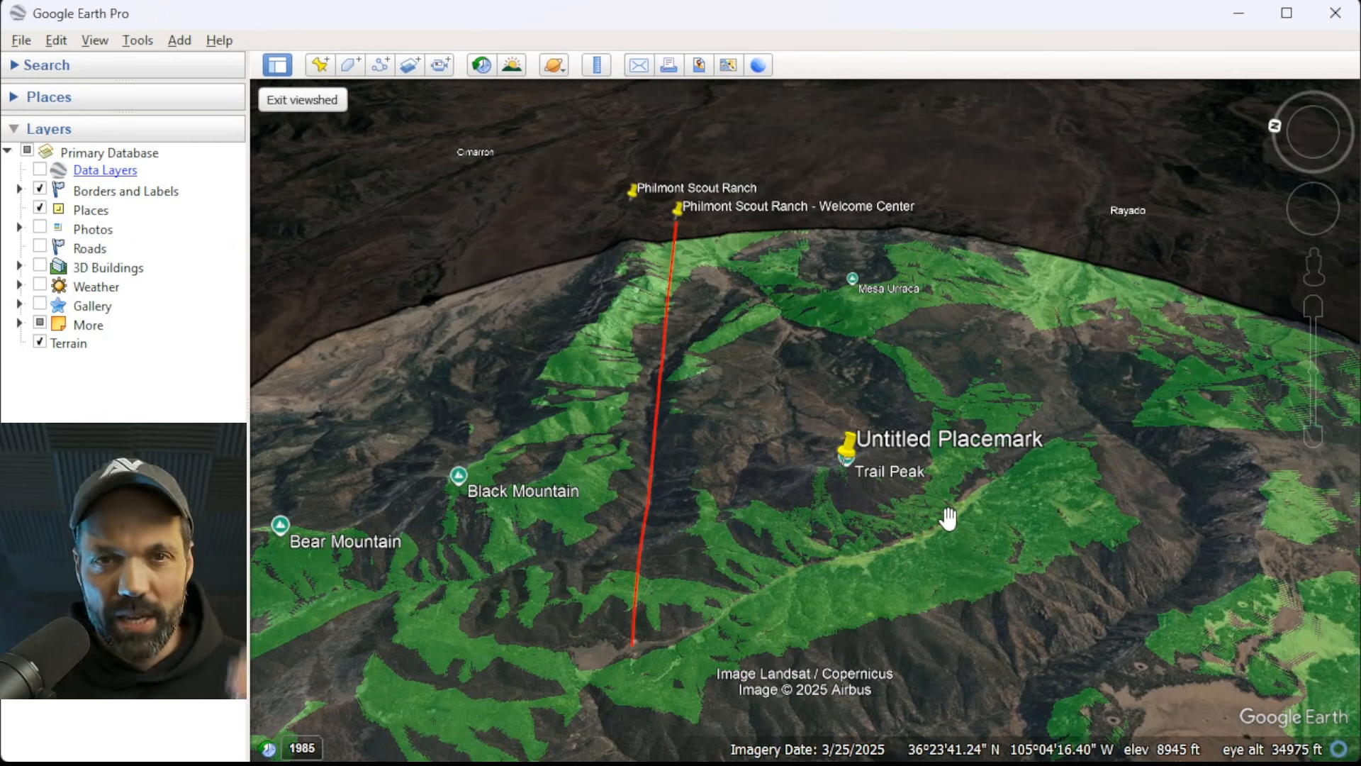
{"action": "left_click_drag", "start_coordinate": [951, 397], "coordinate": [935, 305]}
{"action": "scroll", "coordinate": [931, 284], "scroll_direction": "down", "scroll_amount": 3}
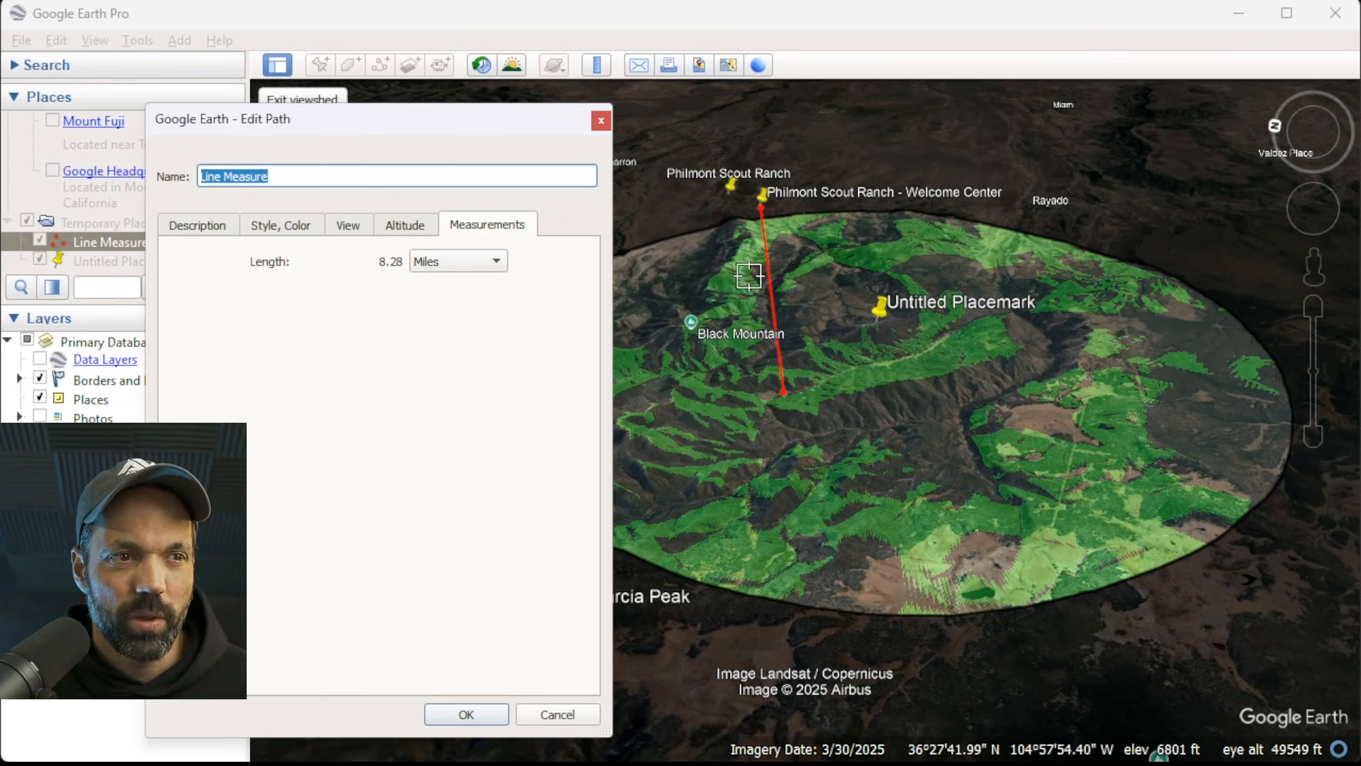
{"action": "left_click", "coordinate": [557, 714]}
Examine the placemark's viewshed coverage as a whole and then closely around Beaubien at the end of the red line.
{"action": "scroll", "coordinate": [680, 475], "scroll_direction": "up", "scroll_amount": 5}
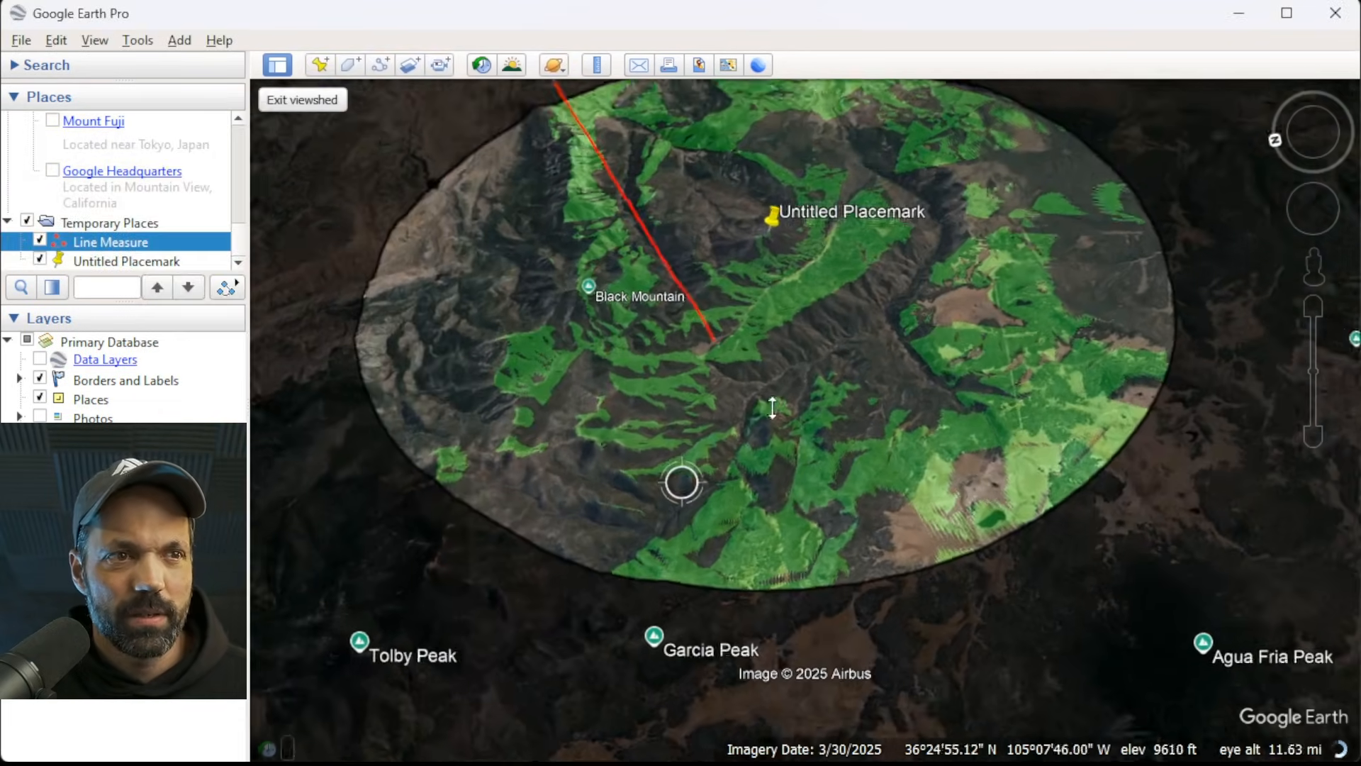
{"action": "right_click_drag", "start_coordinate": [773, 408], "coordinate": [793, 382]}
{"action": "right_click_drag", "start_coordinate": [799, 529], "coordinate": [843, 355]}
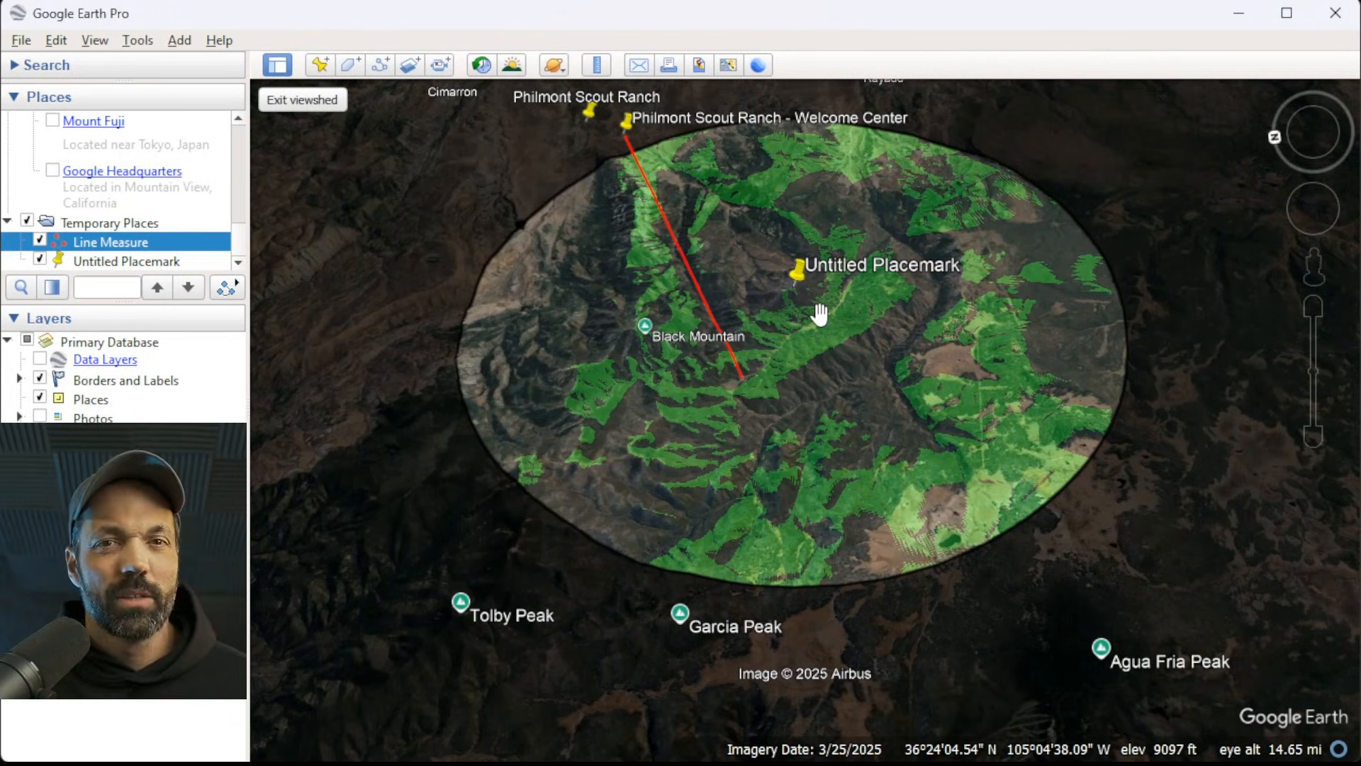
{"action": "scroll", "coordinate": [839, 251], "scroll_direction": "up", "scroll_amount": 3}
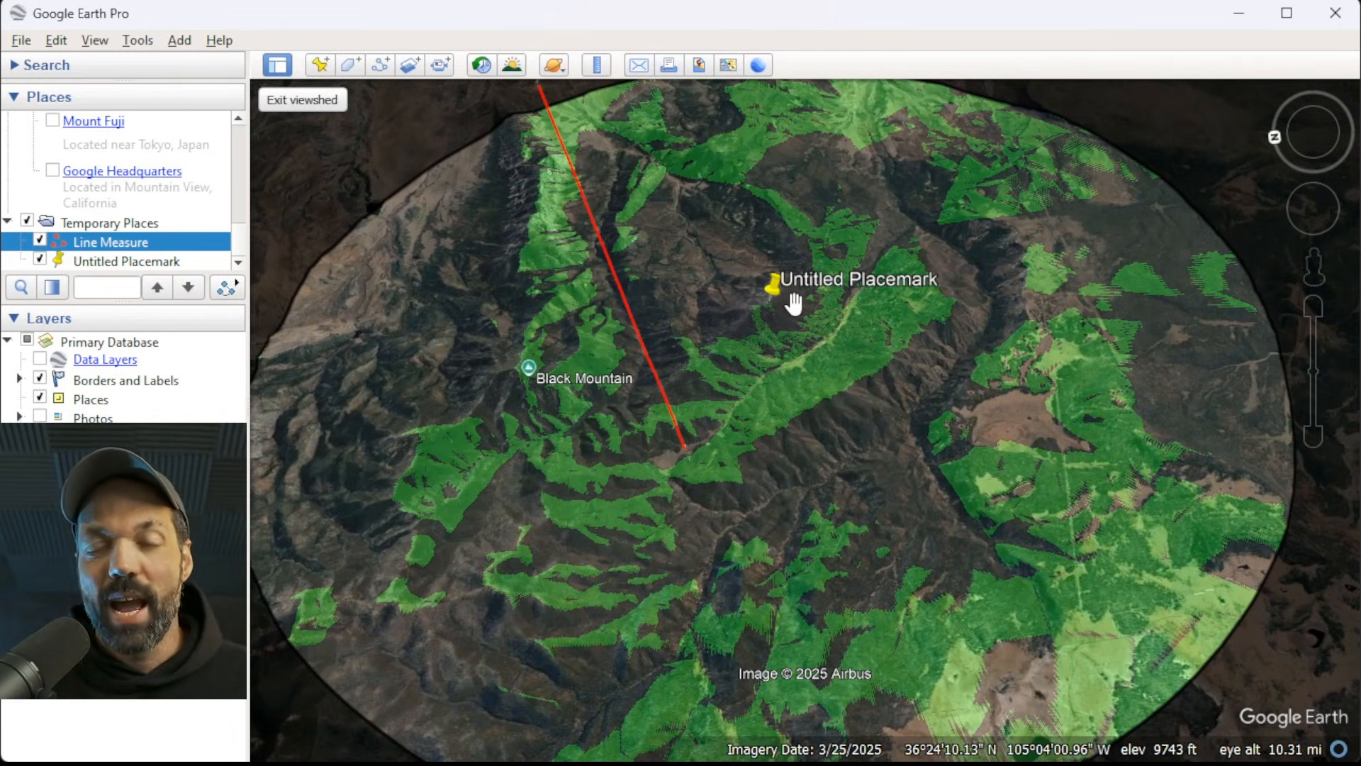
{"action": "scroll", "coordinate": [741, 343], "scroll_direction": "up", "scroll_amount": 3}
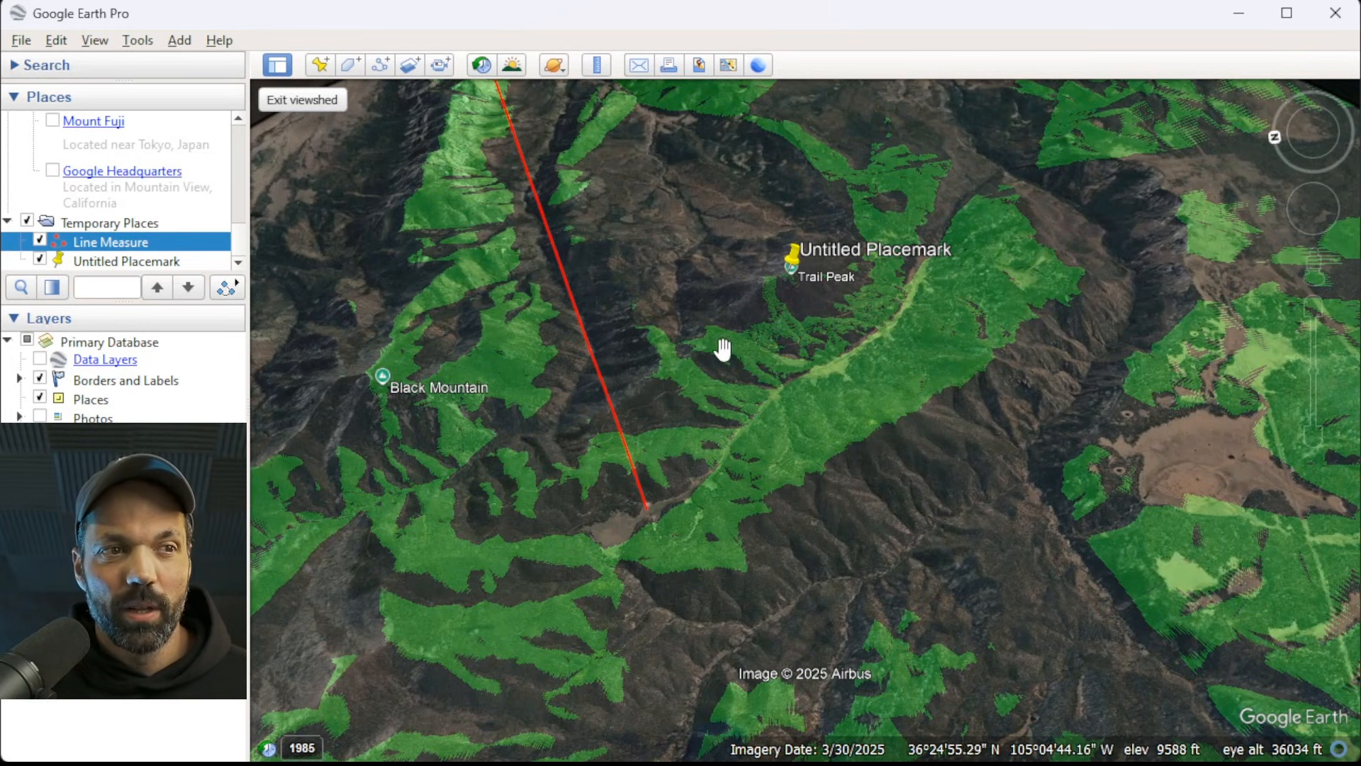
{"action": "scroll", "coordinate": [607, 549], "scroll_direction": "up", "scroll_amount": 3}
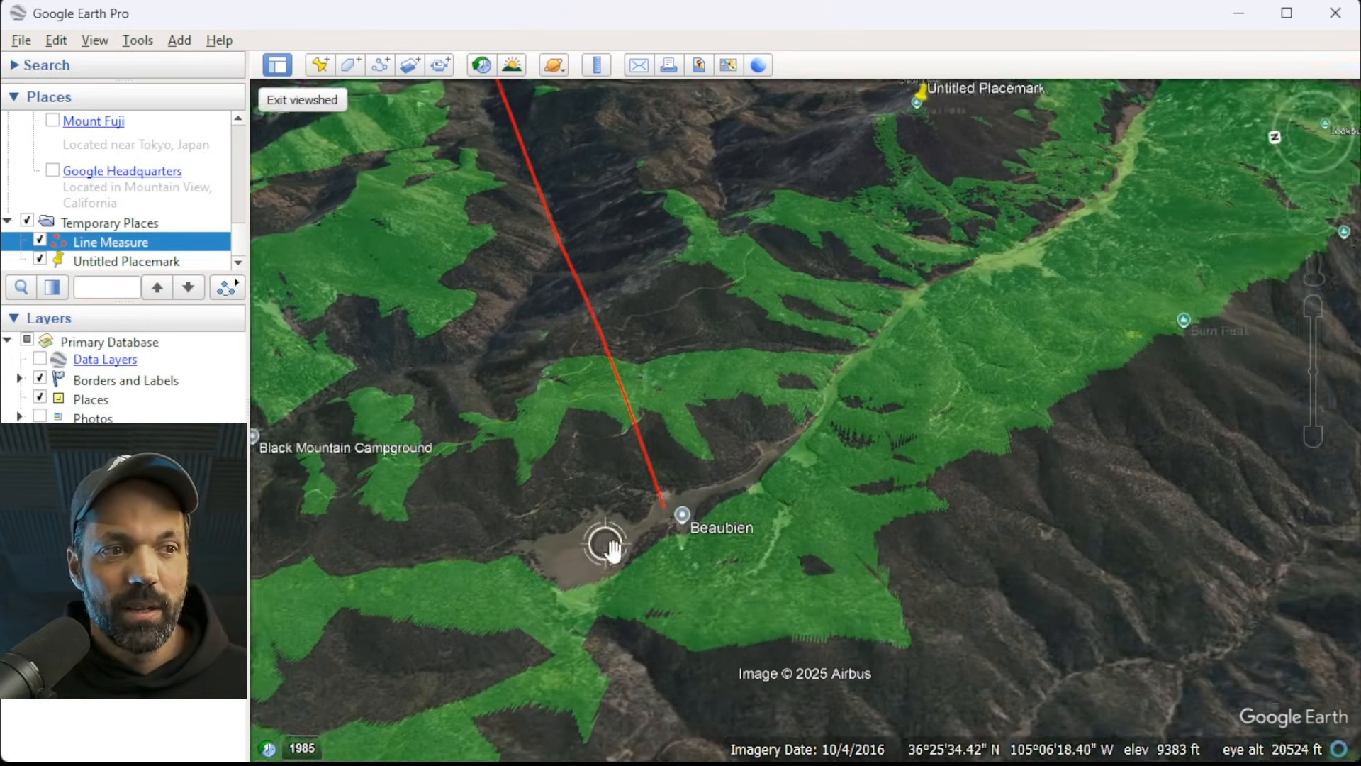
{"action": "scroll", "coordinate": [670, 528], "scroll_direction": "up", "scroll_amount": 2}
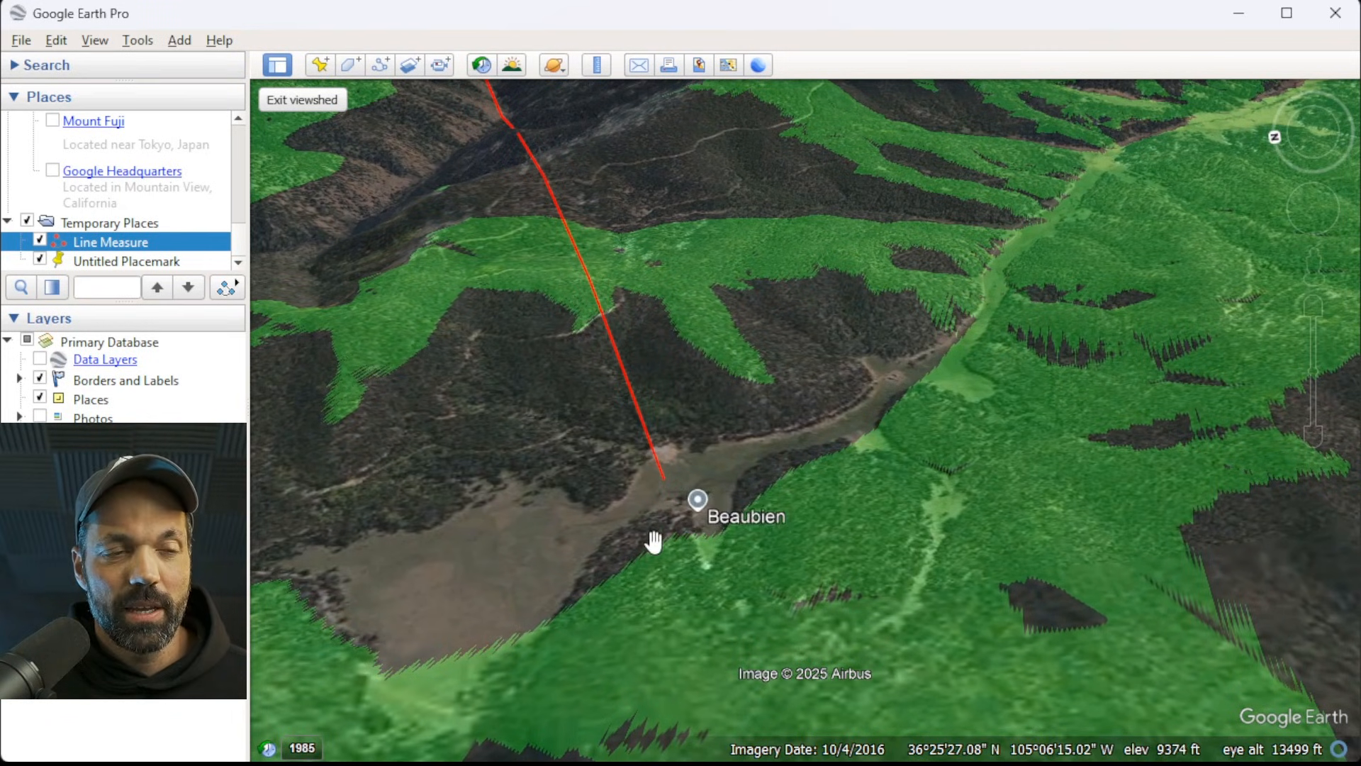
Inspect the viewshed coverage around Beaubien, along the valley below Trail Peak and across to Burn Peak, and exit the viewshed.
{"action": "left_click_drag", "start_coordinate": [654, 543], "coordinate": [747, 547]}
{"action": "middle_click_drag", "start_coordinate": [747, 546], "coordinate": [850, 579]}
{"action": "scroll", "coordinate": [851, 579], "scroll_direction": "down", "scroll_amount": 1}
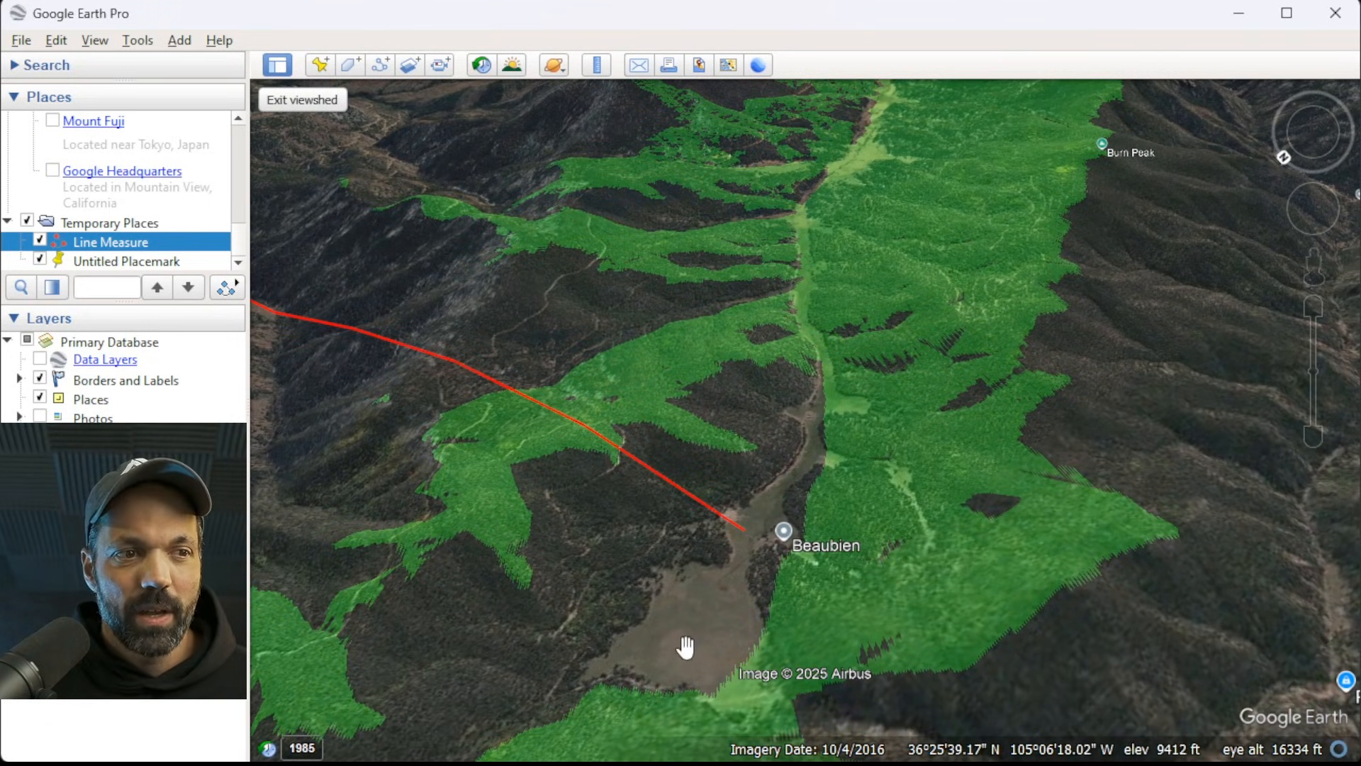
{"action": "scroll", "coordinate": [729, 623], "scroll_direction": "up", "scroll_amount": 3}
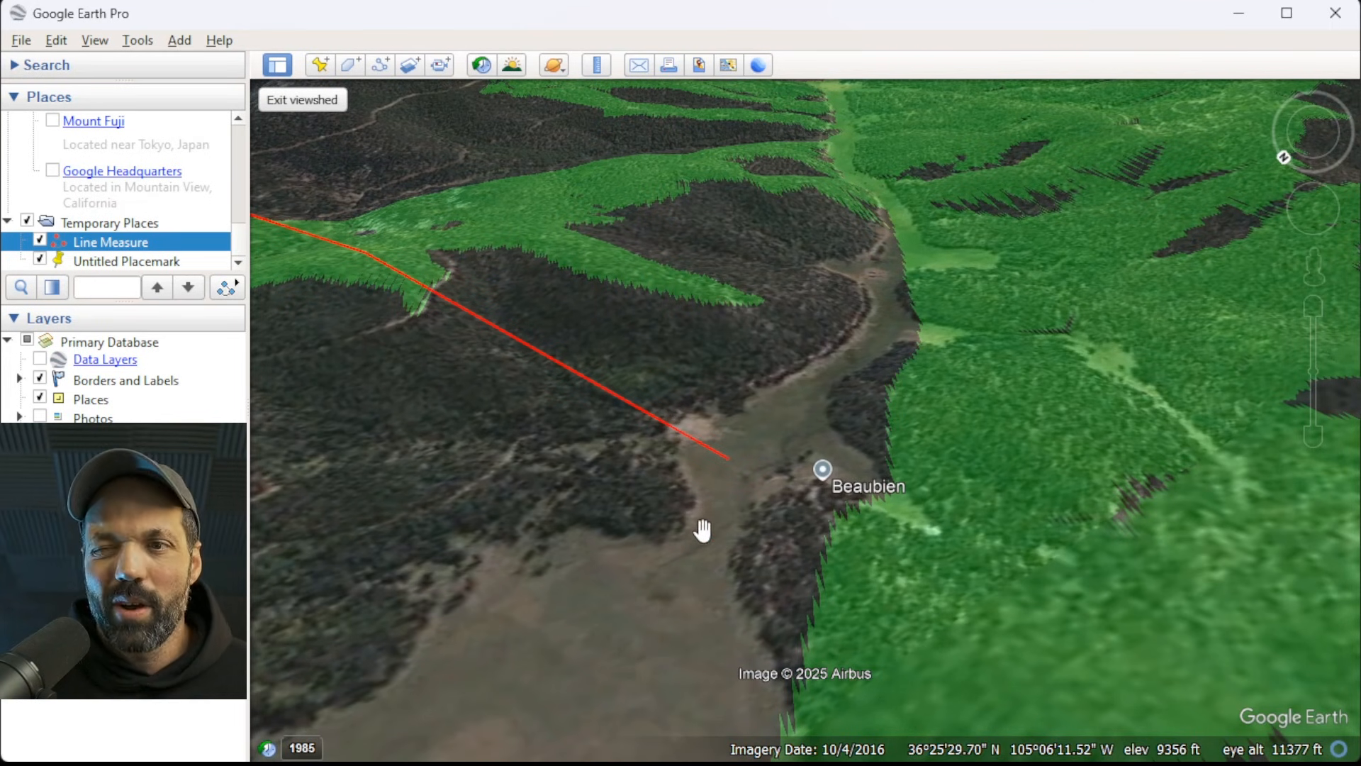
{"action": "scroll", "coordinate": [702, 529], "scroll_direction": "down", "scroll_amount": 3}
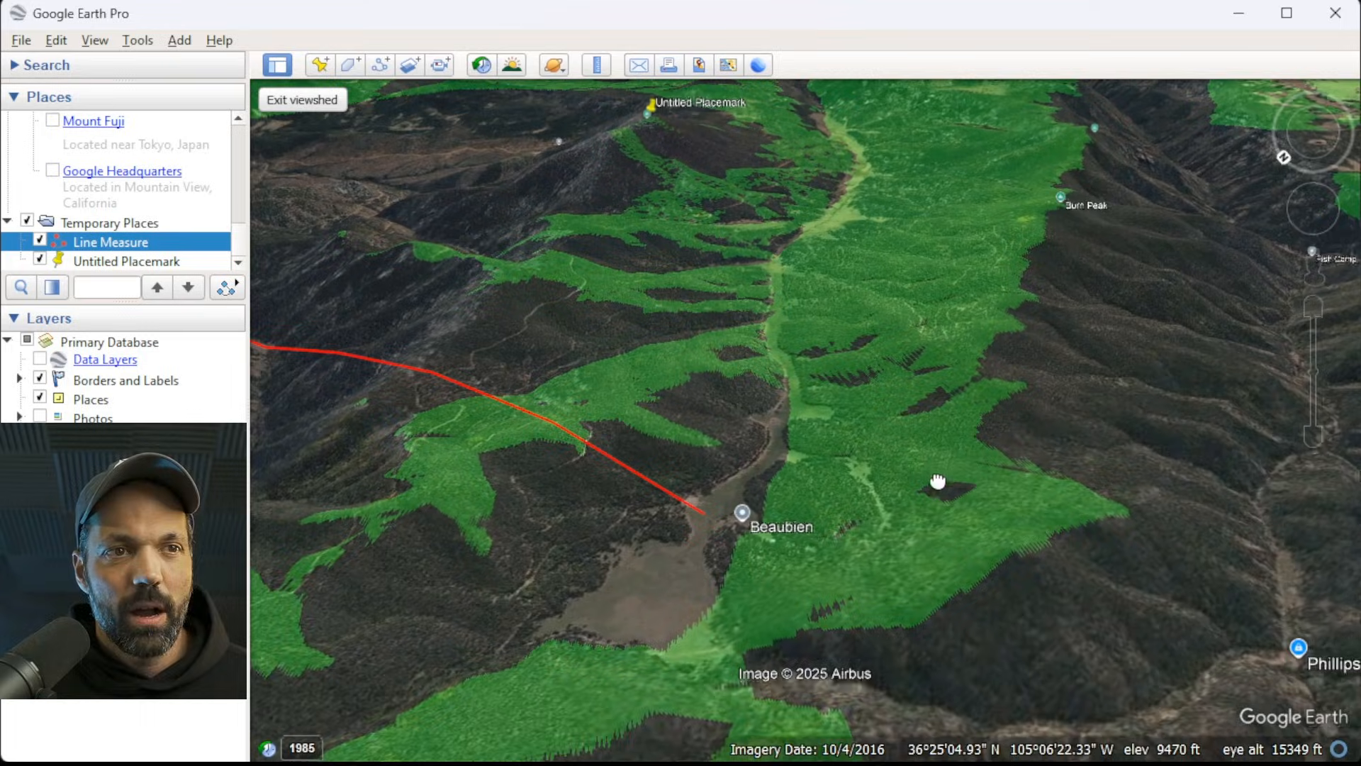
{"action": "left_click_drag", "start_coordinate": [938, 475], "coordinate": [935, 508]}
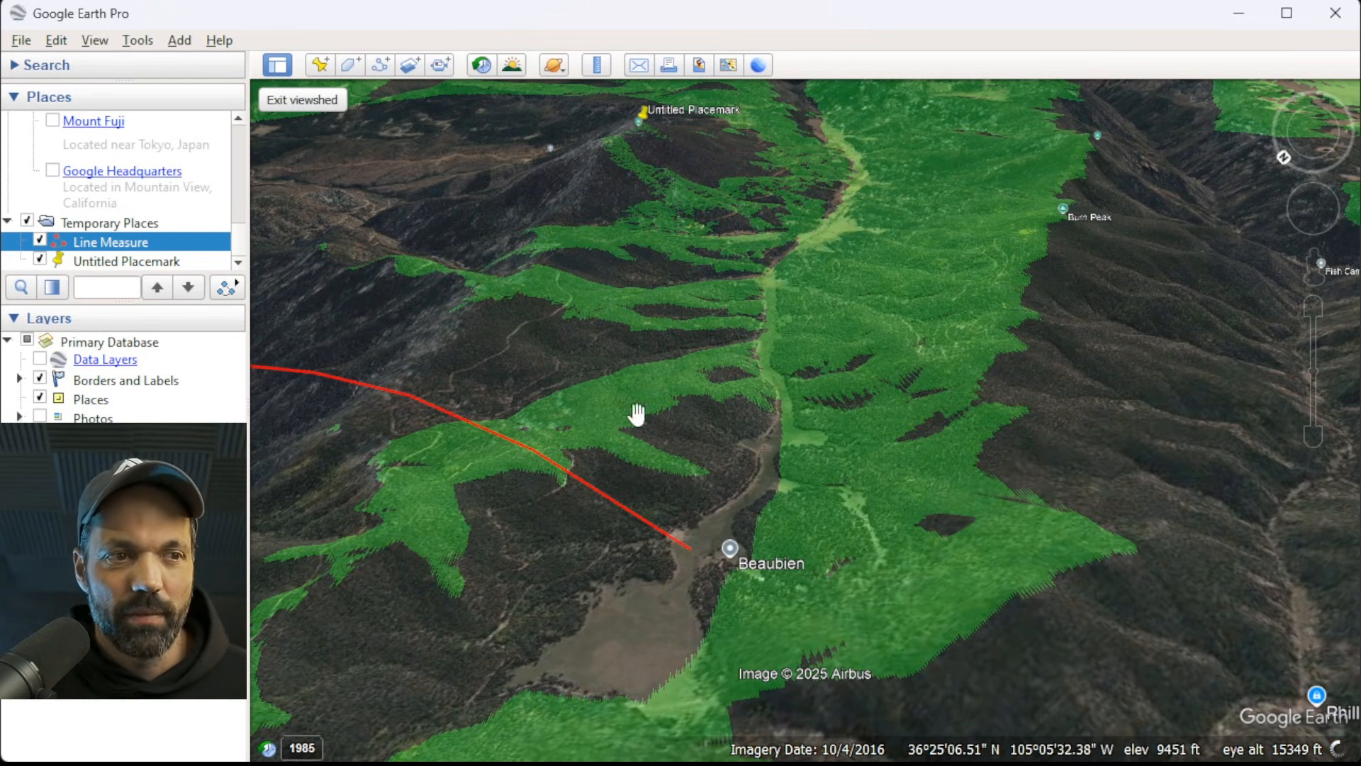
{"action": "scroll", "coordinate": [794, 672], "scroll_direction": "down", "scroll_amount": 2}
{"action": "scroll", "coordinate": [792, 670], "scroll_direction": "down", "scroll_amount": 2}
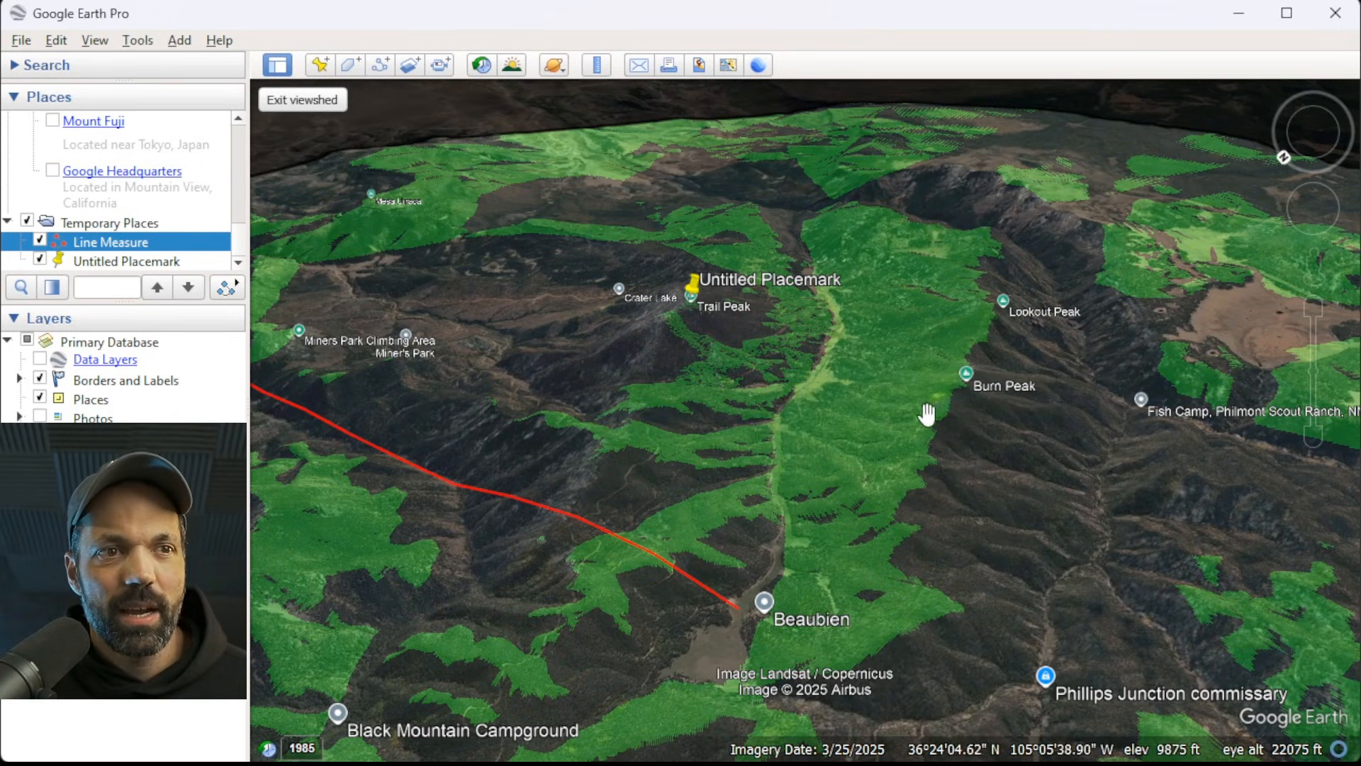
{"action": "scroll", "coordinate": [949, 313], "scroll_direction": "up", "scroll_amount": 1}
{"action": "scroll", "coordinate": [1005, 365], "scroll_direction": "up", "scroll_amount": 3}
{"action": "middle_click_drag", "start_coordinate": [1006, 420], "coordinate": [711, 495]}
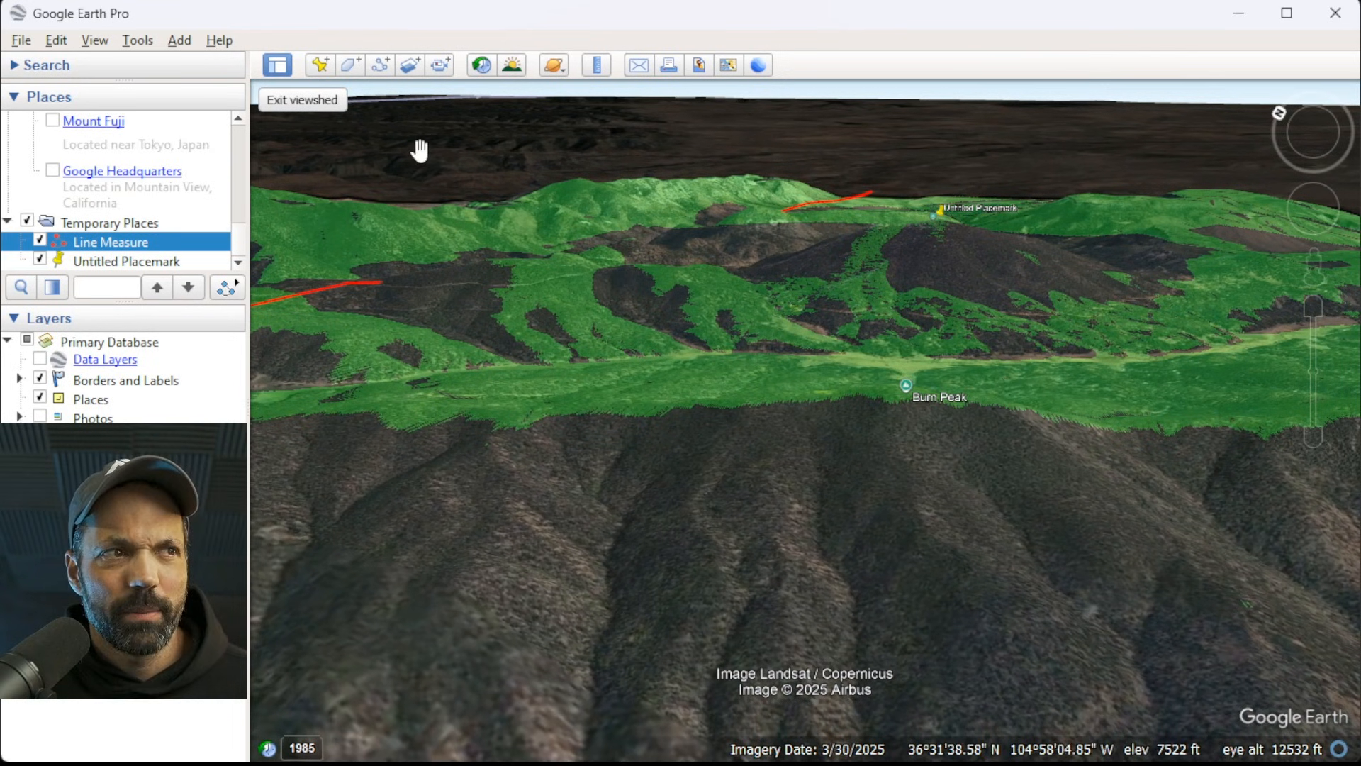
{"action": "left_click", "coordinate": [317, 100]}
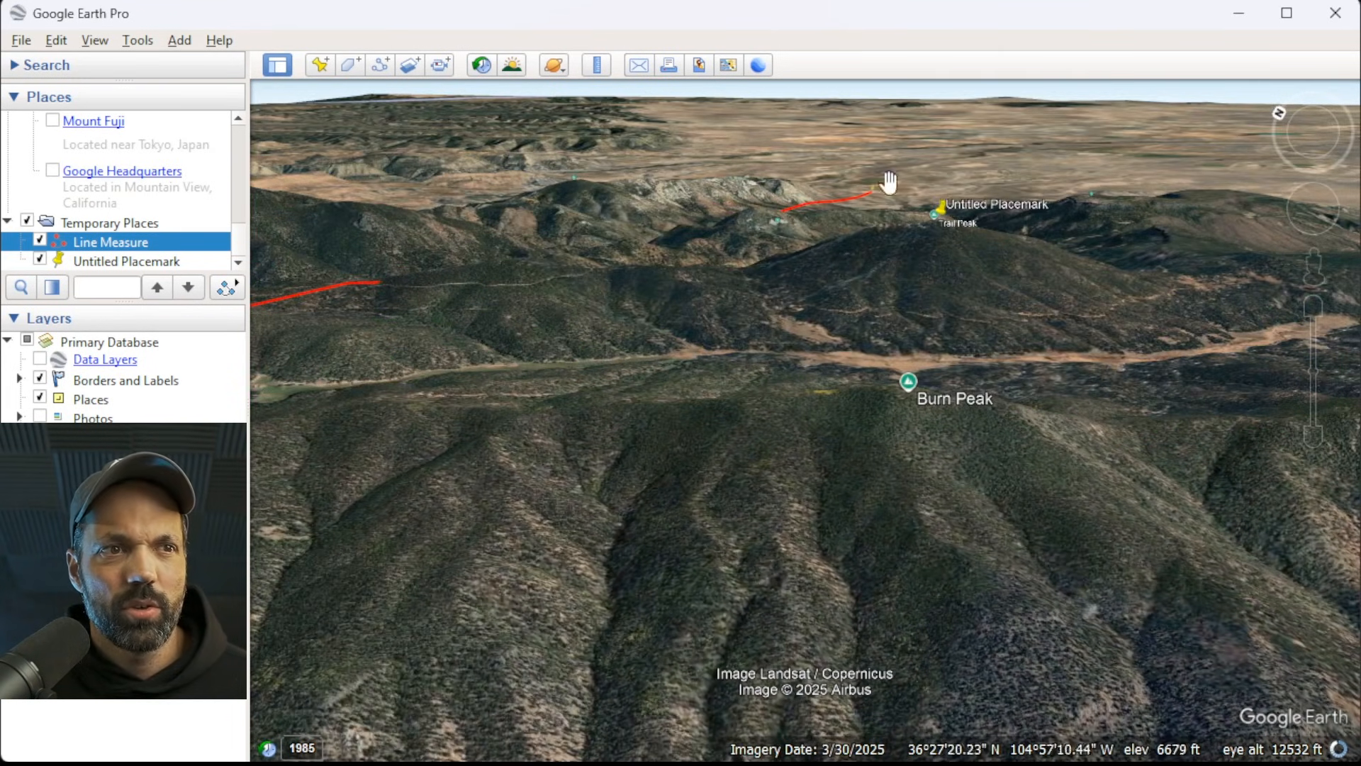
Examine the terrain along the red line toward the Welcome Center and around Trail Peak without the viewshed overlay.
{"action": "scroll", "coordinate": [865, 188], "scroll_direction": "up", "scroll_amount": 3}
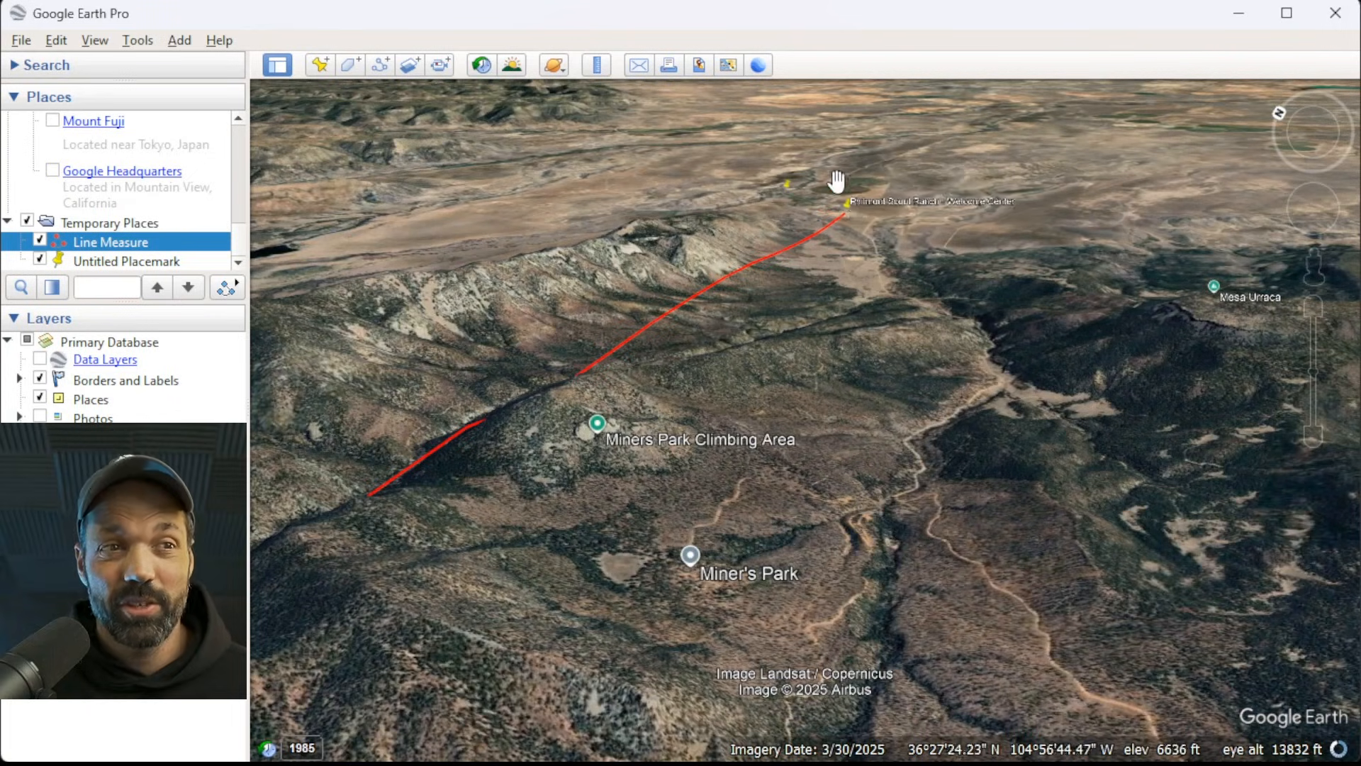
{"action": "middle_click_drag", "start_coordinate": [854, 205], "coordinate": [877, 416]}
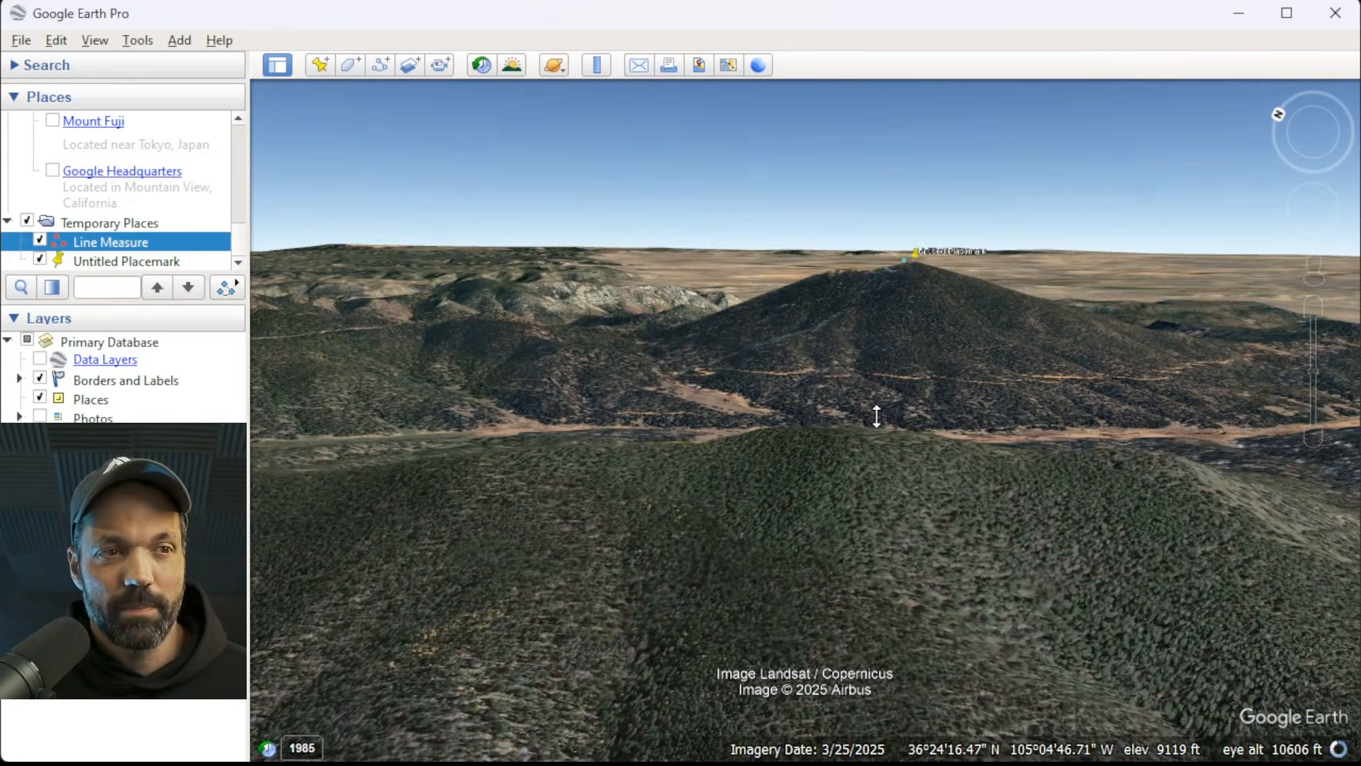
{"action": "middle_click_drag", "start_coordinate": [905, 281], "coordinate": [858, 277]}
{"action": "middle_click_drag", "start_coordinate": [914, 319], "coordinate": [780, 318]}
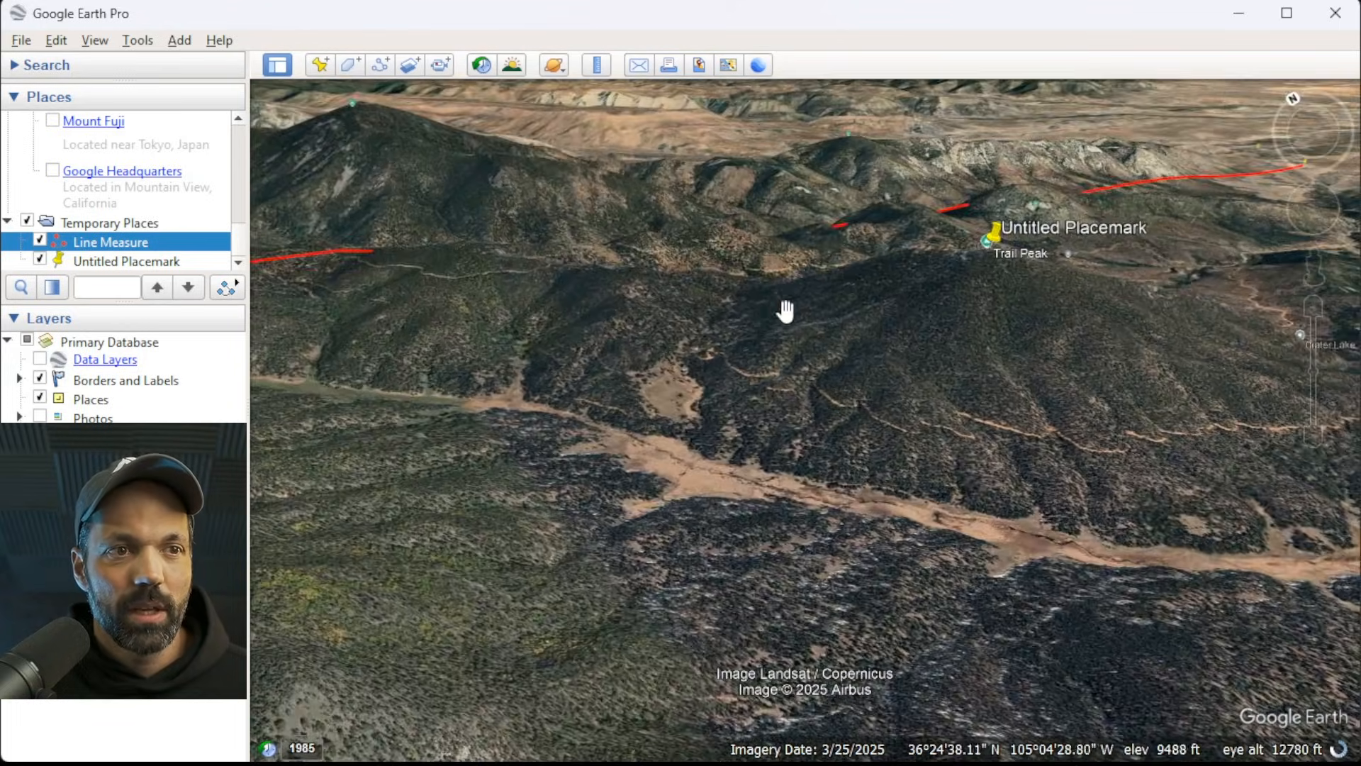
{"action": "scroll", "coordinate": [836, 200], "scroll_direction": "down", "scroll_amount": 3}
{"action": "scroll", "coordinate": [927, 387], "scroll_direction": "up", "scroll_amount": 3}
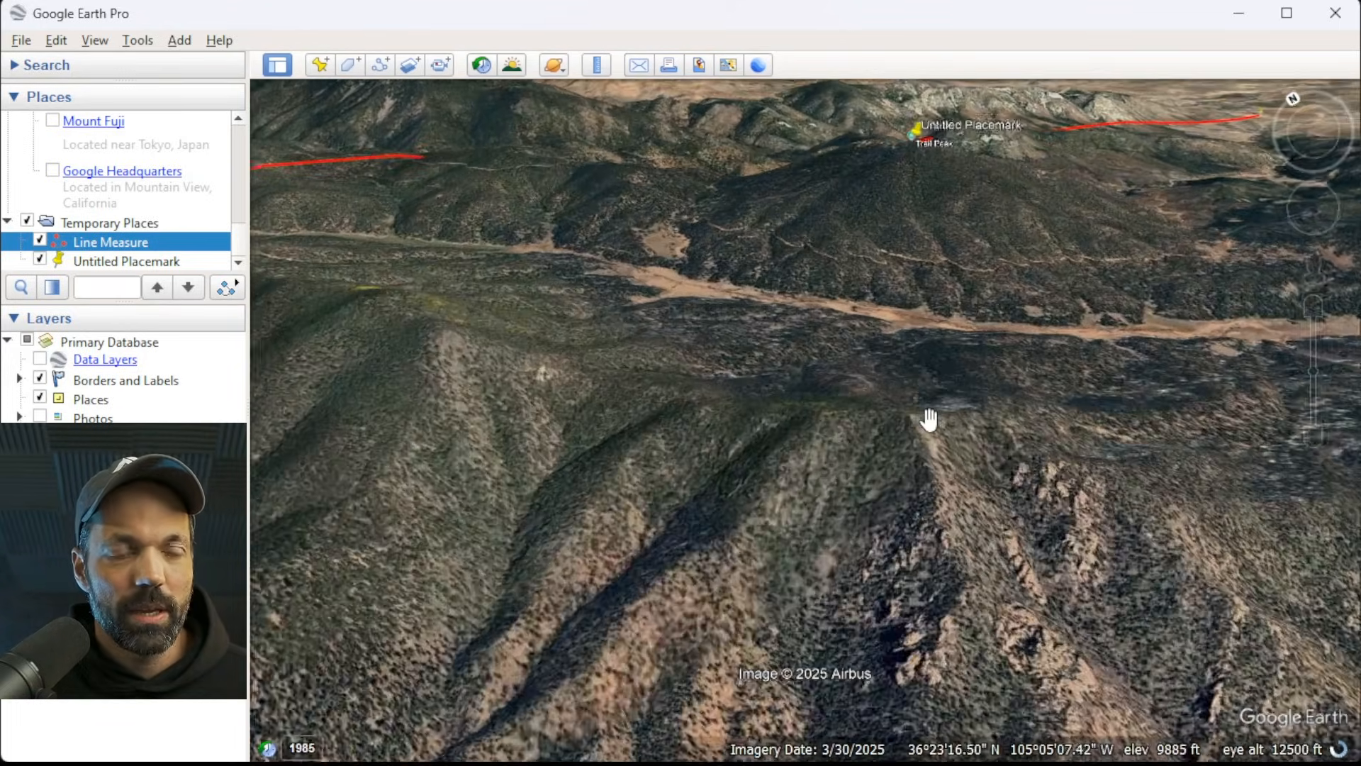
Explore the ridges south of Trail Peak past Lookout Meadow and inspect Rayado Peak up close as another candidate.
{"action": "middle_click_drag", "start_coordinate": [881, 449], "coordinate": [976, 539]}
{"action": "mouse_move", "coordinate": [872, 397]}
{"action": "middle_mouse_down"}
{"action": "mouse_move", "coordinate": [869, 419]}
{"action": "mouse_move", "coordinate": [883, 362]}
{"action": "mouse_move", "coordinate": [881, 556]}
{"action": "mouse_move", "coordinate": [879, 516]}
{"action": "middle_mouse_up"}
{"action": "middle_click_drag", "start_coordinate": [758, 497], "coordinate": [735, 526]}
{"action": "middle_click_drag", "start_coordinate": [1075, 473], "coordinate": [926, 518]}
{"action": "middle_click_drag", "start_coordinate": [1087, 507], "coordinate": [963, 498]}
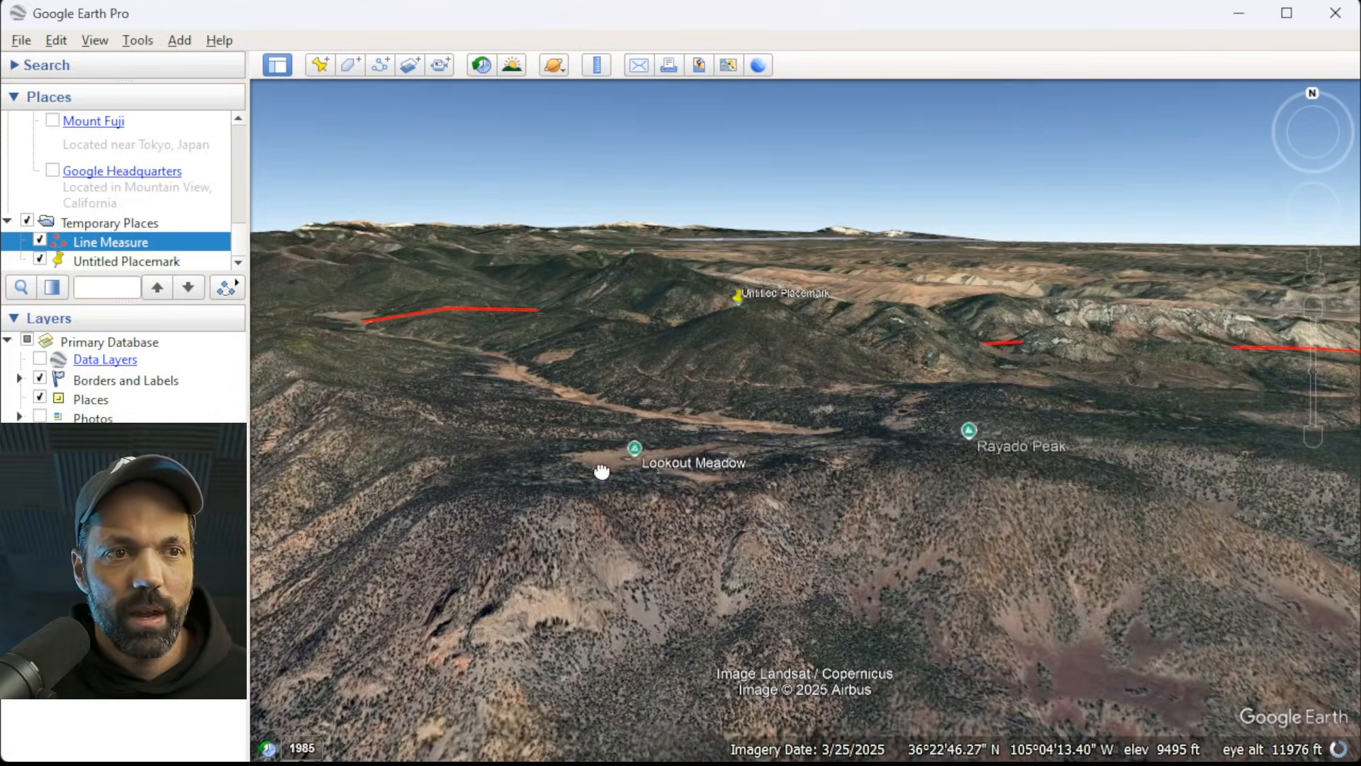
{"action": "middle_click_drag", "start_coordinate": [978, 453], "coordinate": [1135, 570]}
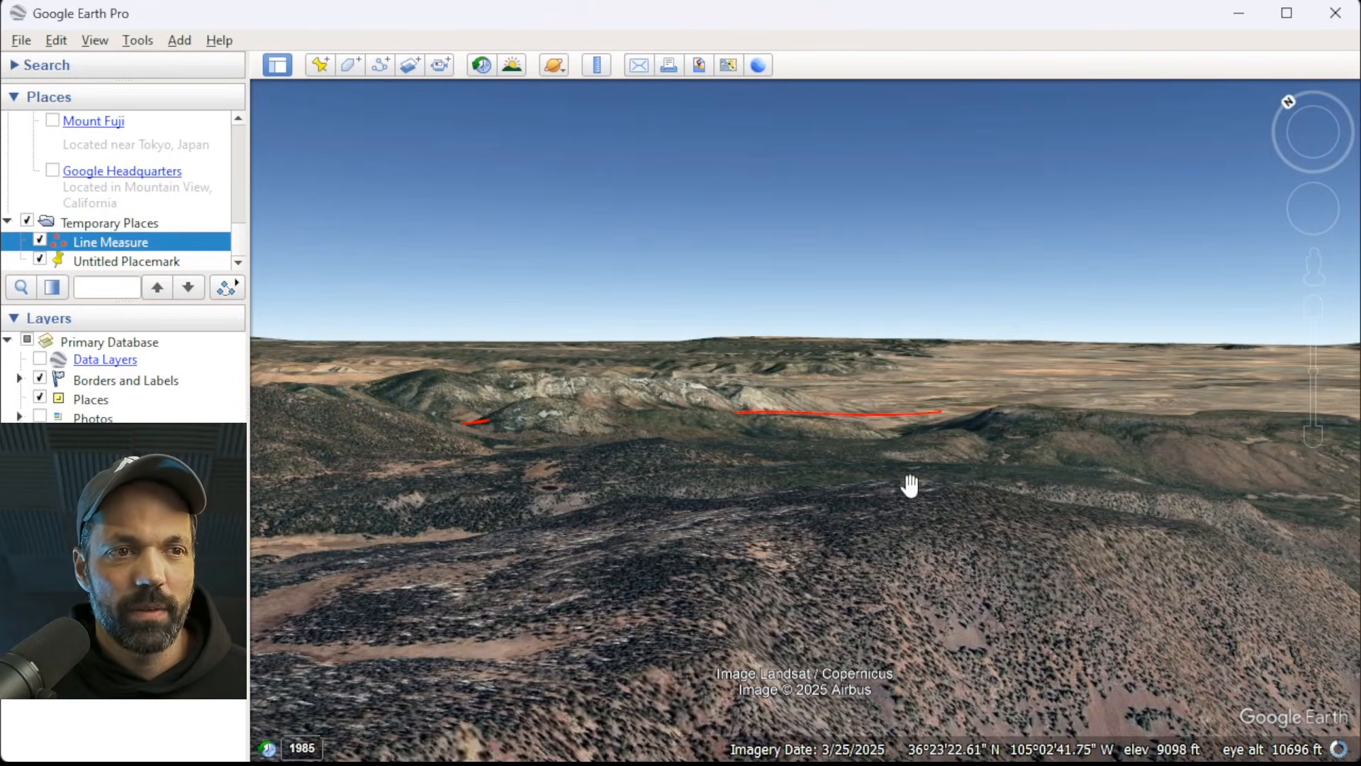
{"action": "scroll", "coordinate": [902, 488], "scroll_direction": "up", "scroll_amount": 5}
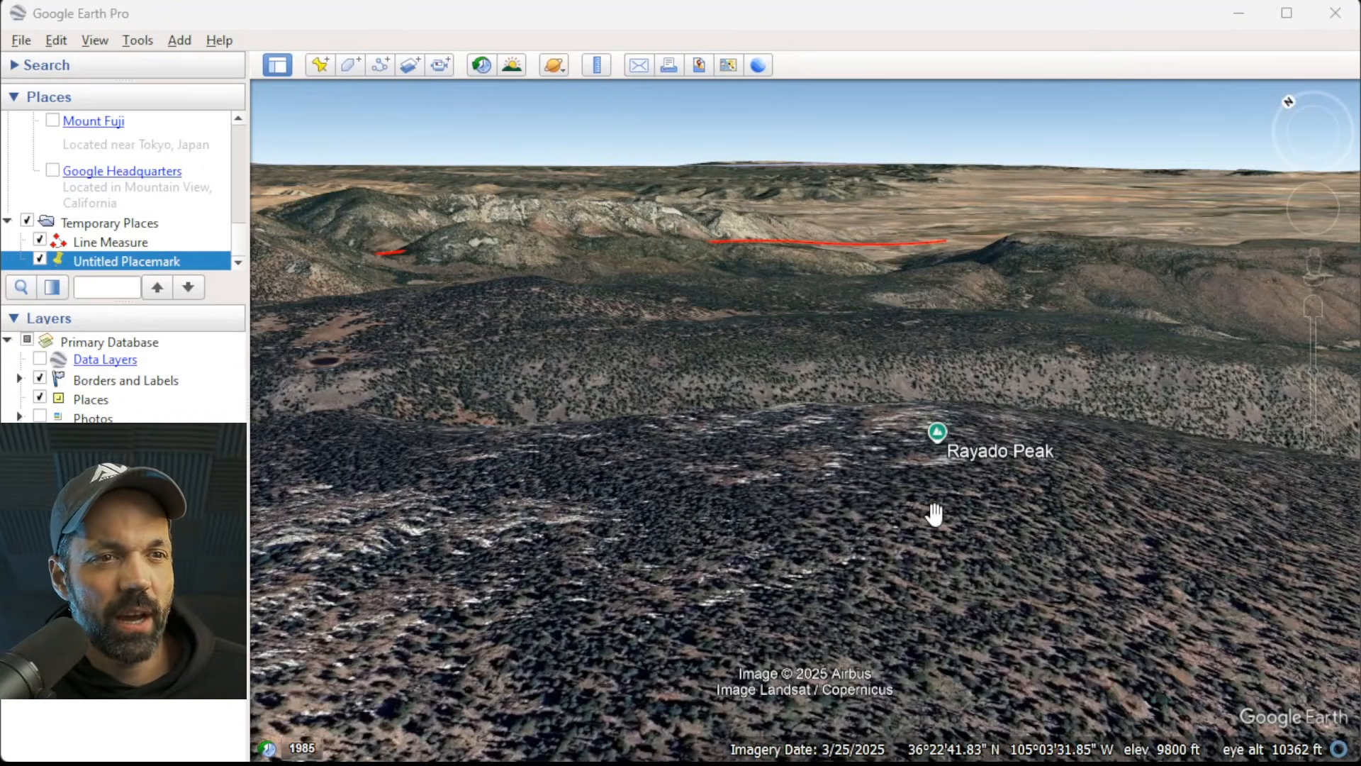
{"action": "scroll", "coordinate": [936, 509], "scroll_direction": "down", "scroll_amount": 2}
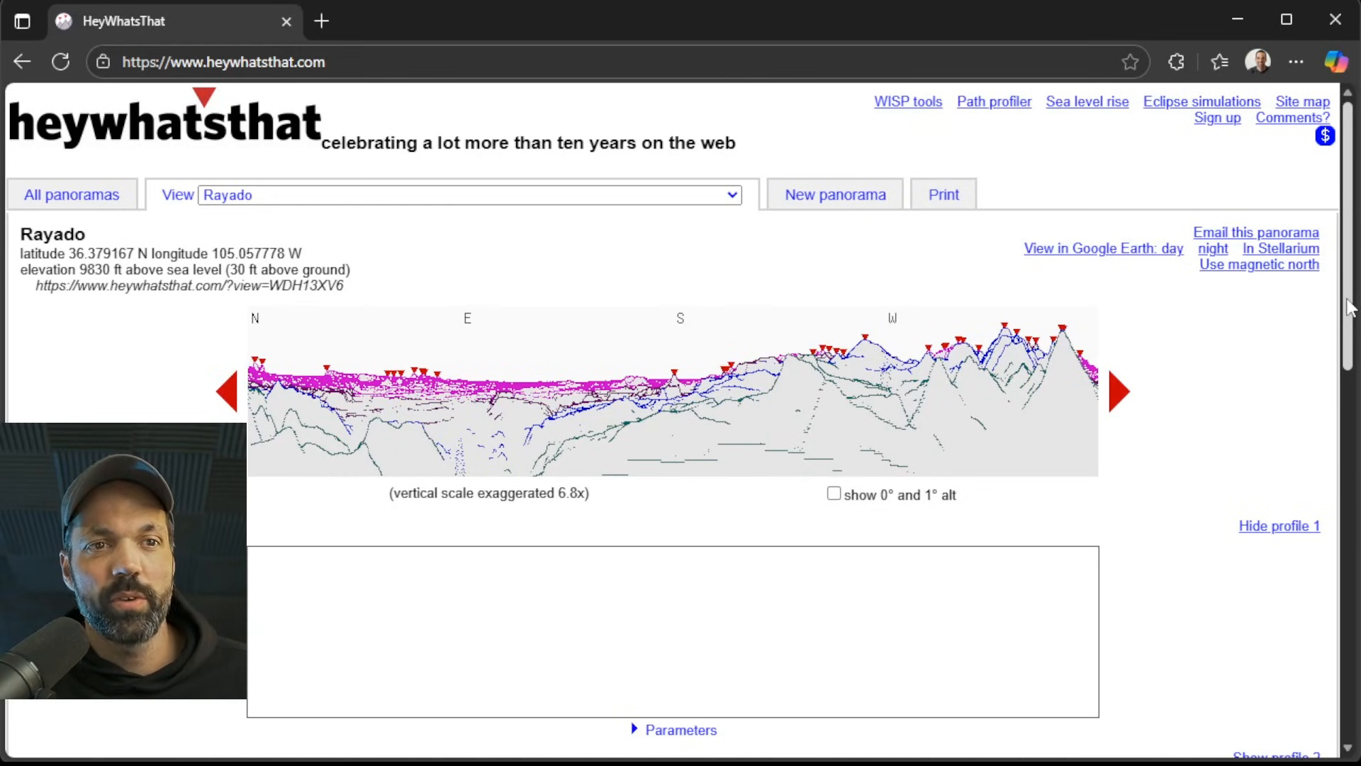
Switch to HeyWhatsThat and examine the Rayado panorama's visibility cloak map, both around Rayado Peak and across the wider region.
{"action": "left_click_drag", "start_coordinate": [1351, 309], "coordinate": [1357, 581]}
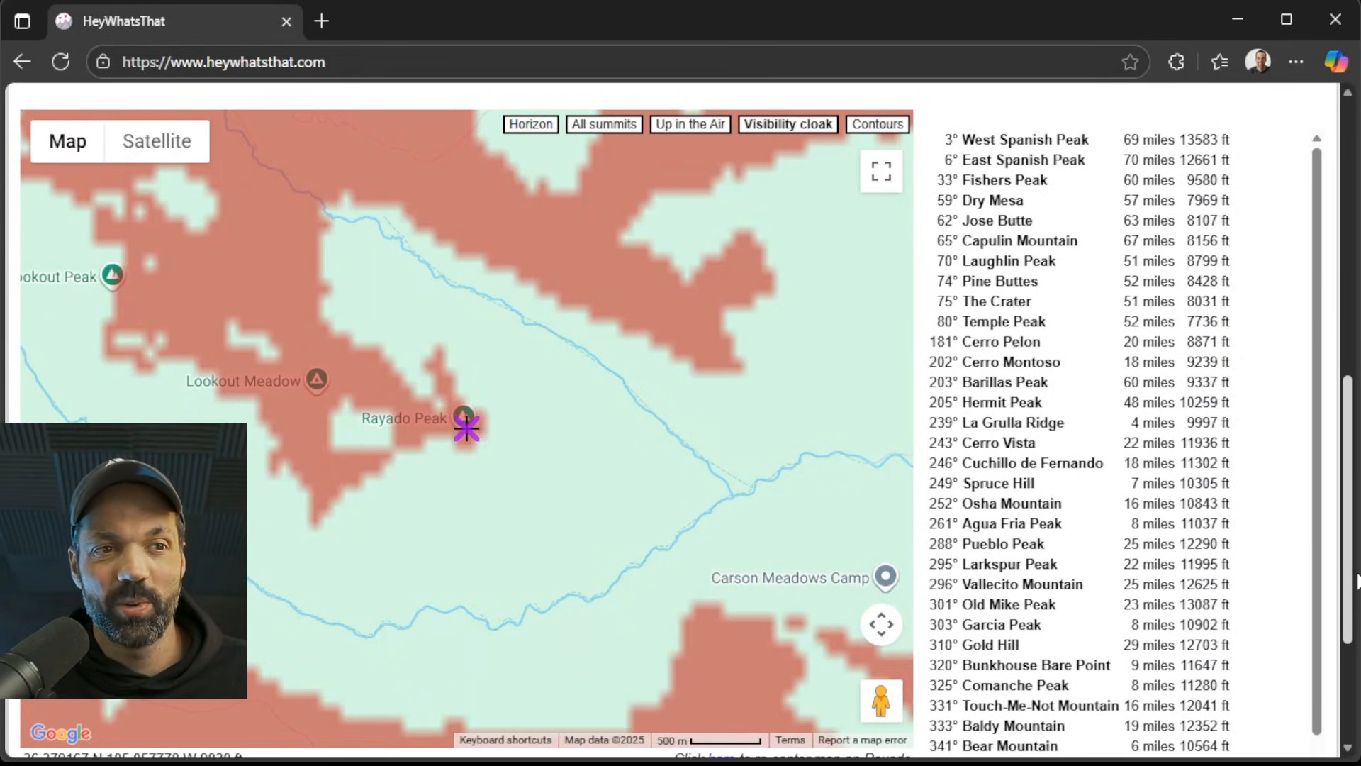
{"action": "left_click_drag", "start_coordinate": [1358, 574], "coordinate": [1357, 575]}
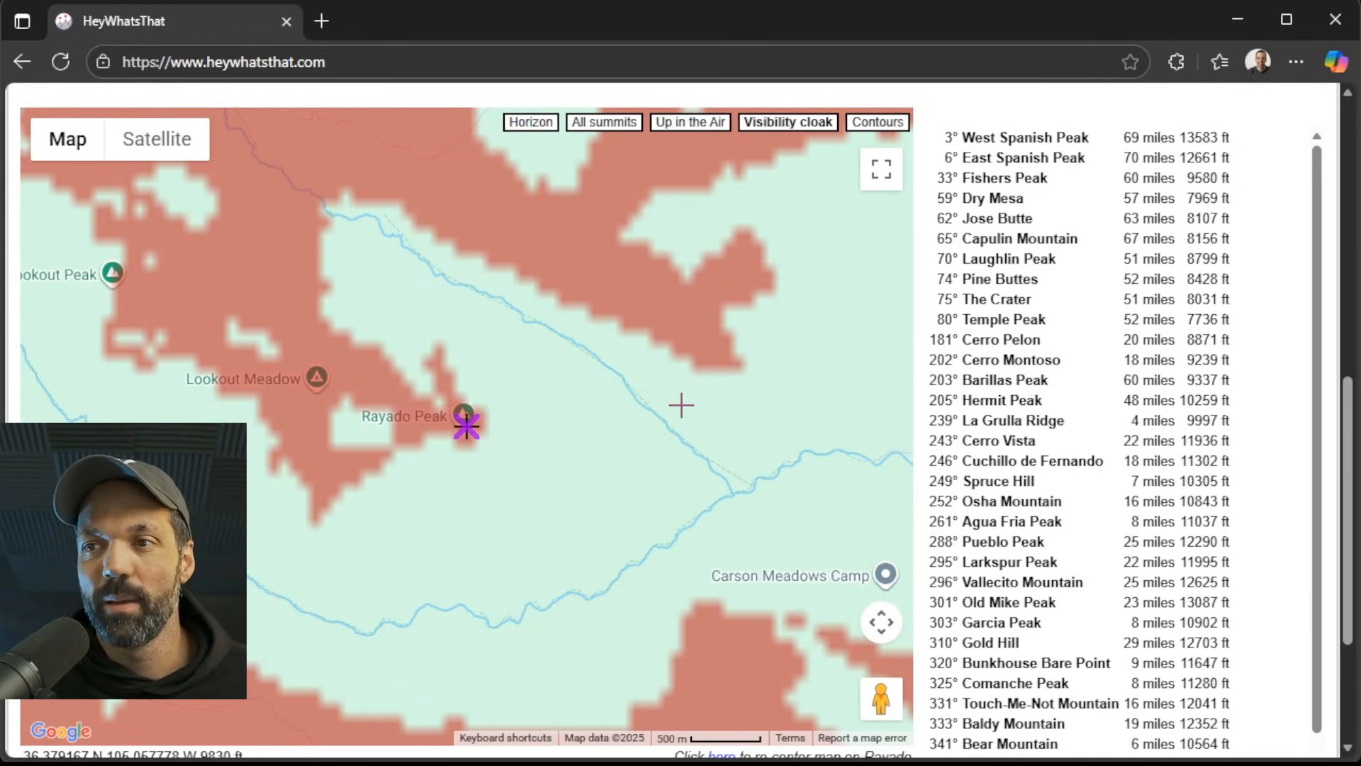
{"action": "scroll", "coordinate": [678, 404], "scroll_direction": "down", "scroll_amount": 4}
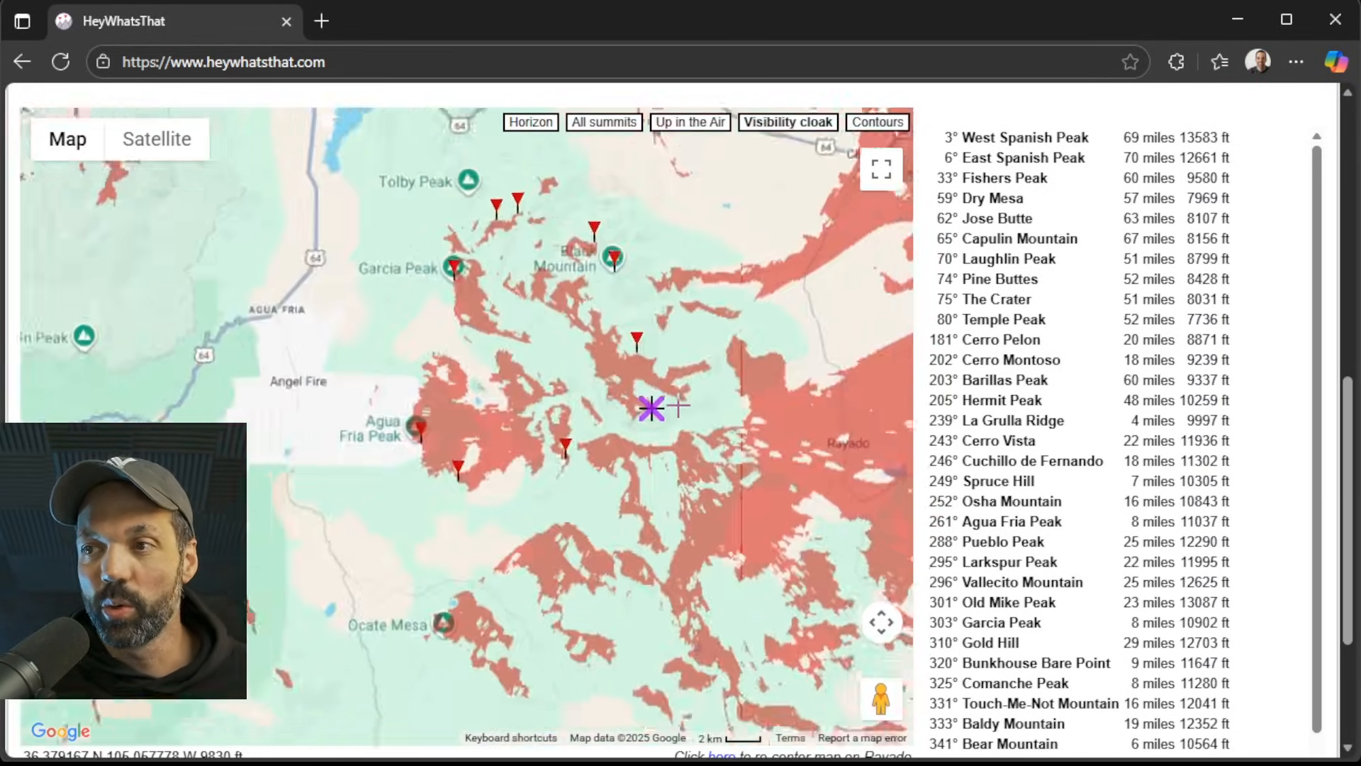
{"action": "scroll", "coordinate": [641, 438], "scroll_direction": "down", "scroll_amount": 1}
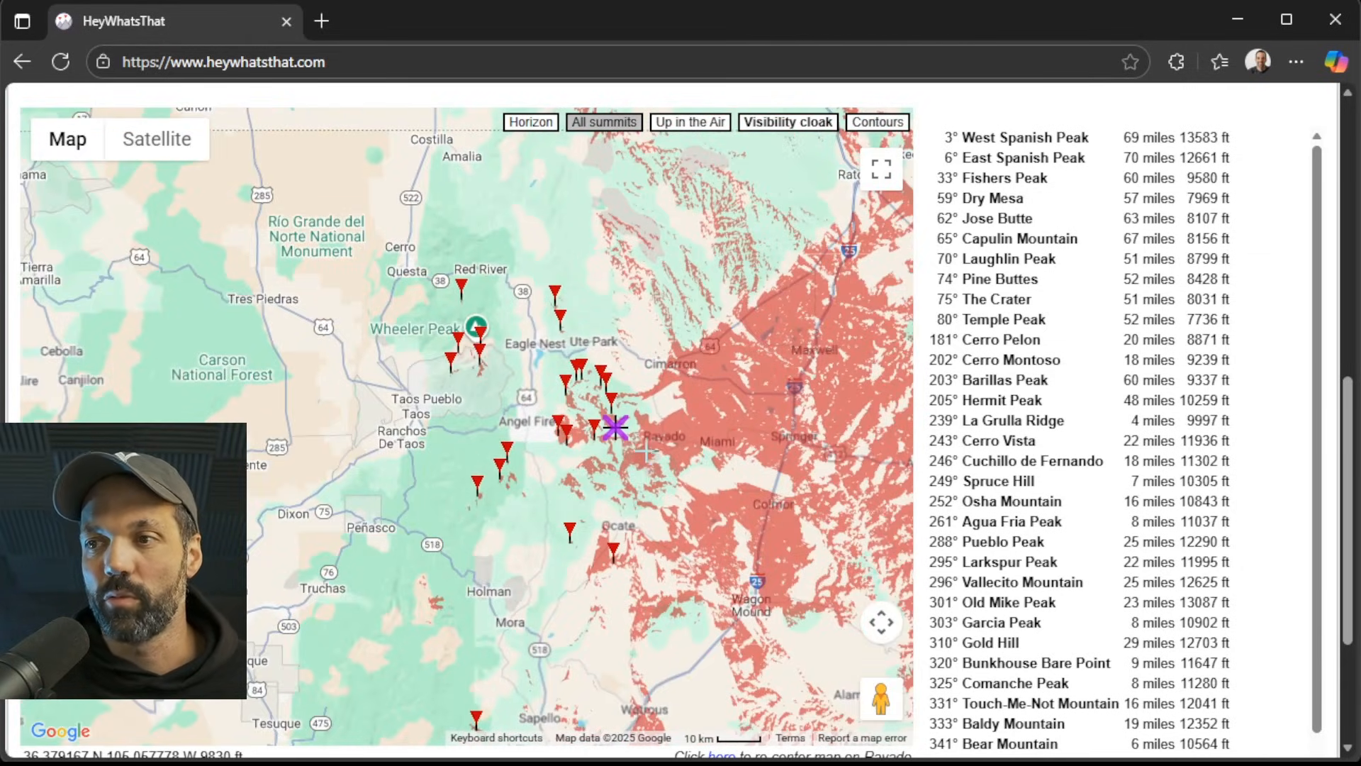
{"action": "scroll", "coordinate": [645, 450], "scroll_direction": "down", "scroll_amount": 1}
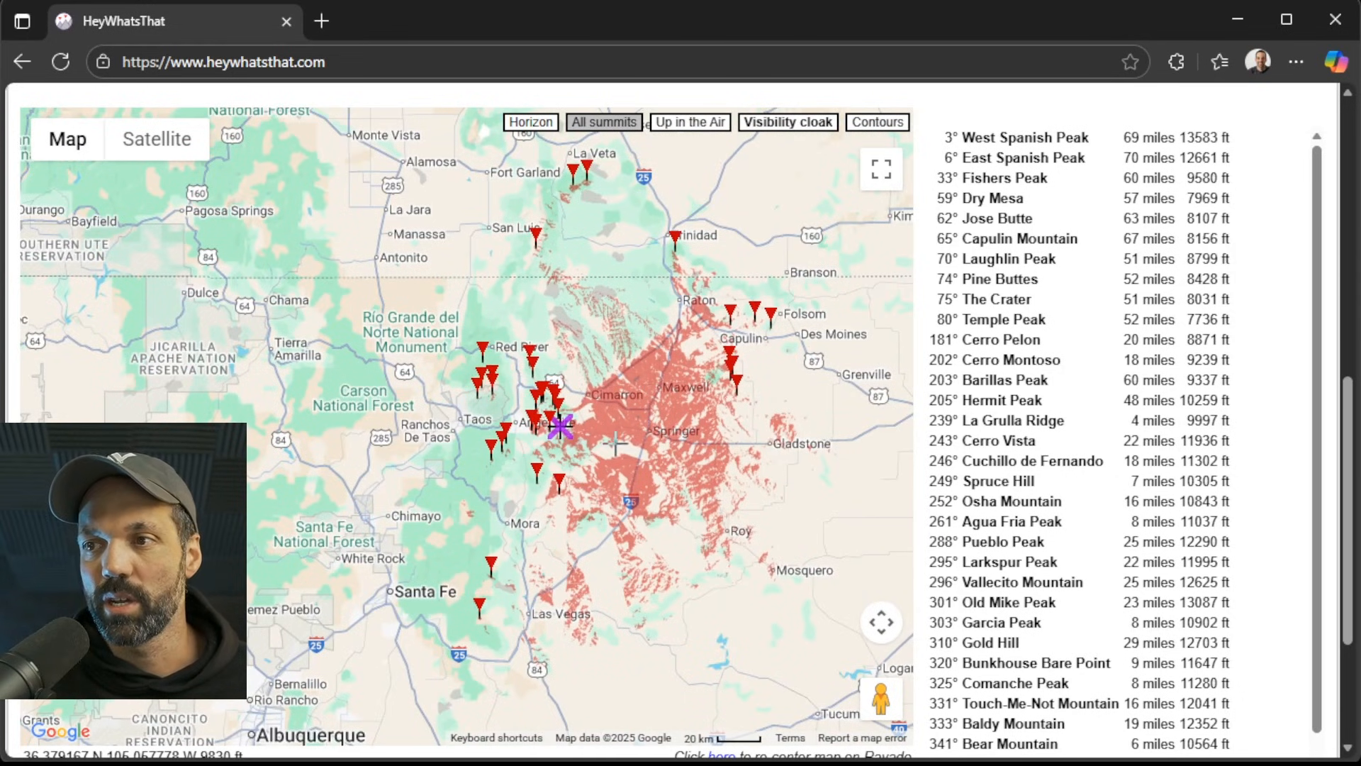
{"action": "scroll", "coordinate": [616, 443], "scroll_direction": "up", "scroll_amount": 1}
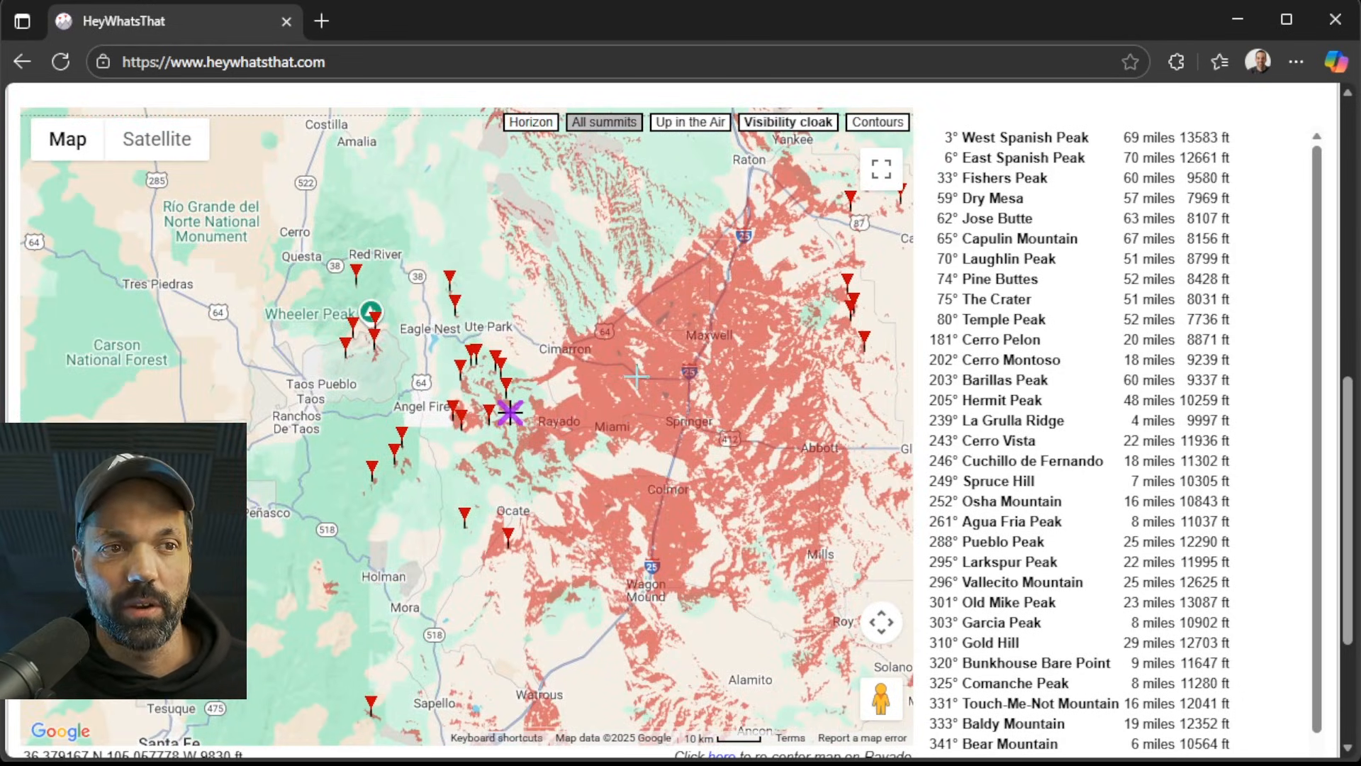
{"action": "scroll", "coordinate": [861, 424], "scroll_direction": "up", "scroll_amount": 10}
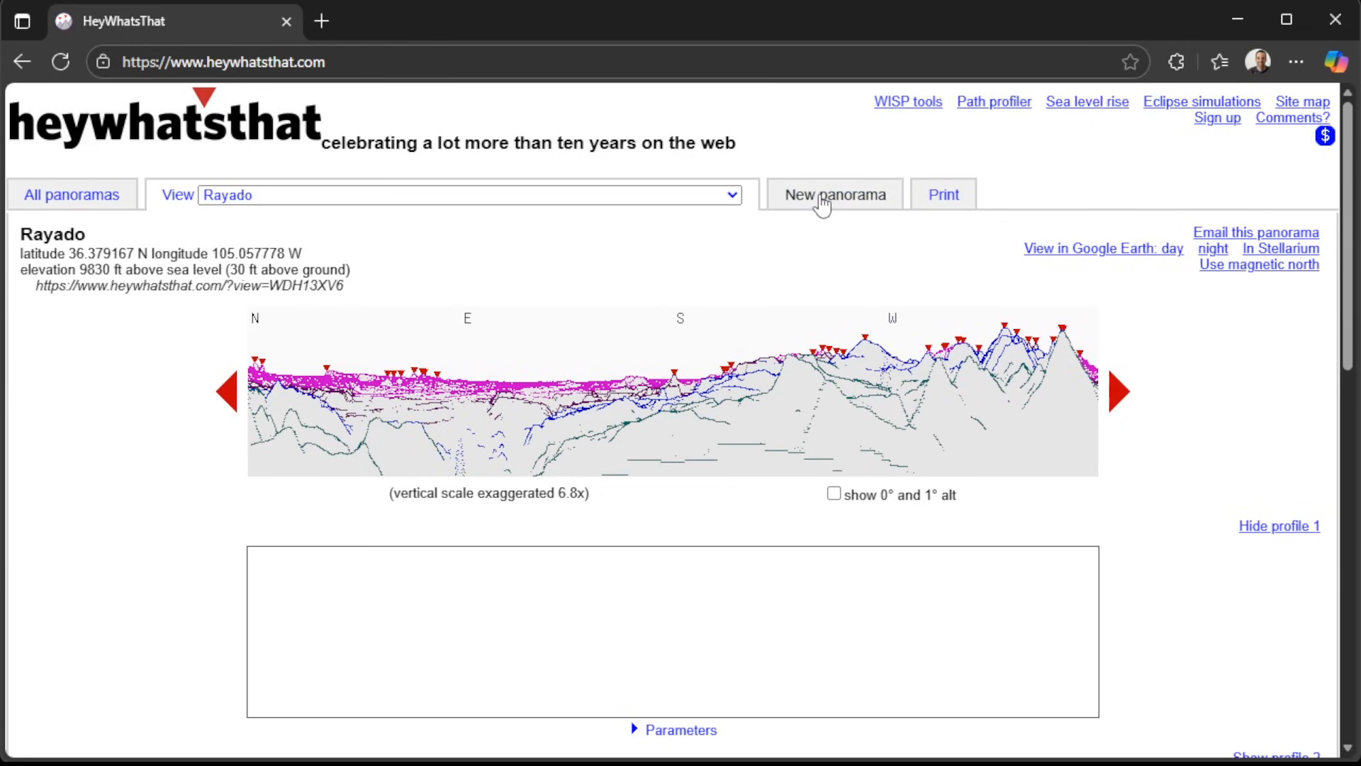
Start a new panorama request in HeyWhatsThat and bring its location entry fields into view.
{"action": "left_click", "coordinate": [822, 205]}
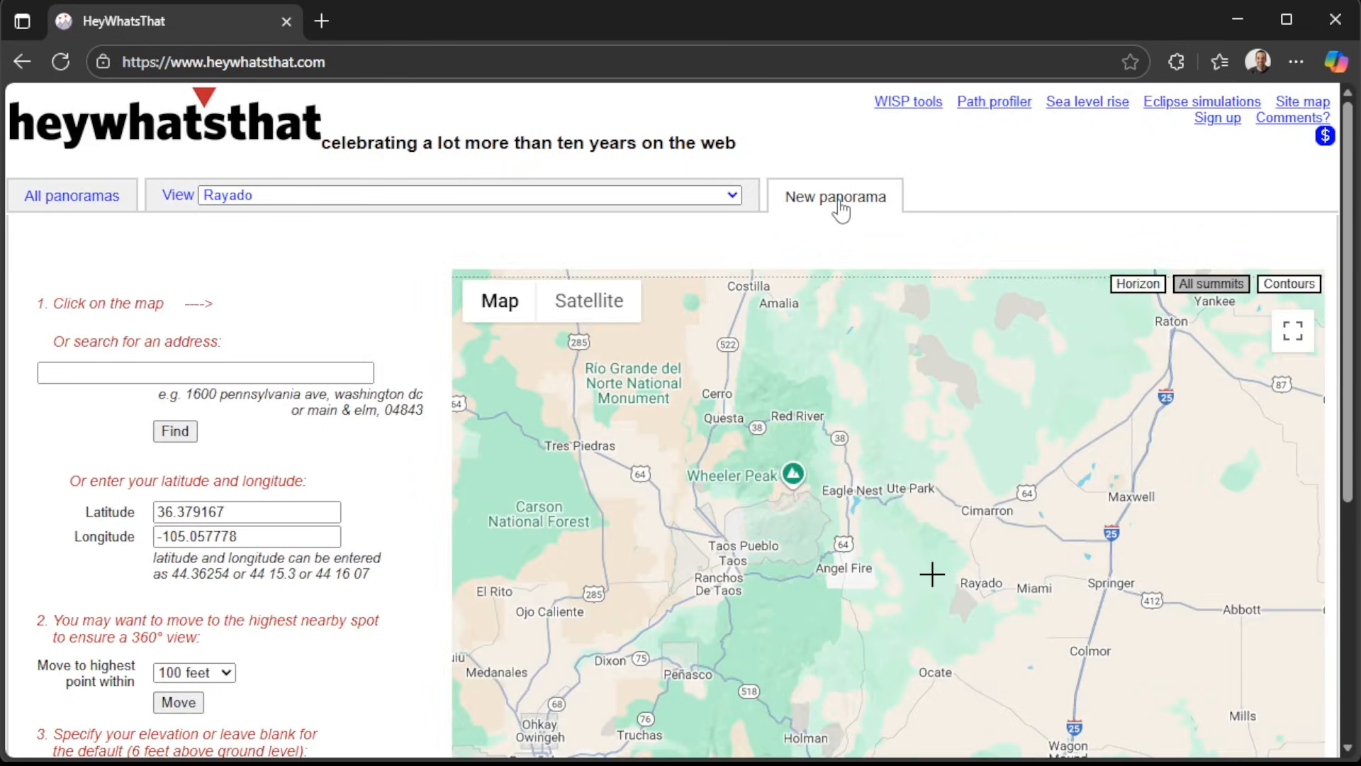
{"action": "scroll", "coordinate": [397, 260], "scroll_direction": "down", "scroll_amount": 3}
{"action": "left_click", "coordinate": [243, 193]}
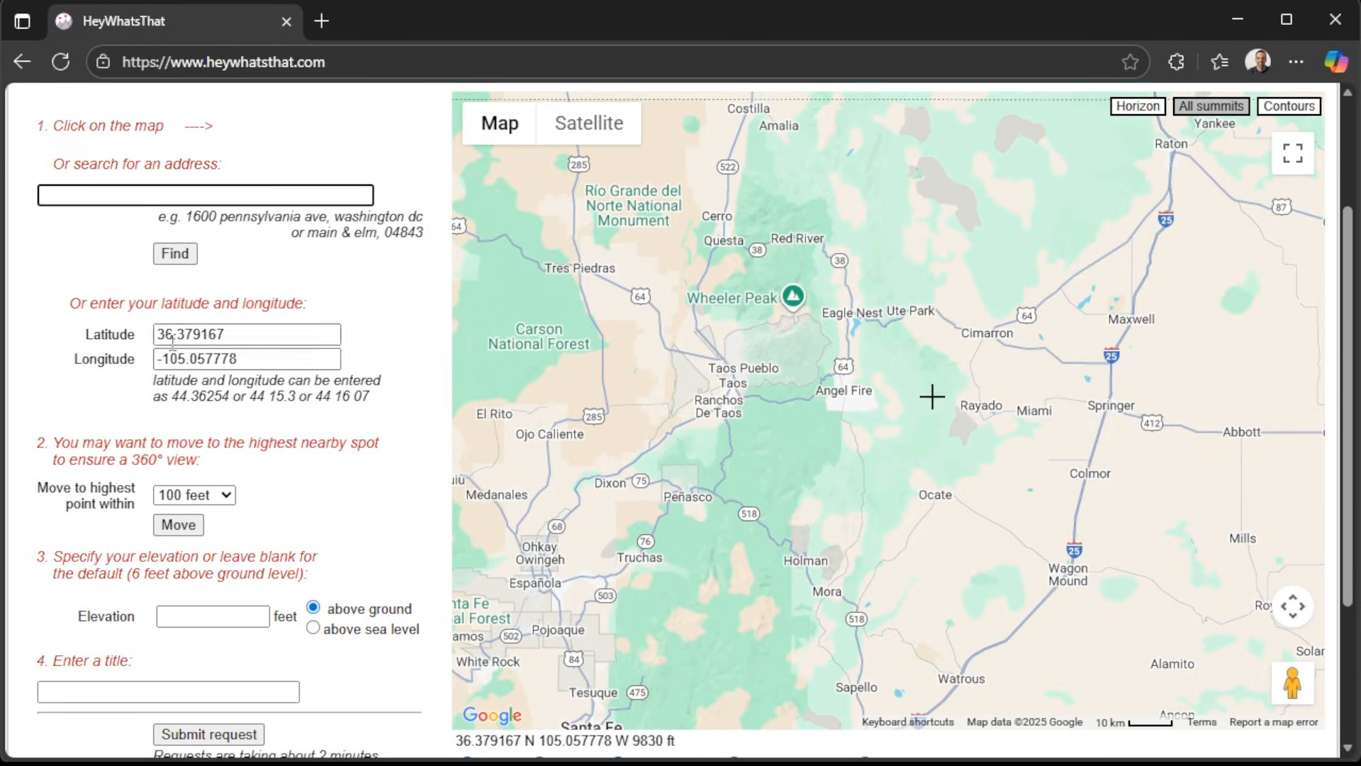
Try to pick the panorama location directly on the map, at about 36.333467, -105.074228, south of Rayado Peak.
{"action": "left_click", "coordinate": [925, 419]}
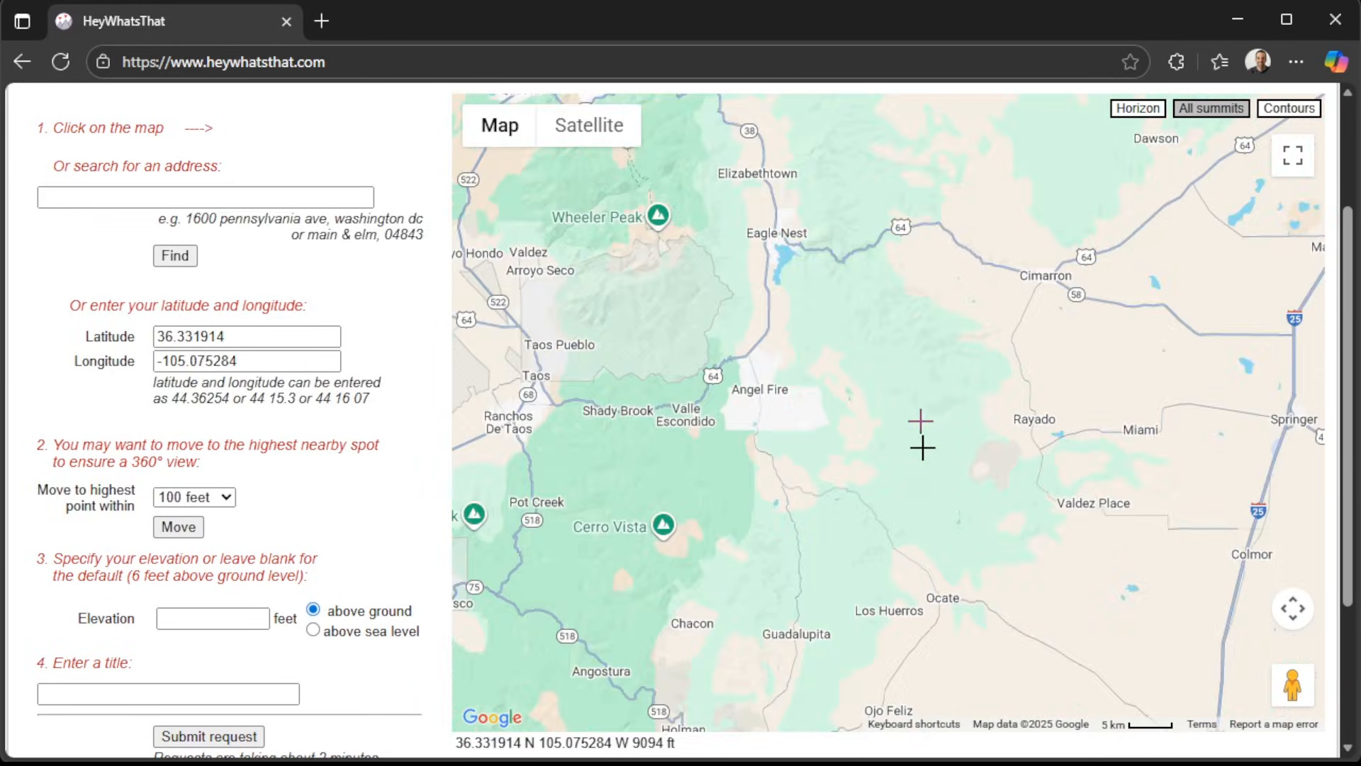
{"action": "scroll", "coordinate": [922, 447], "scroll_direction": "down", "scroll_amount": 5}
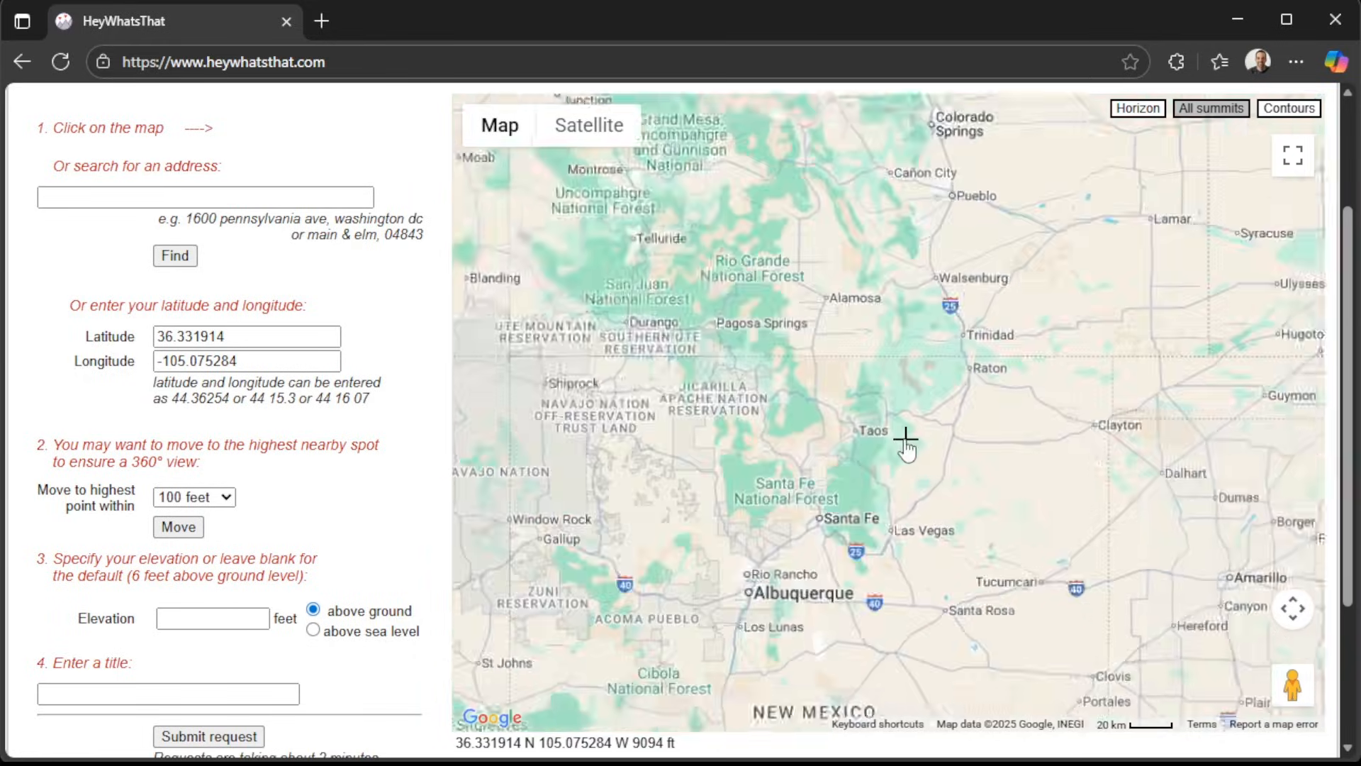
{"action": "scroll", "coordinate": [915, 452], "scroll_direction": "up", "scroll_amount": 2}
{"action": "scroll", "coordinate": [913, 439], "scroll_direction": "up", "scroll_amount": 5}
{"action": "left_click", "coordinate": [961, 420]}
{"action": "left_click", "coordinate": [915, 370]}
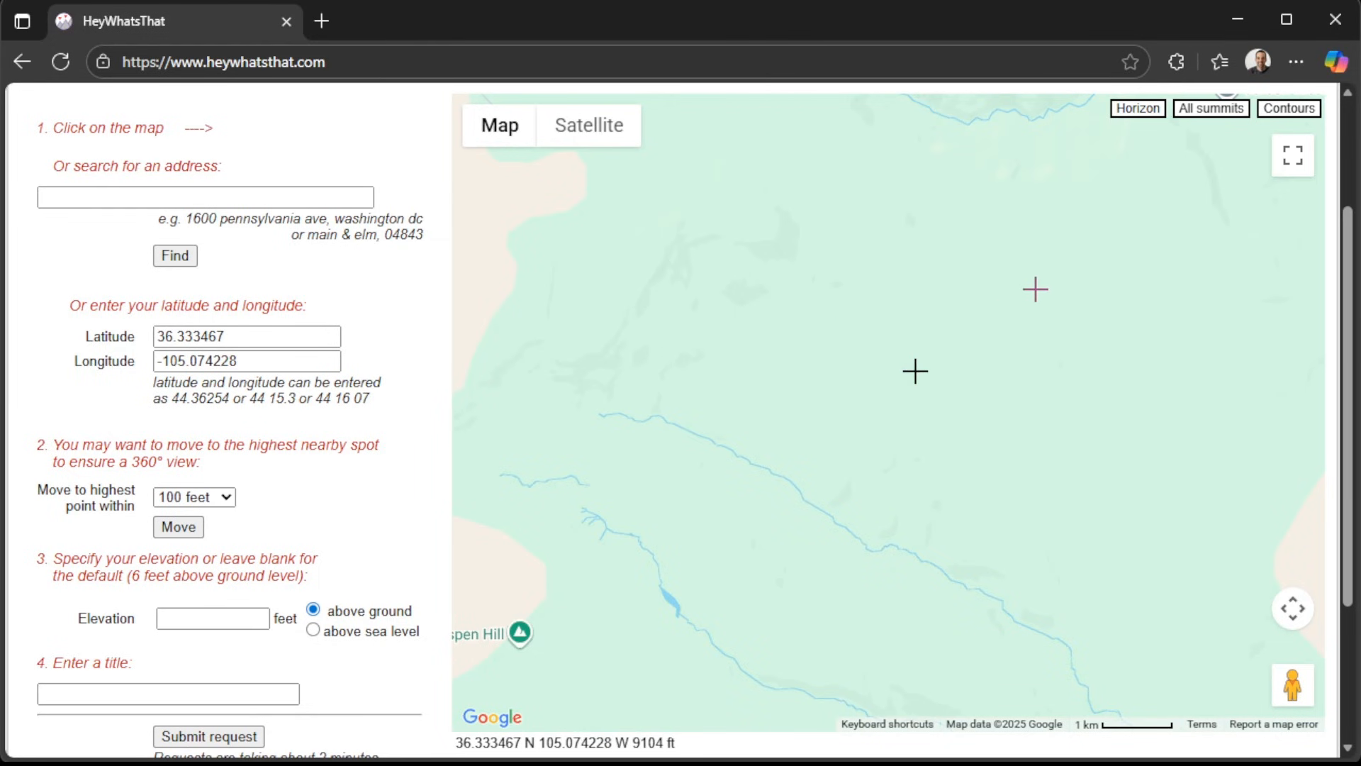
Overlay contour lines on the location map and check the satellite imagery before returning to the standard map.
{"action": "left_click", "coordinate": [1296, 110]}
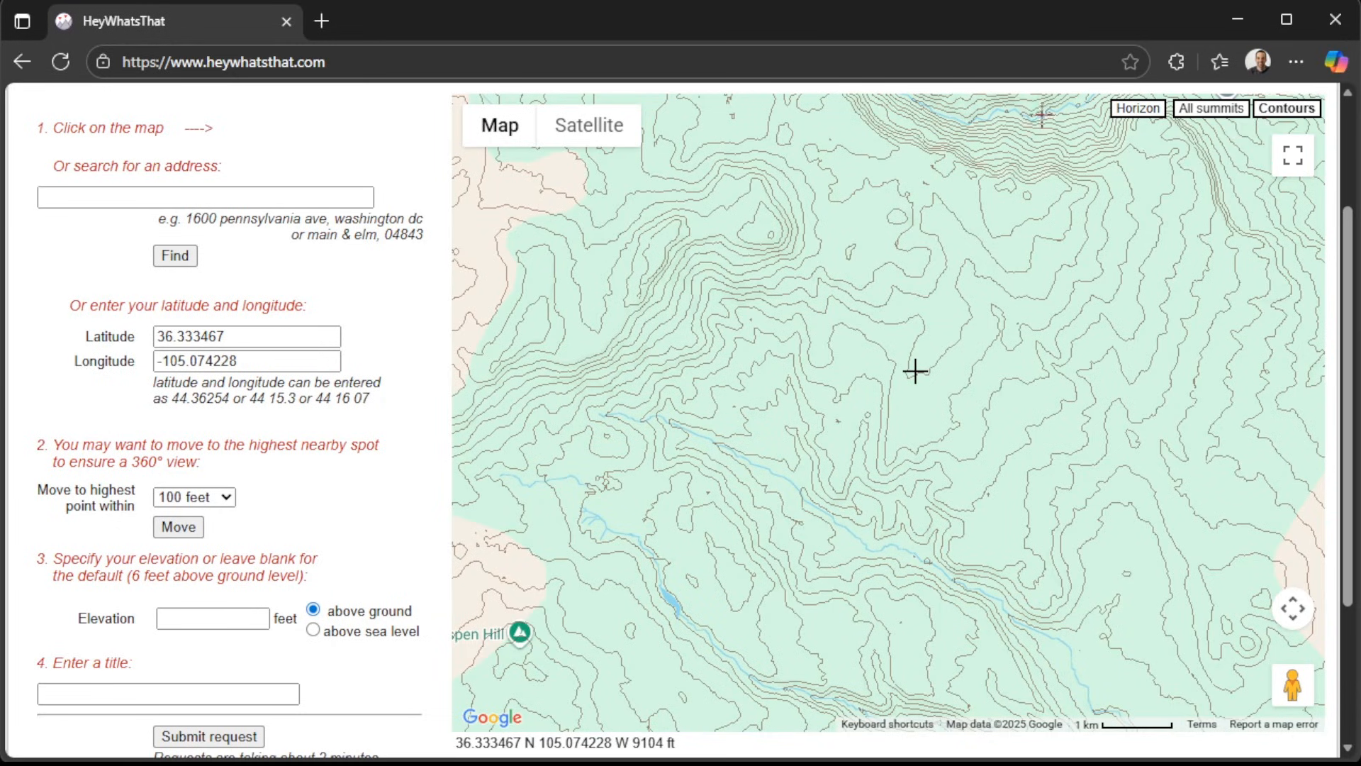
{"action": "left_click", "coordinate": [611, 133]}
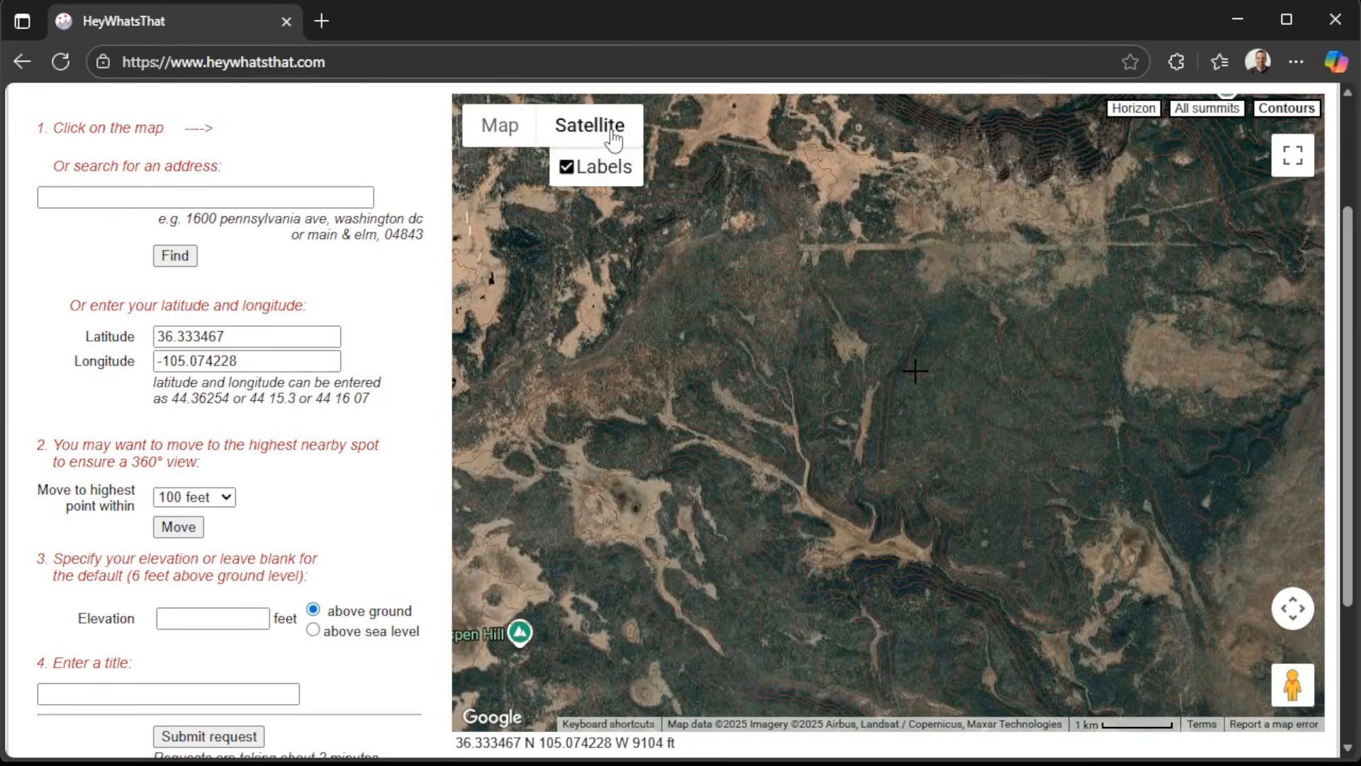
{"action": "left_click", "coordinate": [511, 137]}
Set the panorama location by searching for "rayado peak", and check the marker against the summit's contours.
{"action": "left_click", "coordinate": [315, 198]}
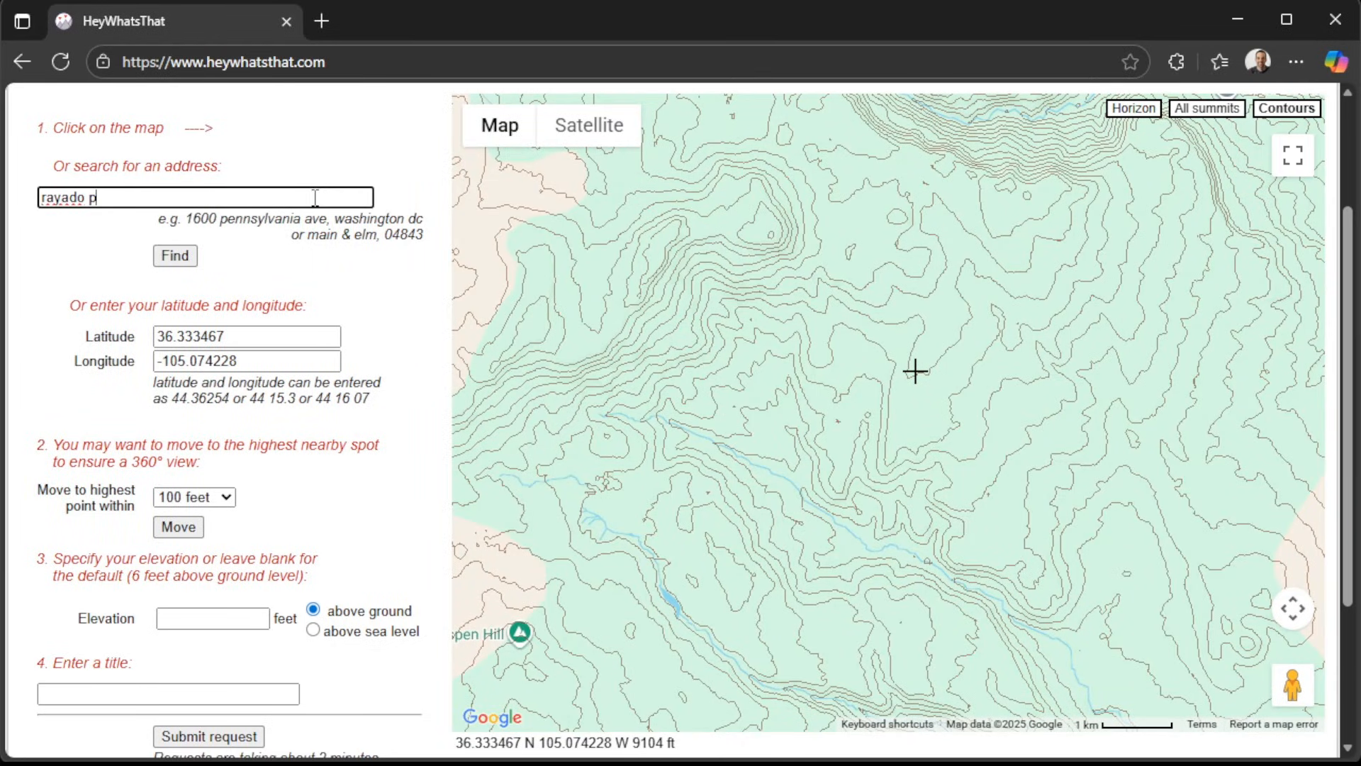
{"action": "key", "text": "Return"}
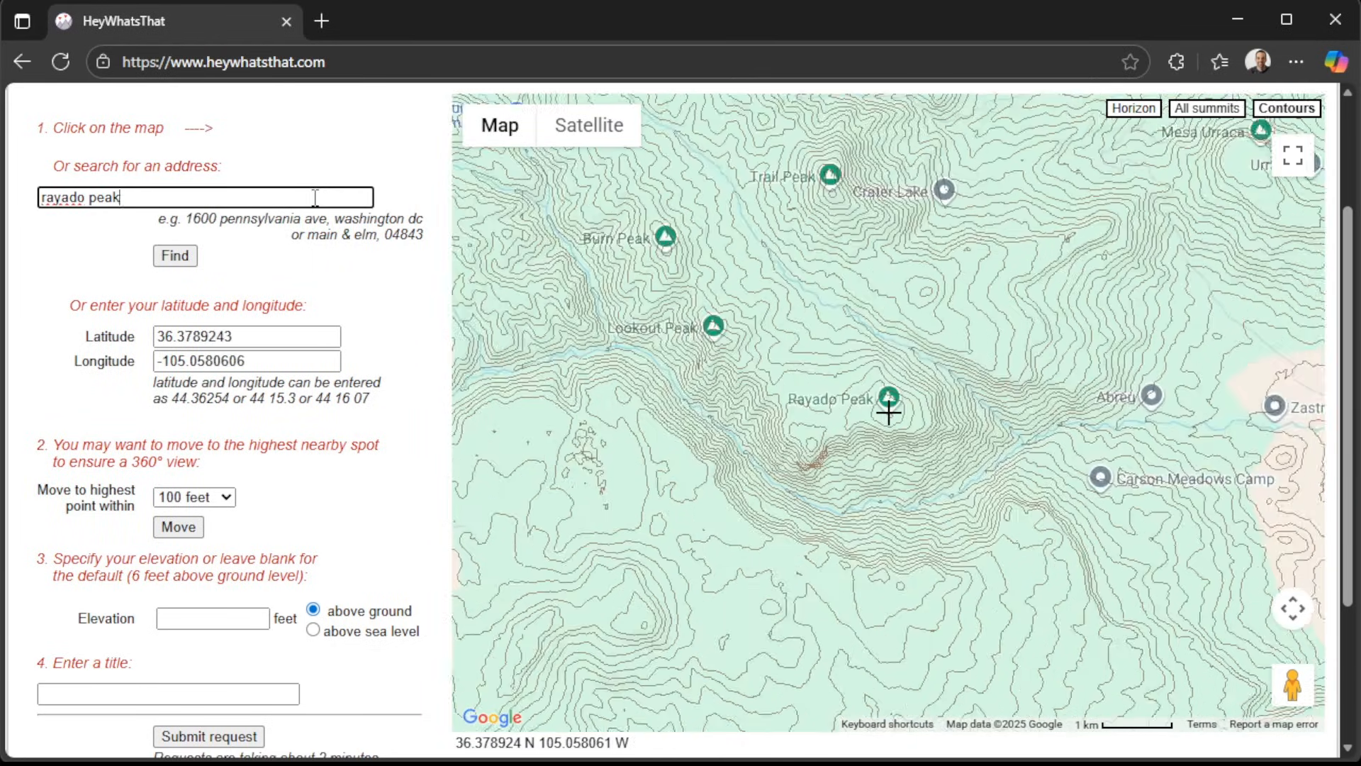
{"action": "scroll", "coordinate": [902, 428], "scroll_direction": "up", "scroll_amount": 3}
{"action": "scroll", "coordinate": [902, 429], "scroll_direction": "down", "scroll_amount": 3}
Move the panorama location to the highest point within 100 feet of the Rayado Peak marker.
{"action": "left_click", "coordinate": [304, 494]}
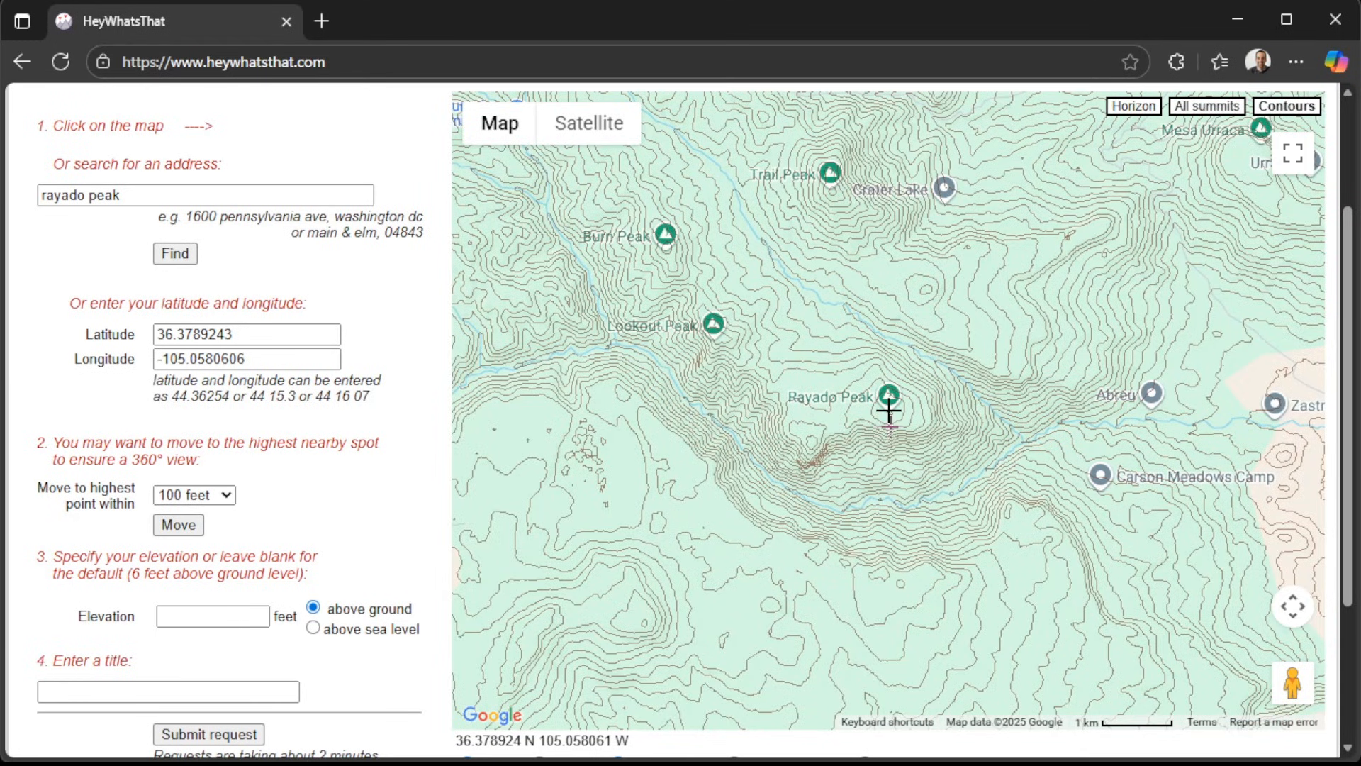
{"action": "scroll", "coordinate": [888, 411], "scroll_direction": "up", "scroll_amount": 1, "text": "ctrl"}
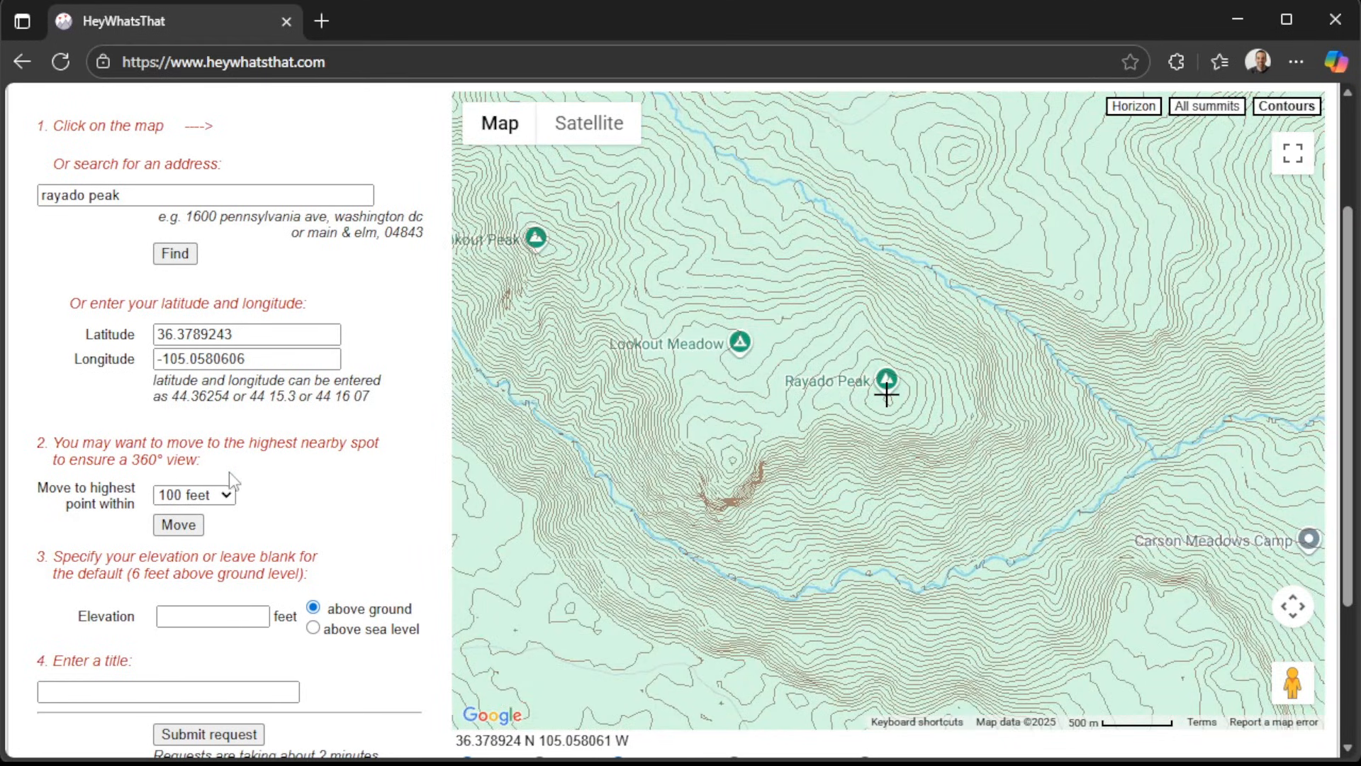
{"action": "left_click", "coordinate": [187, 533]}
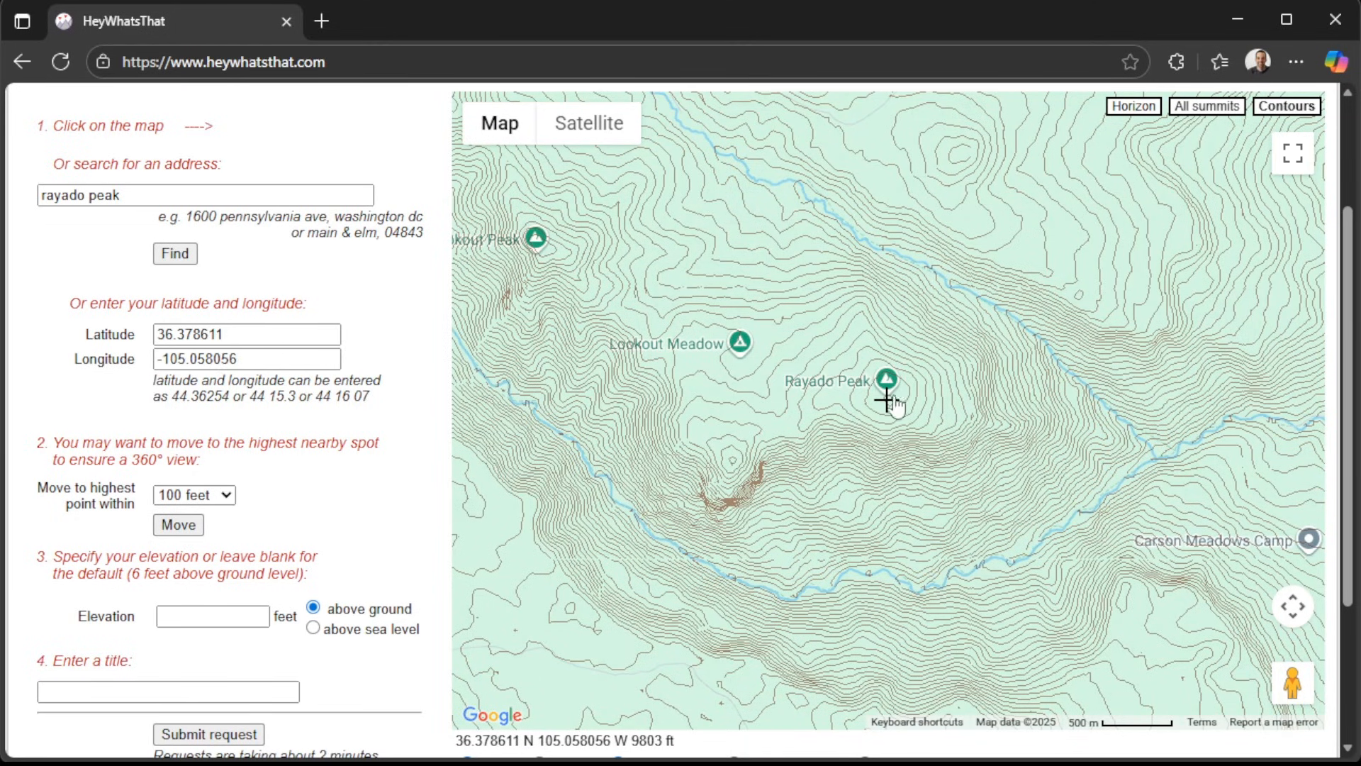
{"action": "scroll", "coordinate": [373, 484], "scroll_direction": "down", "scroll_amount": 3}
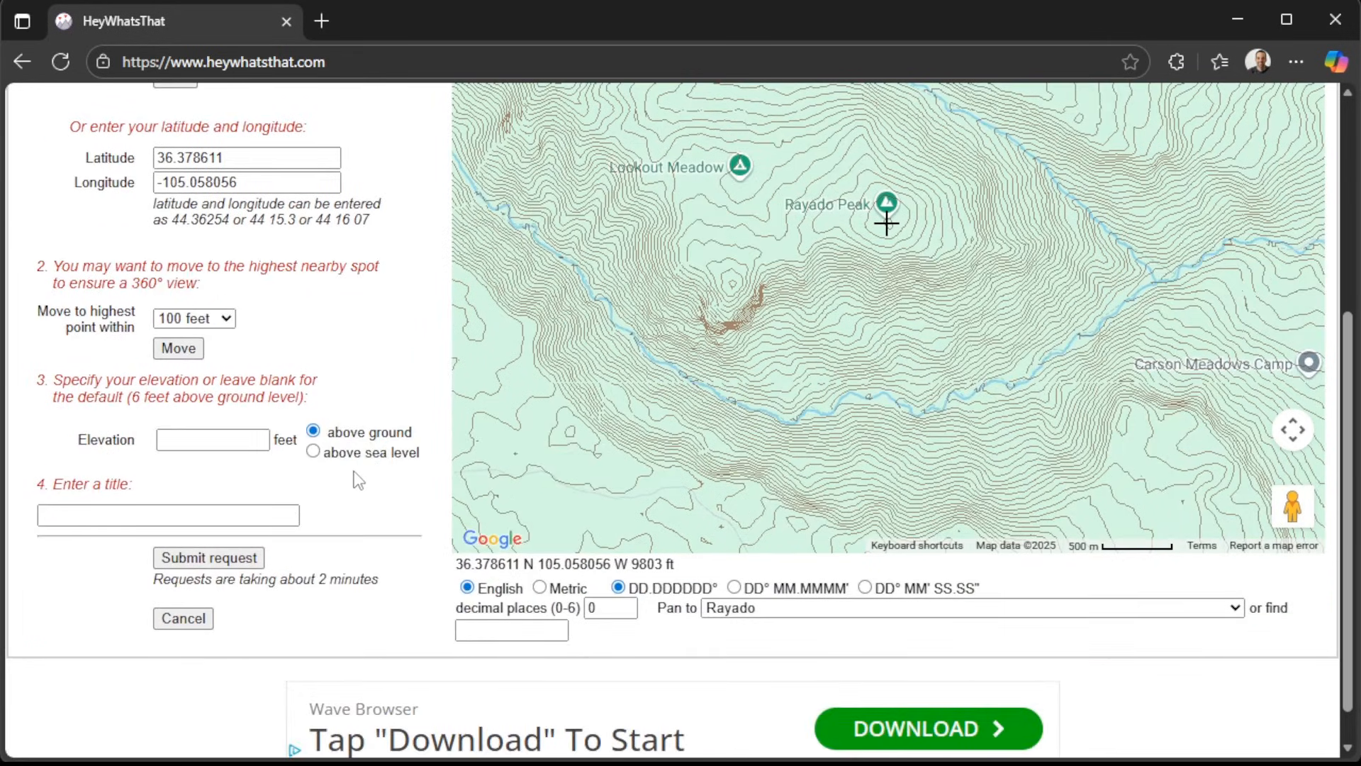
Submit a panorama request titled "Rayado" with an elevation of 30 feet above ground.
{"action": "left_click", "coordinate": [247, 435]}
{"action": "scroll", "coordinate": [296, 418], "scroll_direction": "up", "scroll_amount": 3}
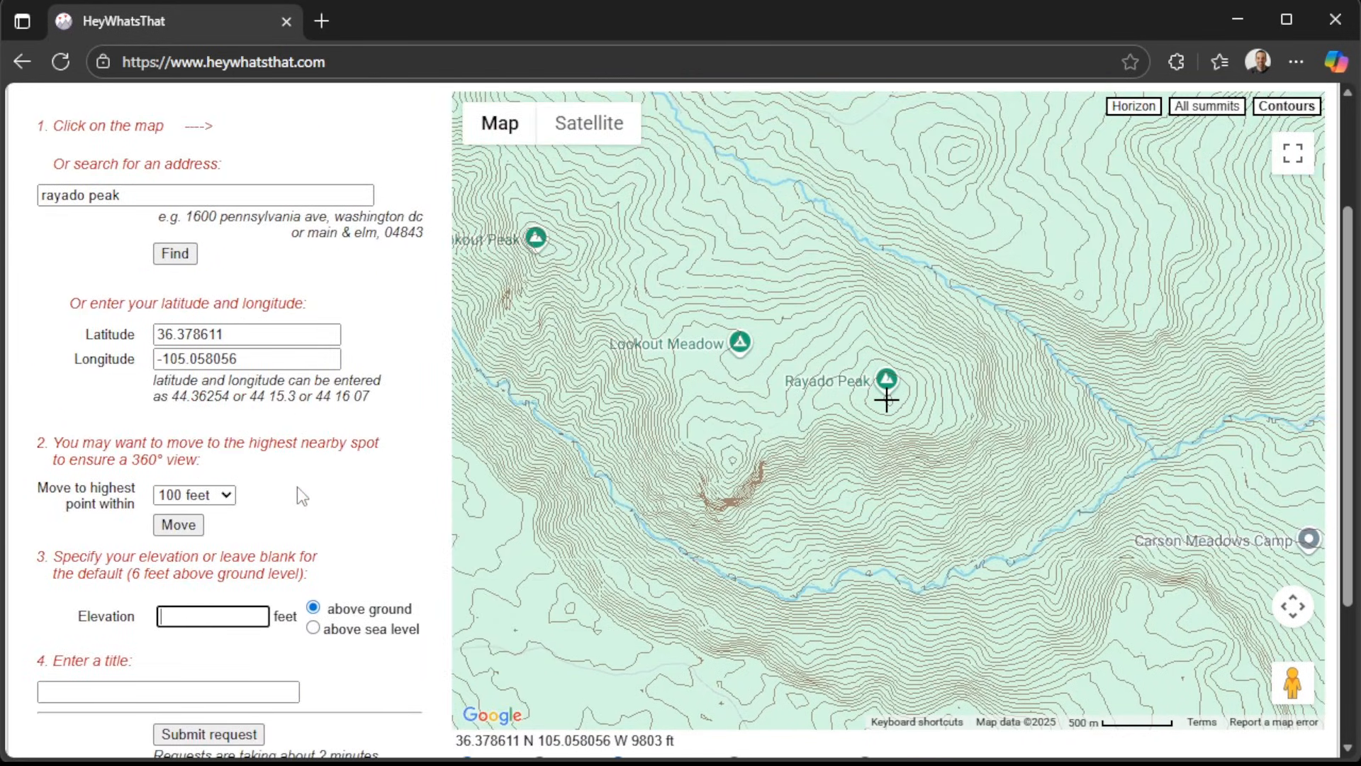
{"action": "type", "text": "30"}
{"action": "left_click", "coordinate": [273, 691]}
{"action": "type", "text": "Rayado"}
{"action": "scroll", "coordinate": [269, 674], "scroll_direction": "down", "scroll_amount": 3}
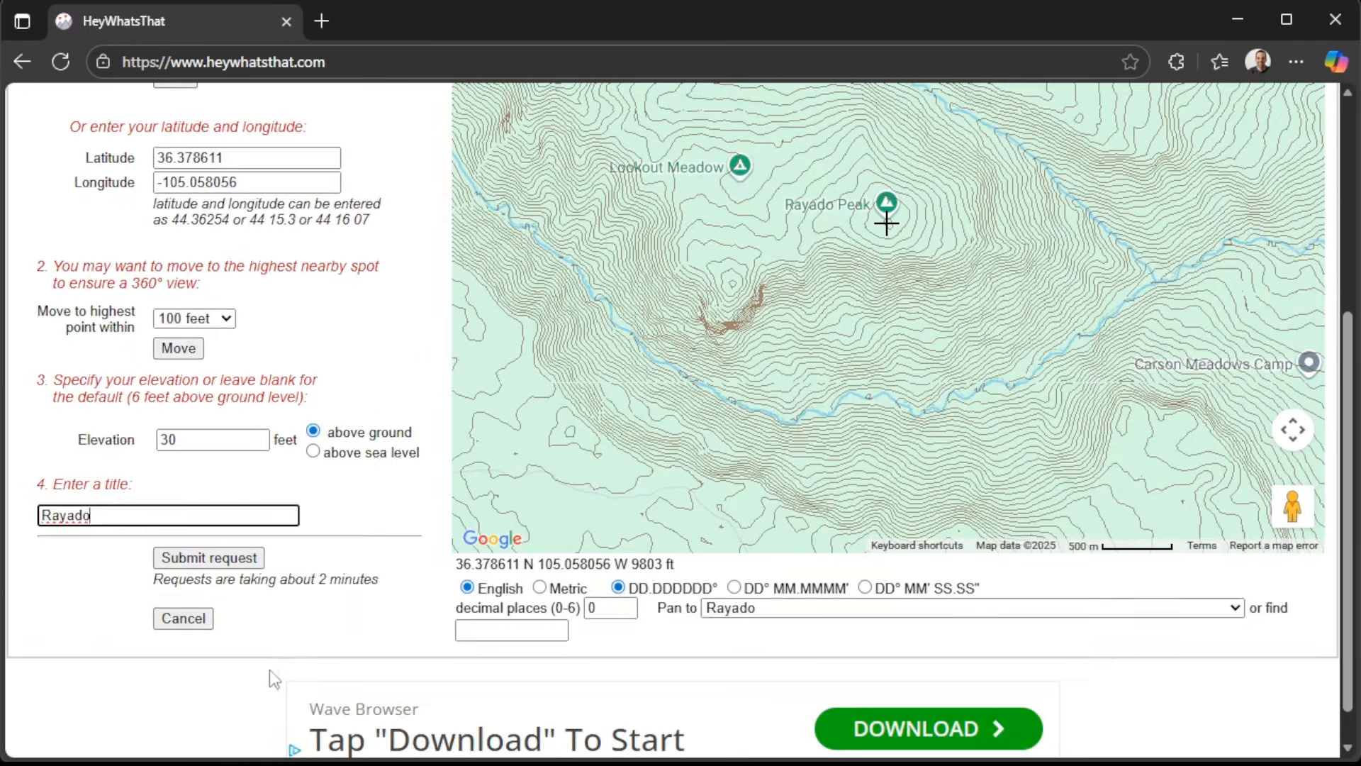
{"action": "left_click", "coordinate": [235, 557]}
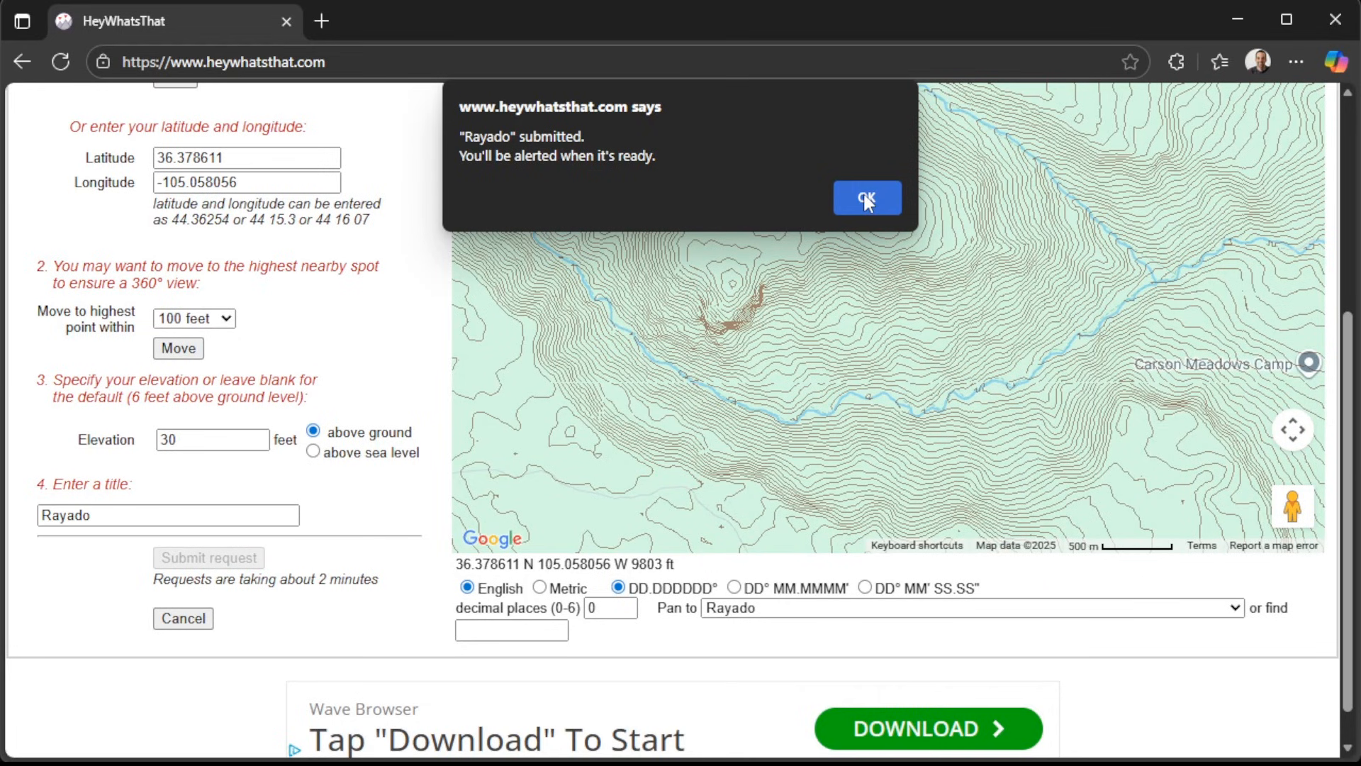
{"action": "left_click", "coordinate": [867, 199]}
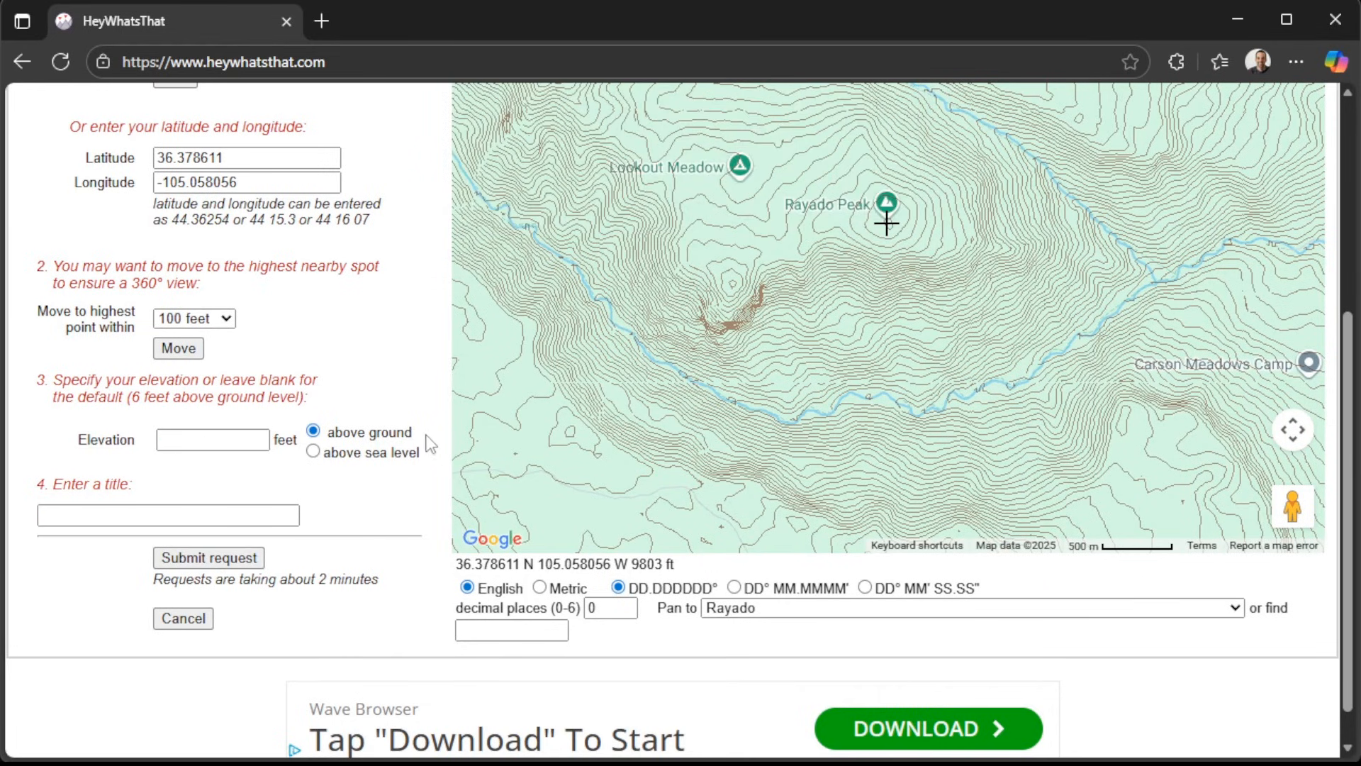
Open the Rayado panorama and examine its horizon view and visibility cloak map.
{"action": "scroll", "coordinate": [428, 444], "scroll_direction": "up", "scroll_amount": 5}
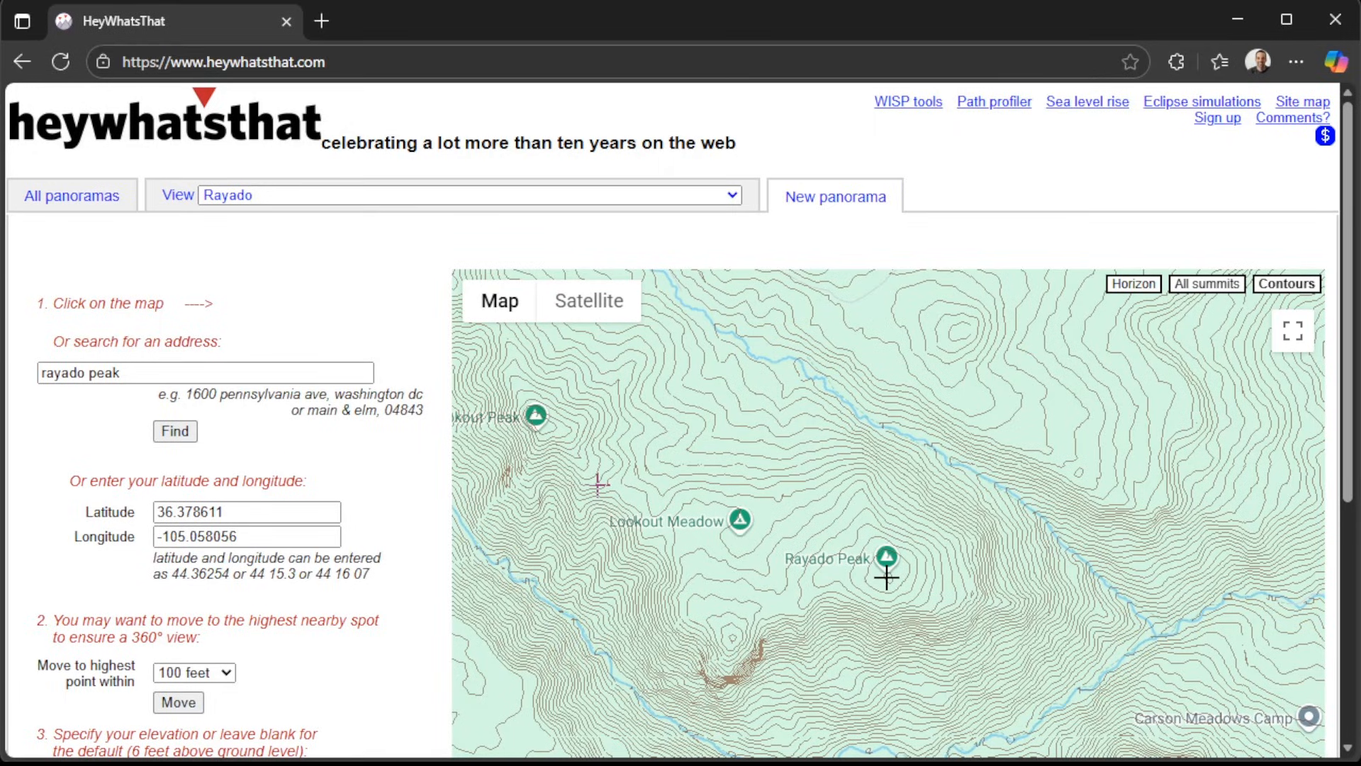
{"action": "left_click", "coordinate": [181, 202]}
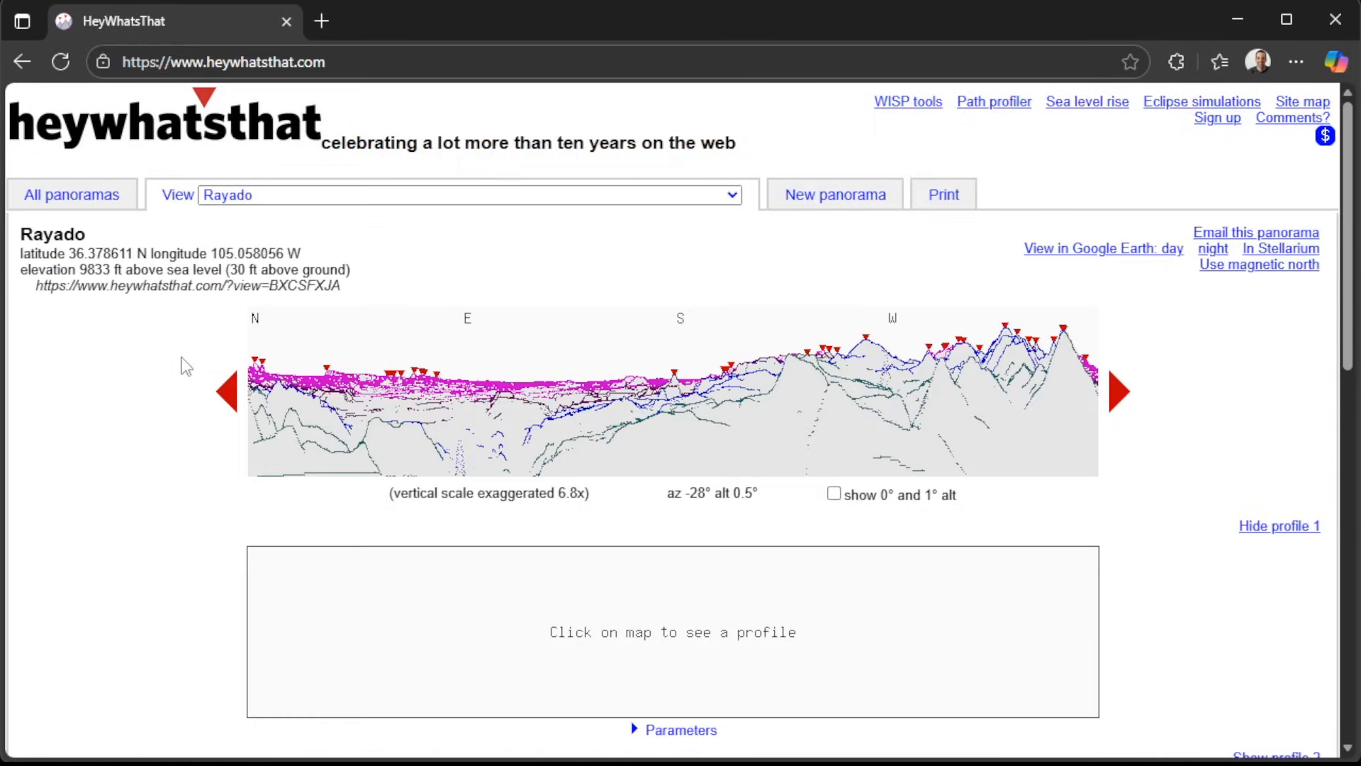
{"action": "scroll", "coordinate": [184, 364], "scroll_direction": "down", "scroll_amount": 2}
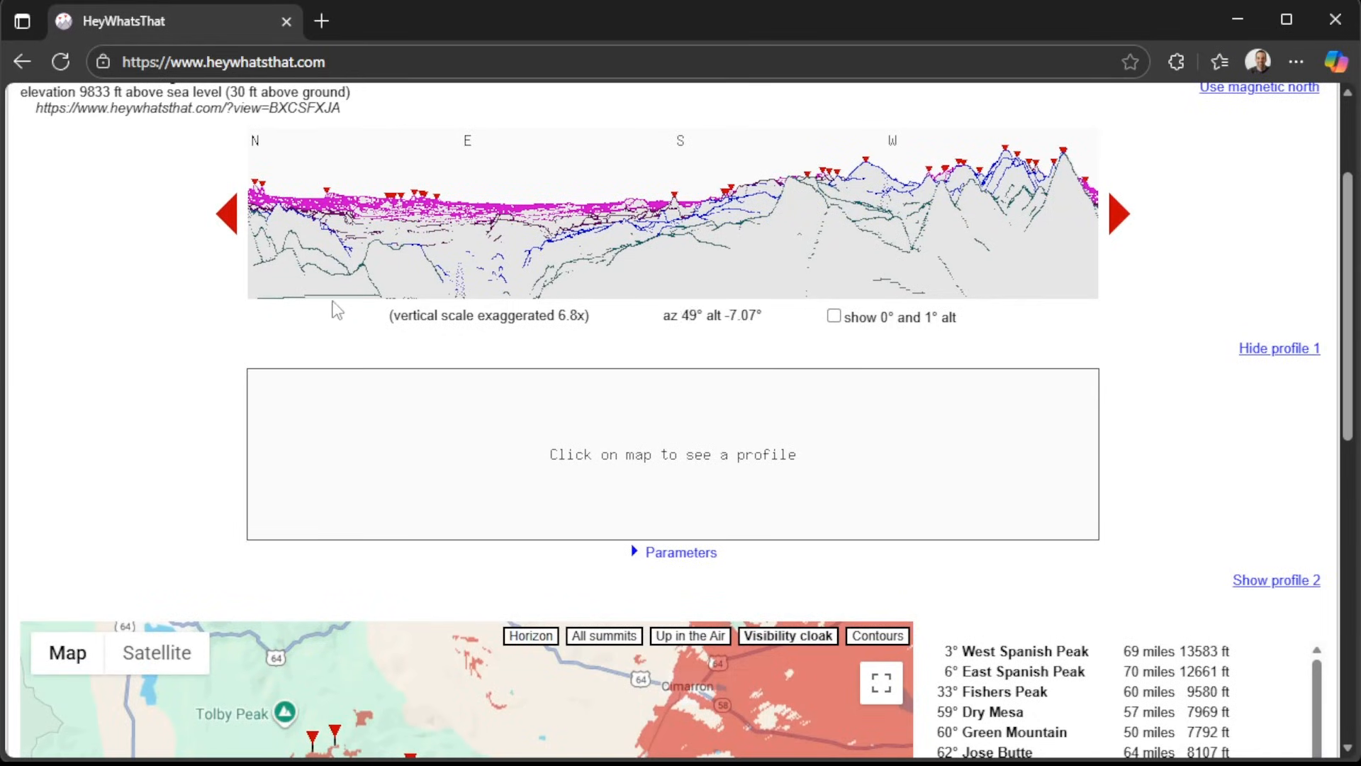
{"action": "scroll", "coordinate": [173, 339], "scroll_direction": "down", "scroll_amount": 2}
{"action": "scroll", "coordinate": [186, 321], "scroll_direction": "down", "scroll_amount": 2}
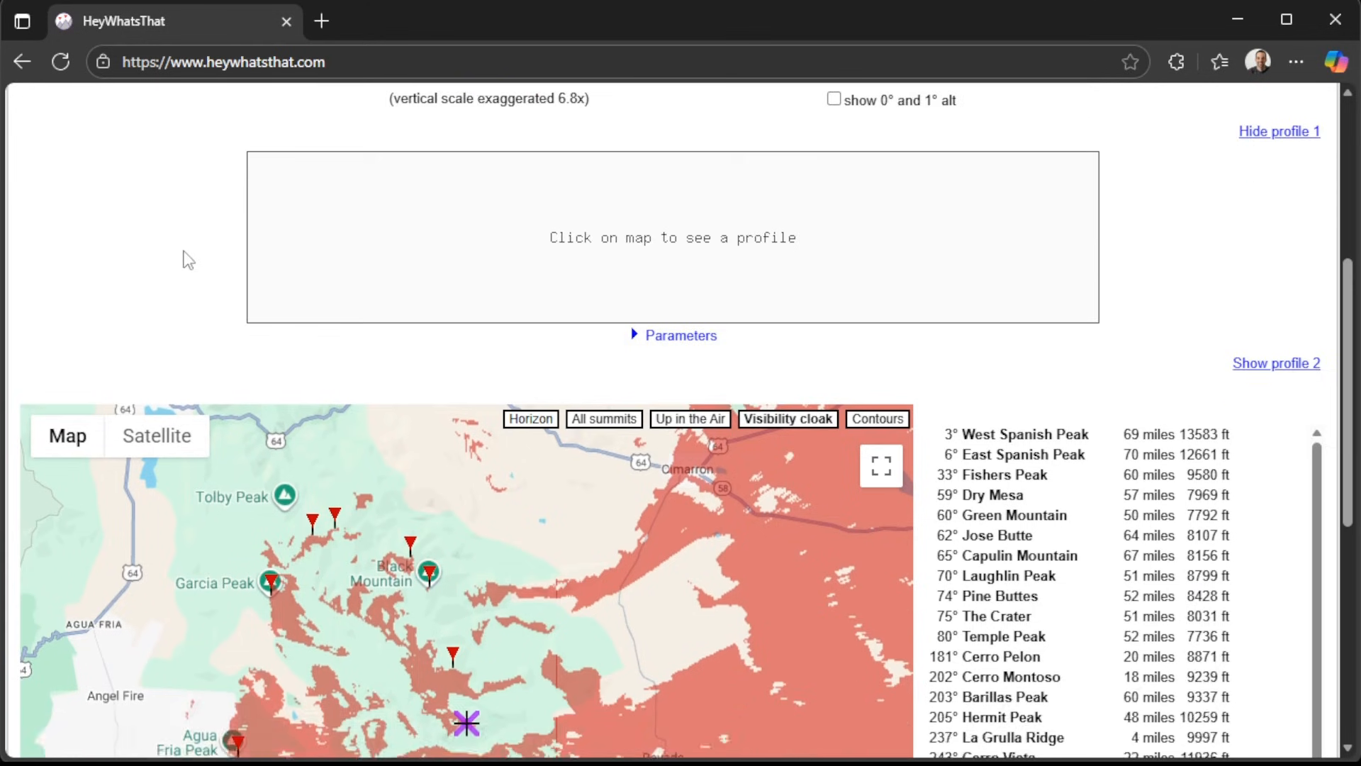
{"action": "scroll", "coordinate": [934, 306], "scroll_direction": "down", "scroll_amount": 2}
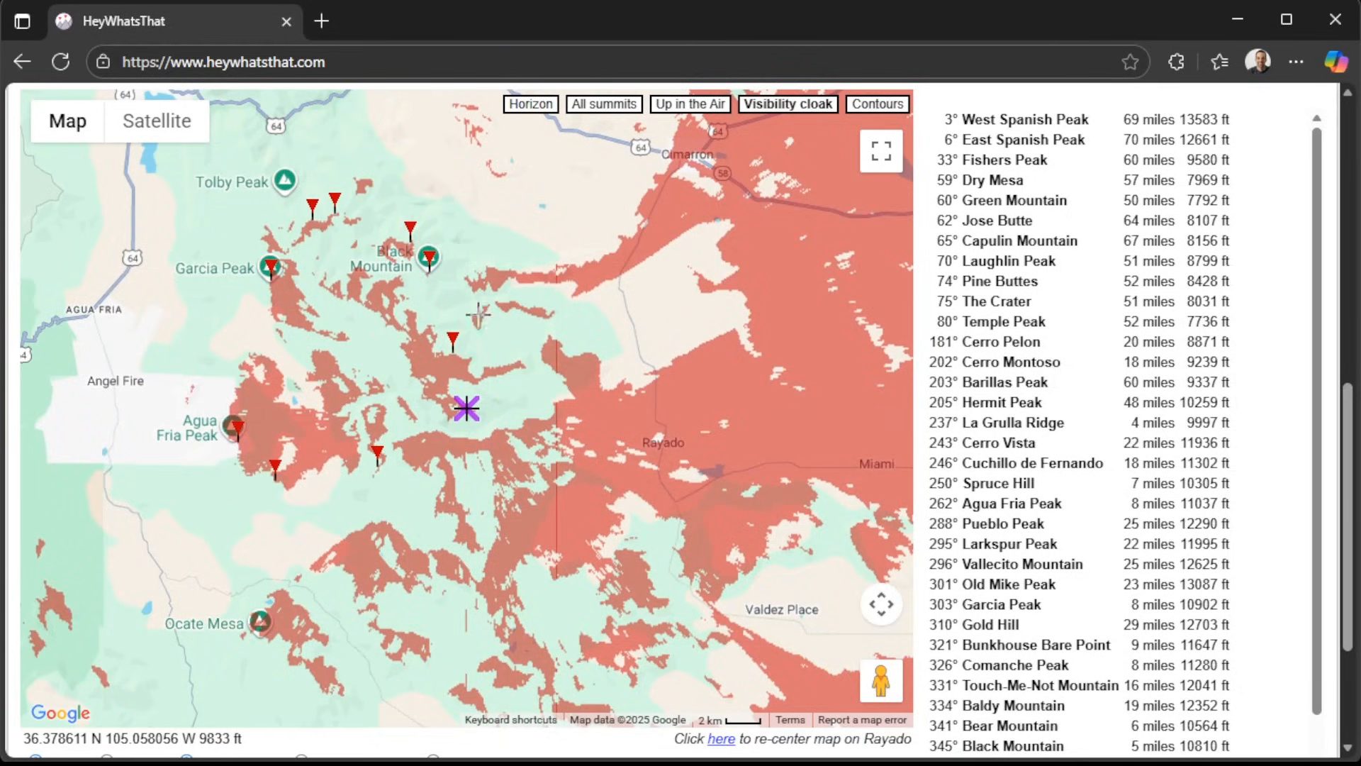
Inspect the Trail Peak and Bear Mountain markers on the visibility map, and view the terrain profile to Bear Mountain.
{"action": "mouse_move", "coordinate": [454, 348]}
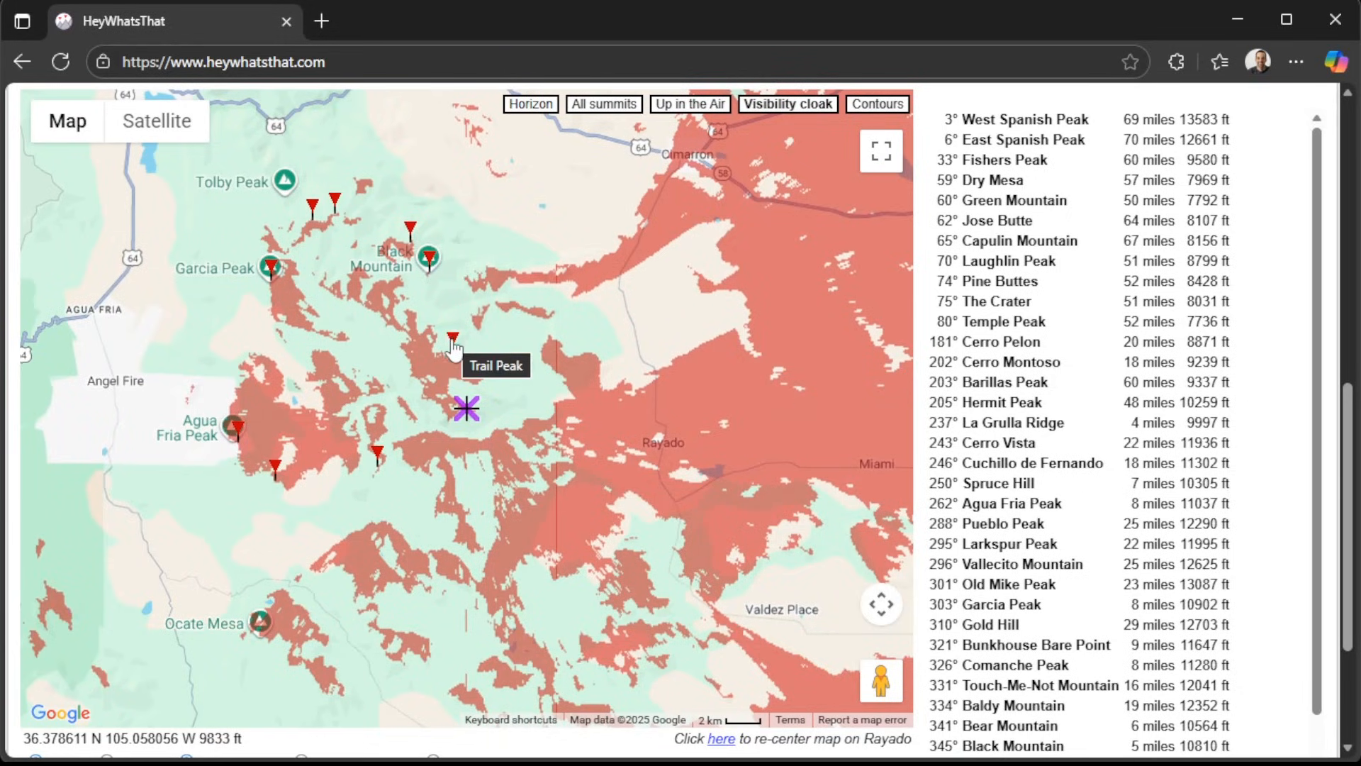
{"action": "left_click", "coordinate": [454, 341]}
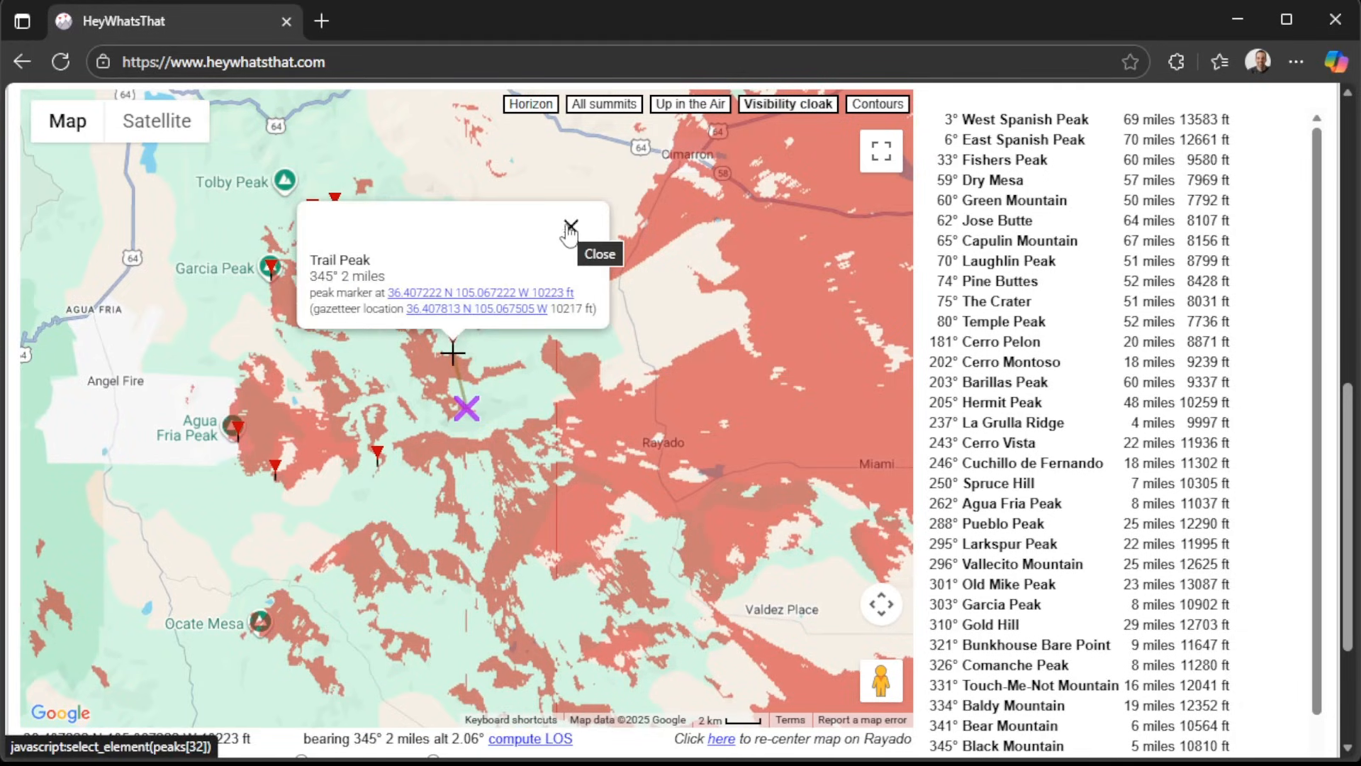
{"action": "left_click", "coordinate": [571, 228]}
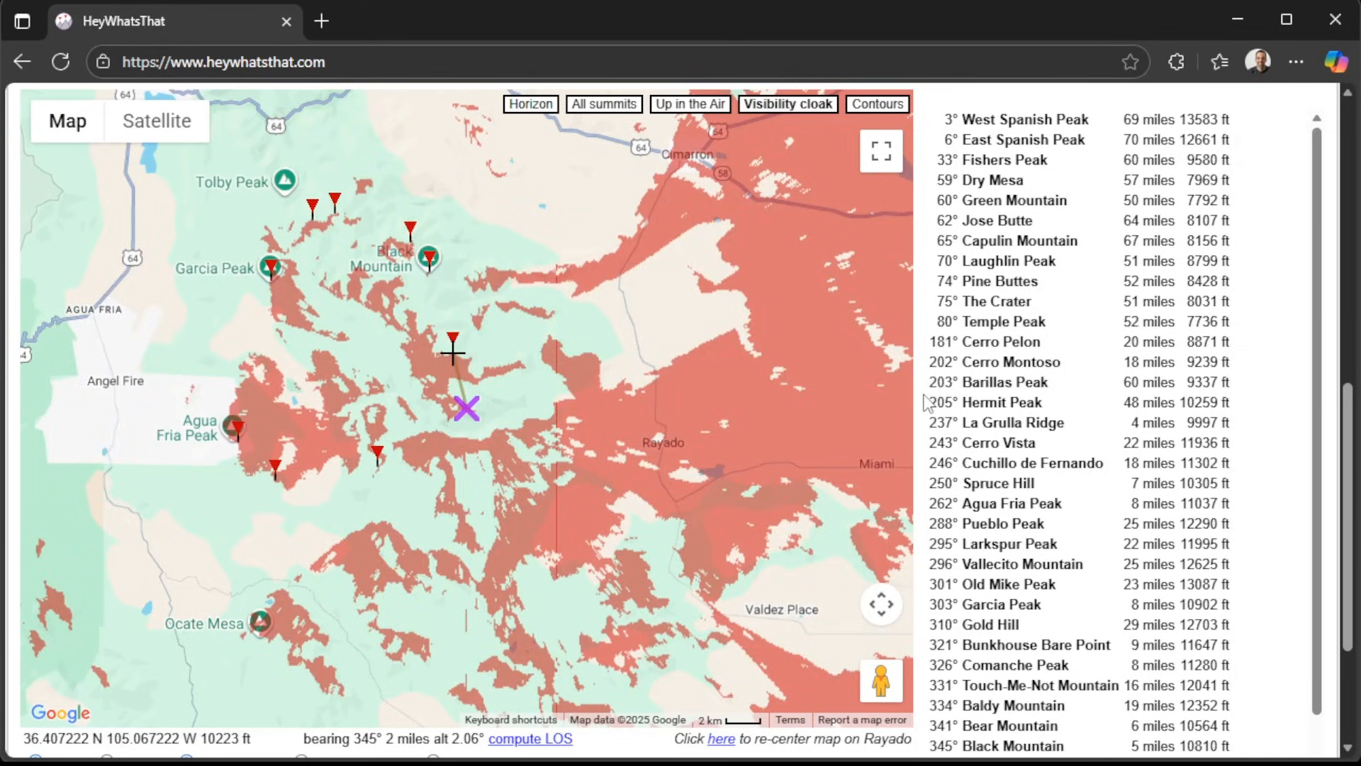
{"action": "scroll", "coordinate": [927, 402], "scroll_direction": "up", "scroll_amount": 3}
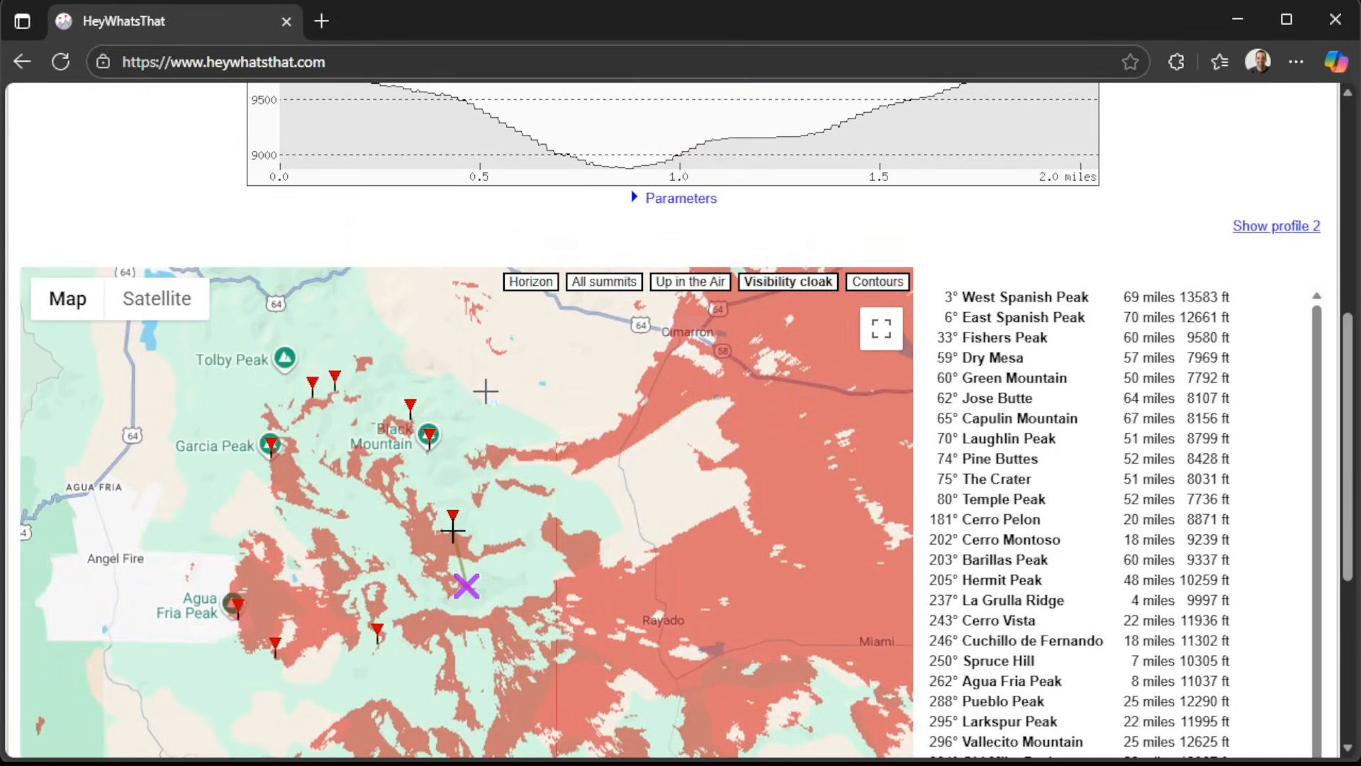
{"action": "left_click", "coordinate": [410, 409]}
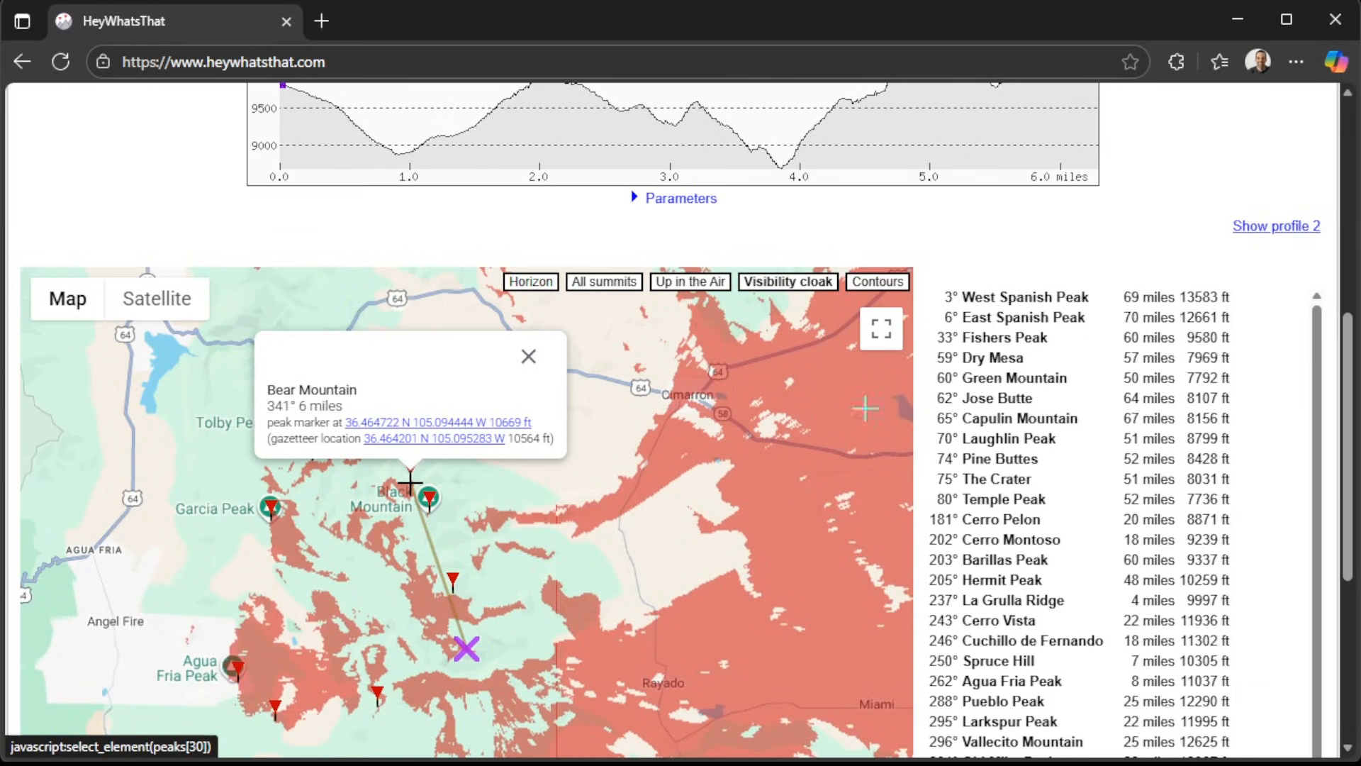
{"action": "scroll", "coordinate": [928, 425], "scroll_direction": "up", "scroll_amount": 3}
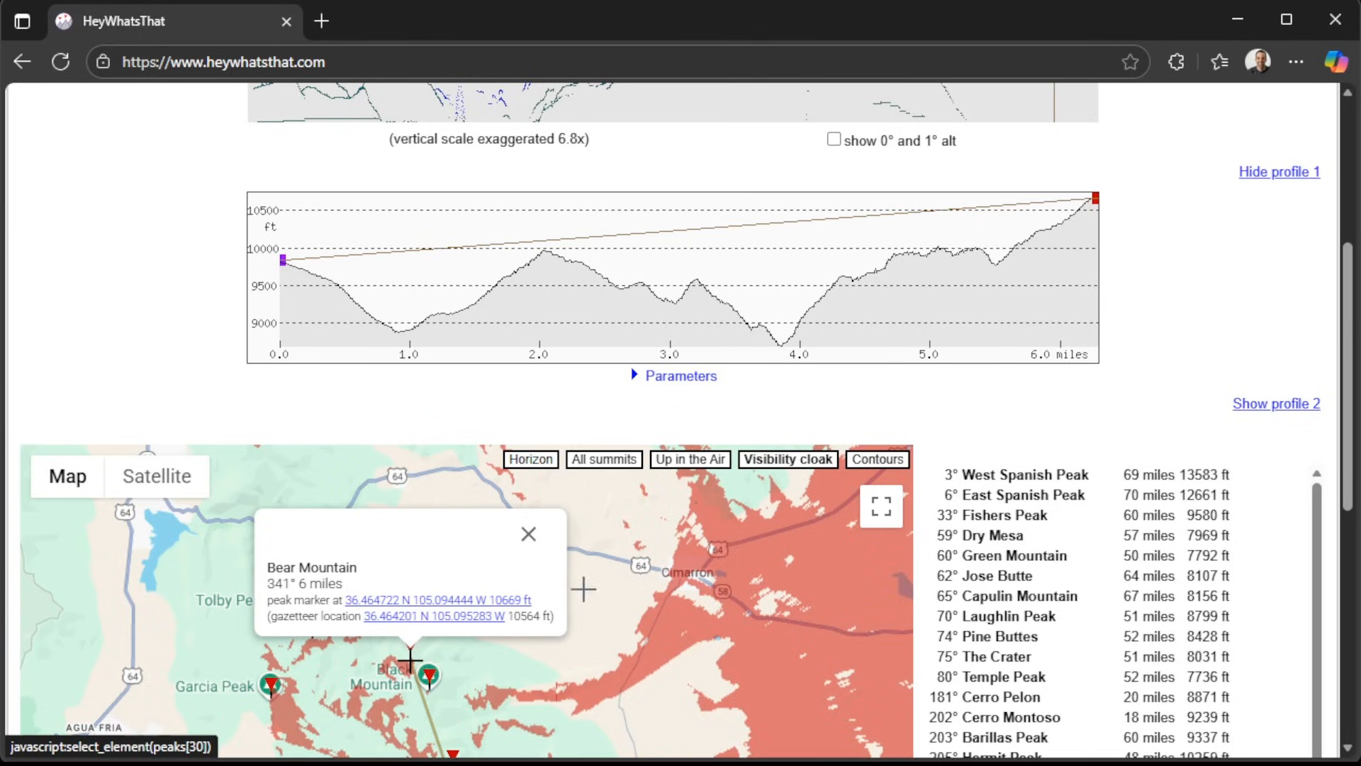
Plot terrain profiles from Rayado to unshaded points south of Cimarron and examine the line of sight.
{"action": "left_click", "coordinate": [587, 607]}
{"action": "left_click", "coordinate": [616, 621]}
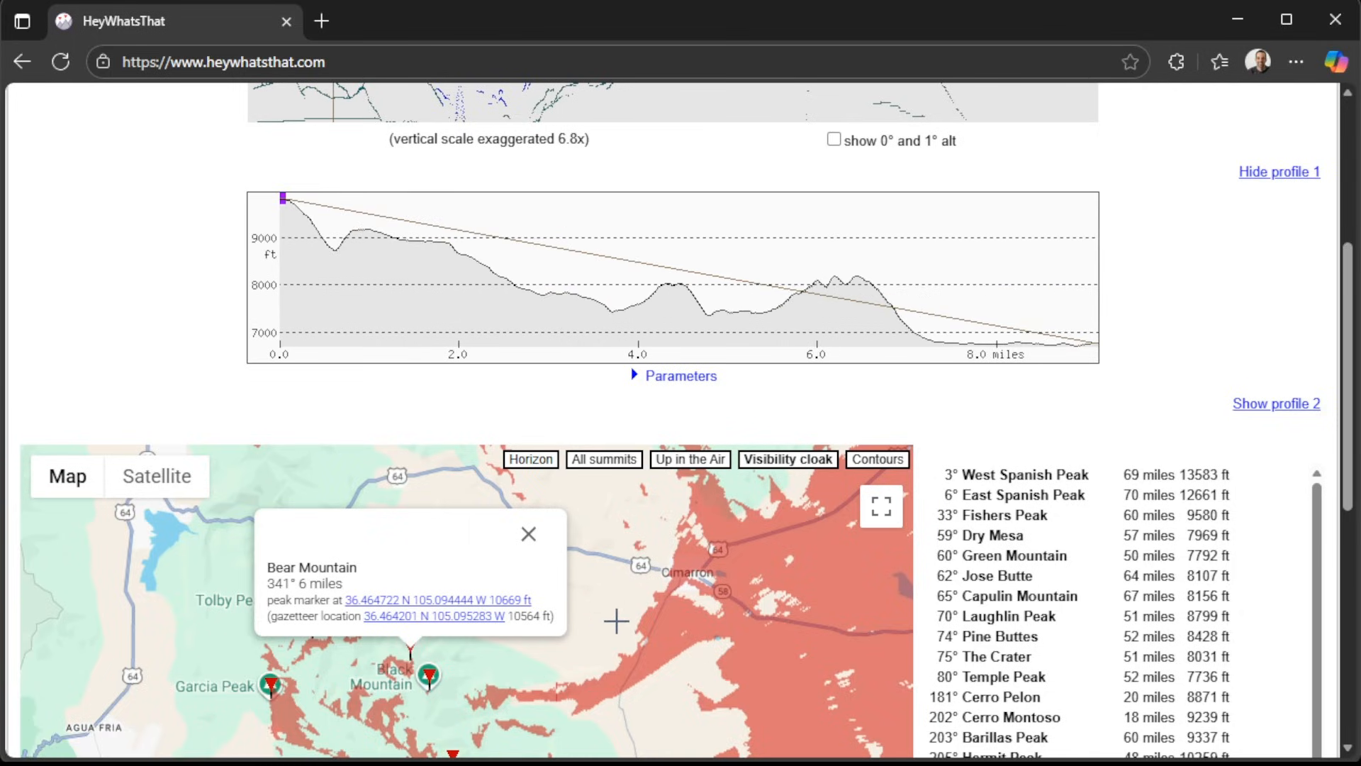
{"action": "left_click", "coordinate": [690, 655]}
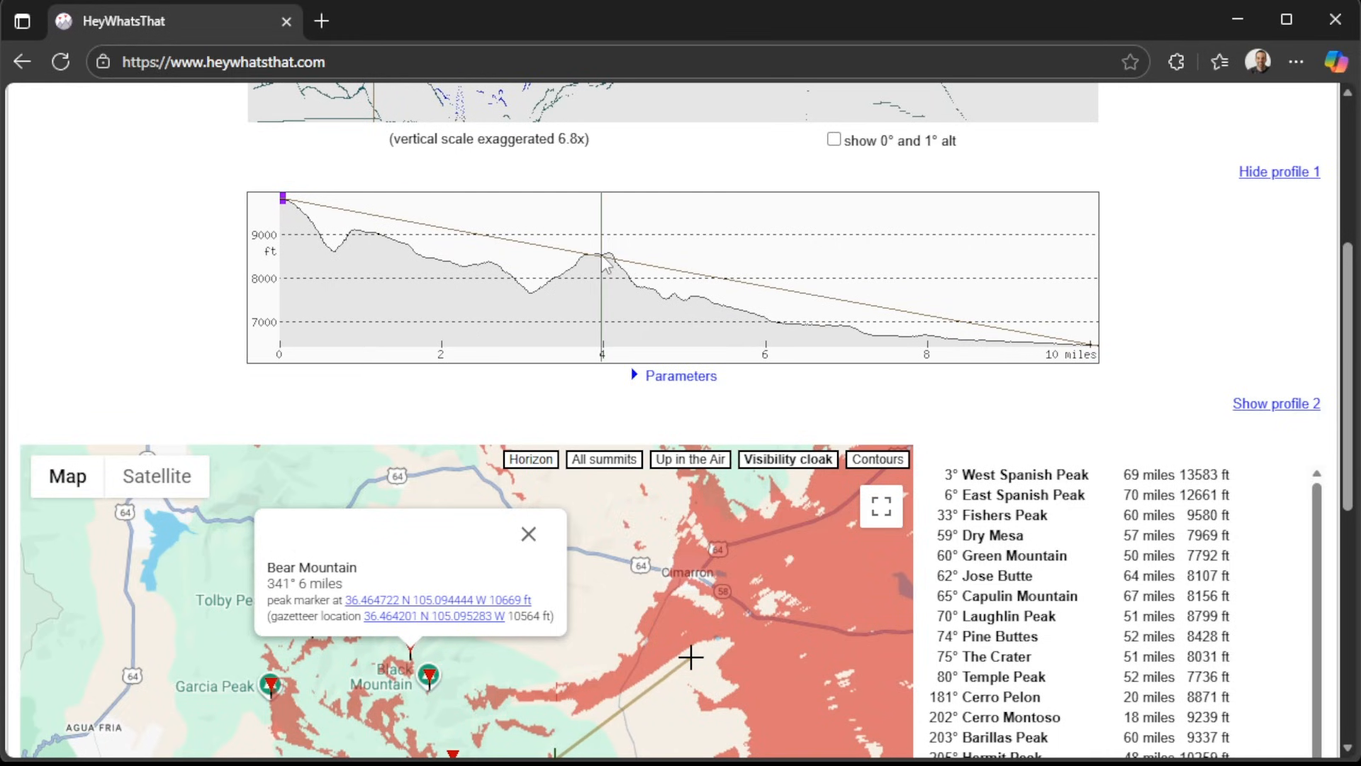
{"action": "scroll", "coordinate": [942, 431], "scroll_direction": "down", "scroll_amount": 2}
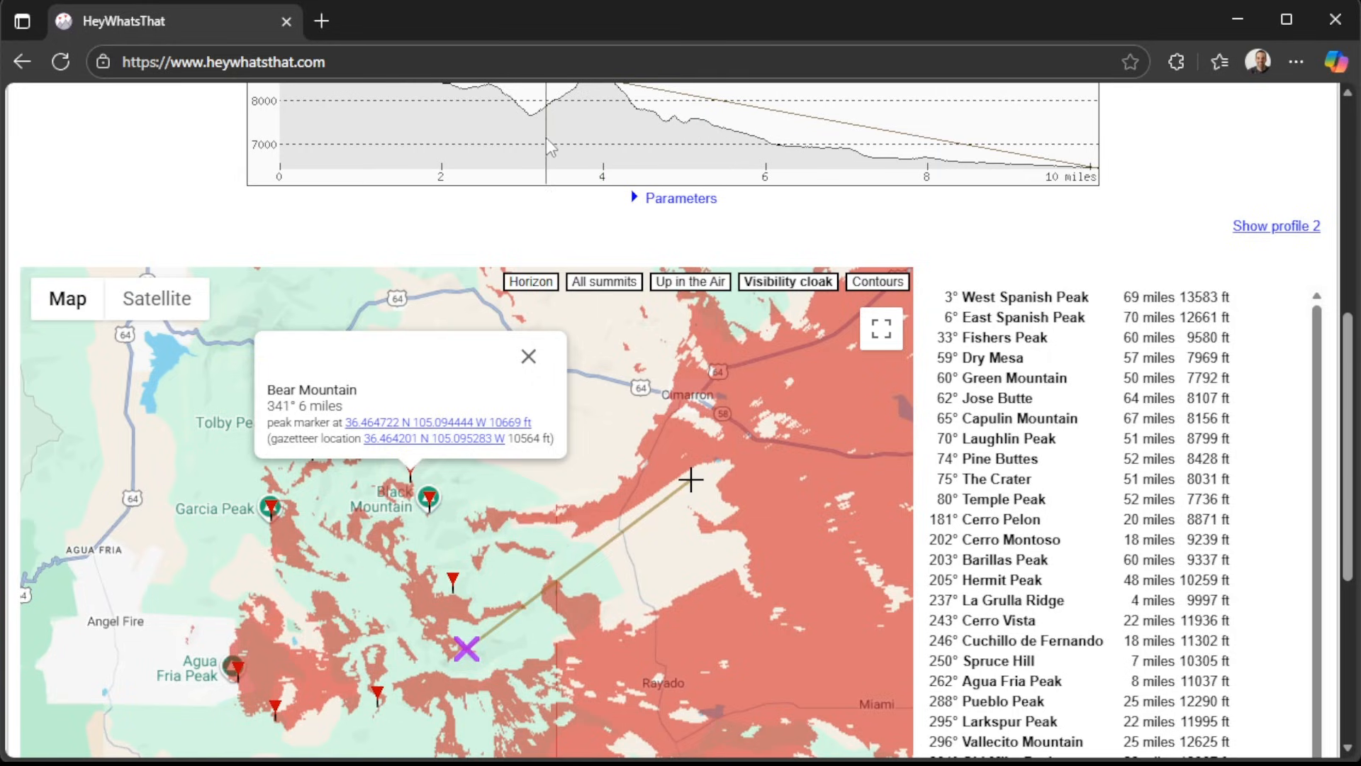
{"action": "scroll", "coordinate": [941, 238], "scroll_direction": "up", "scroll_amount": 2}
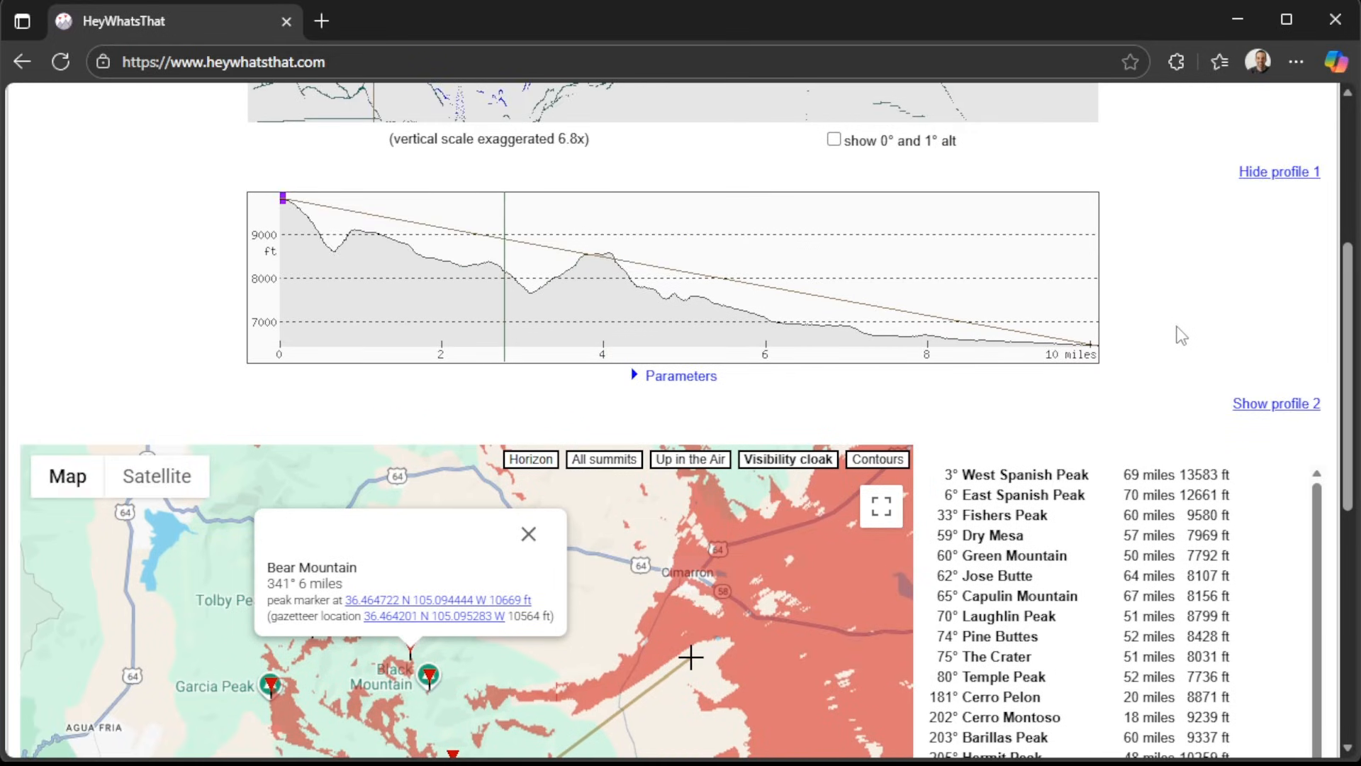
Browse the list of visible peaks and show Fishers Peak and Dry Mesa on the map.
{"action": "scroll", "coordinate": [1180, 335], "scroll_direction": "down", "scroll_amount": 2}
{"action": "scroll", "coordinate": [1181, 330], "scroll_direction": "down", "scroll_amount": 1}
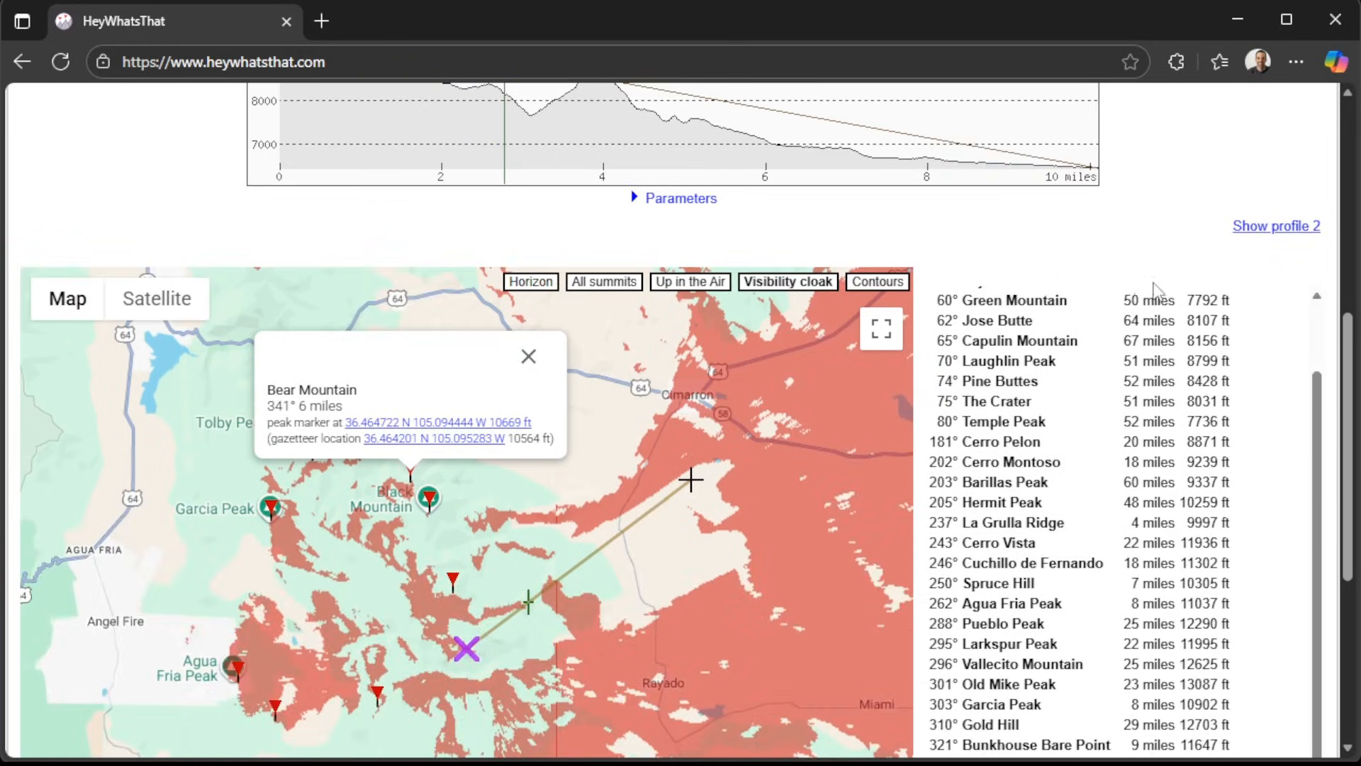
{"action": "scroll", "coordinate": [1155, 287], "scroll_direction": "up", "scroll_amount": 2}
{"action": "scroll", "coordinate": [1324, 445], "scroll_direction": "down", "scroll_amount": 2}
{"action": "scroll", "coordinate": [1278, 331], "scroll_direction": "up", "scroll_amount": 1}
{"action": "left_click", "coordinate": [1002, 337]}
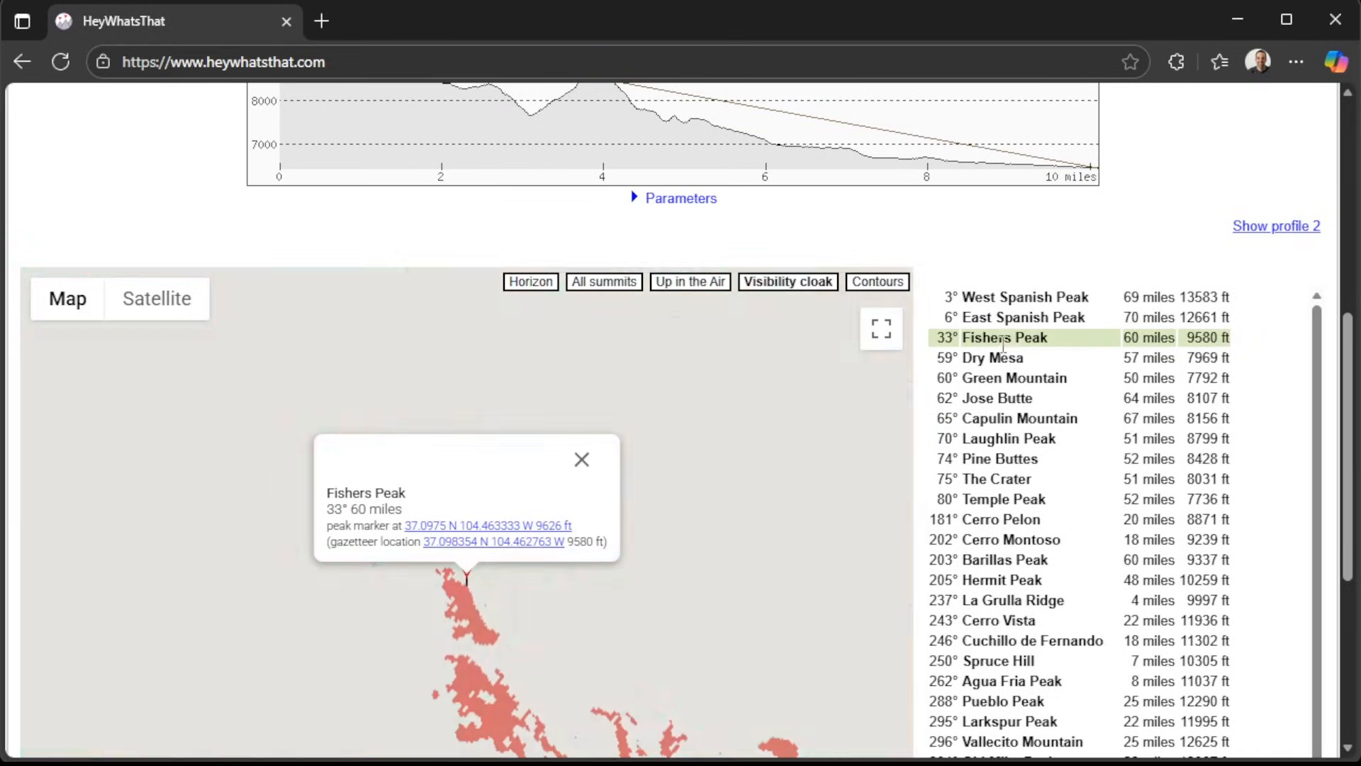
{"action": "left_click", "coordinate": [1002, 358]}
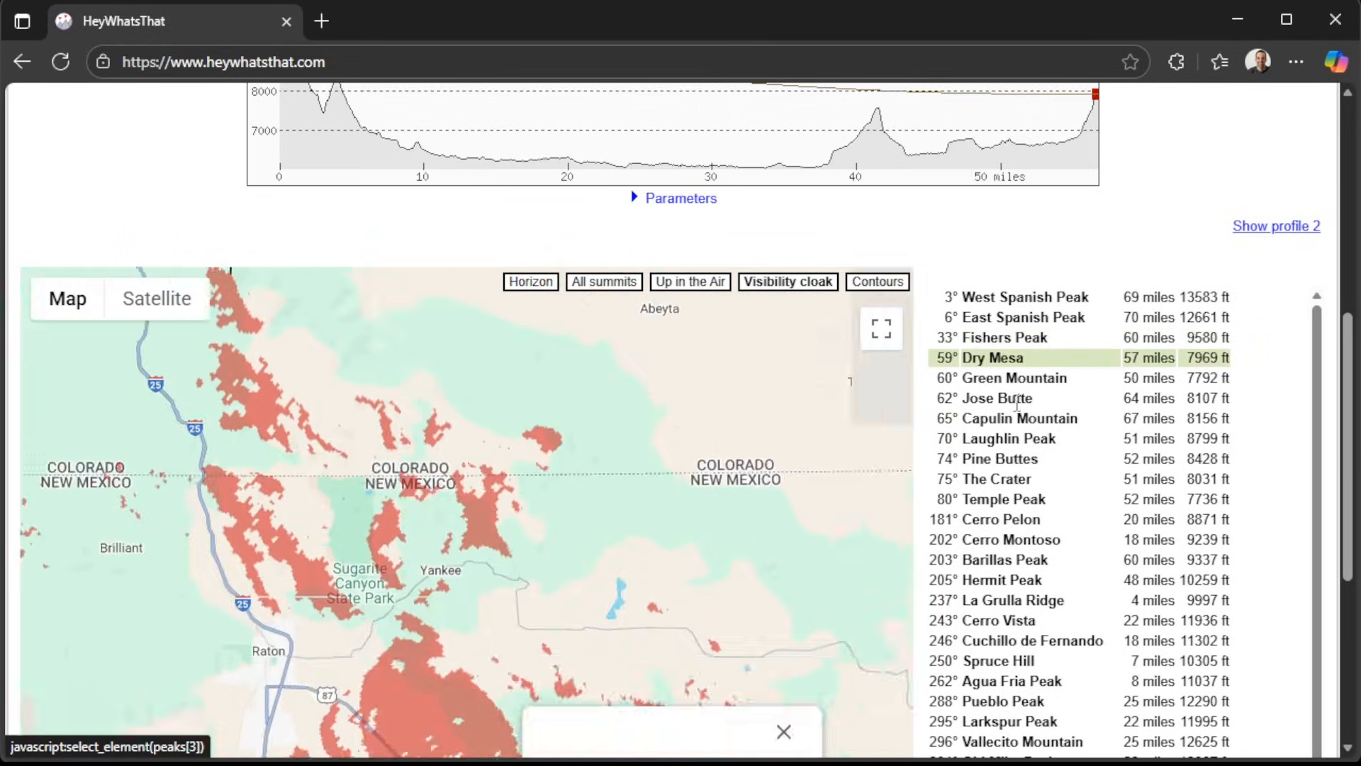
{"action": "scroll", "coordinate": [1311, 394], "scroll_direction": "down", "scroll_amount": 1}
{"action": "scroll", "coordinate": [1315, 393], "scroll_direction": "down", "scroll_amount": 1}
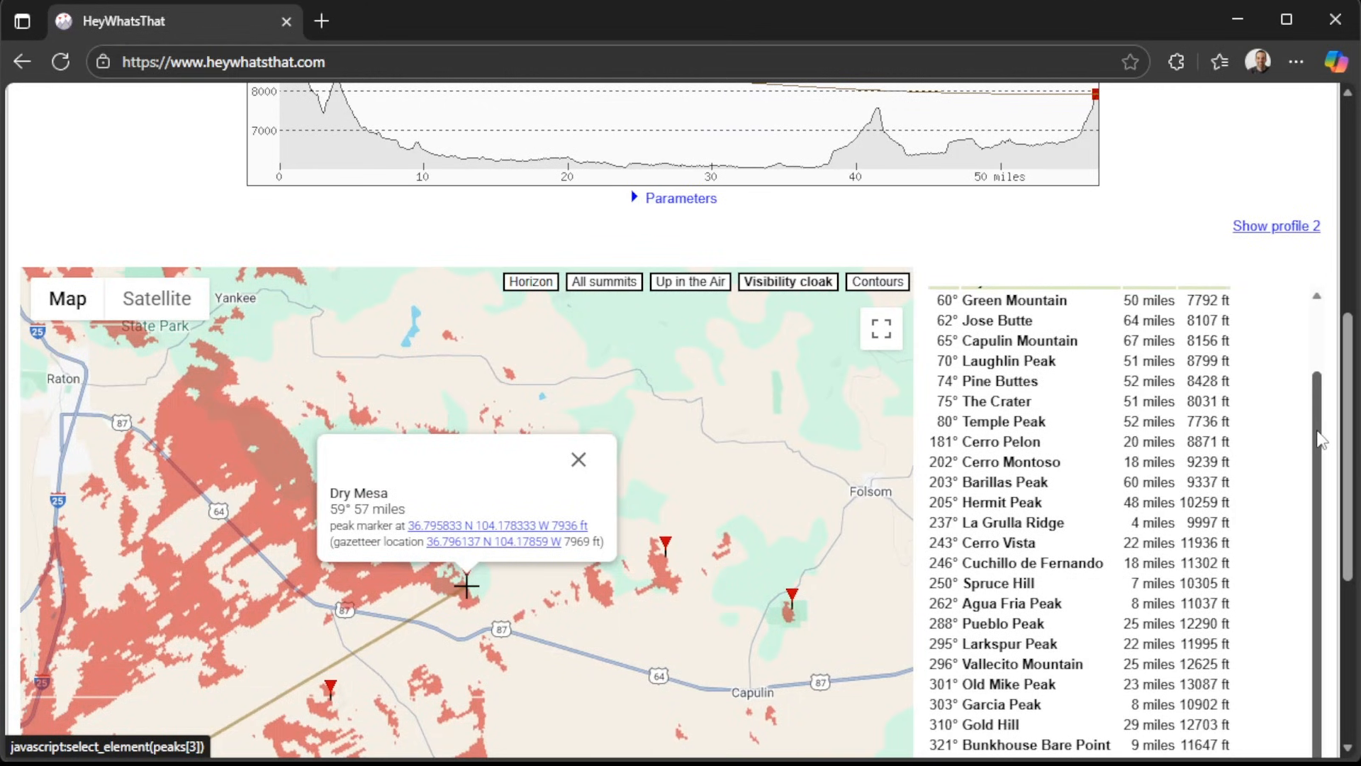
{"action": "scroll", "coordinate": [1270, 385], "scroll_direction": "down", "scroll_amount": 2}
{"action": "scroll", "coordinate": [1266, 384], "scroll_direction": "up", "scroll_amount": 2}
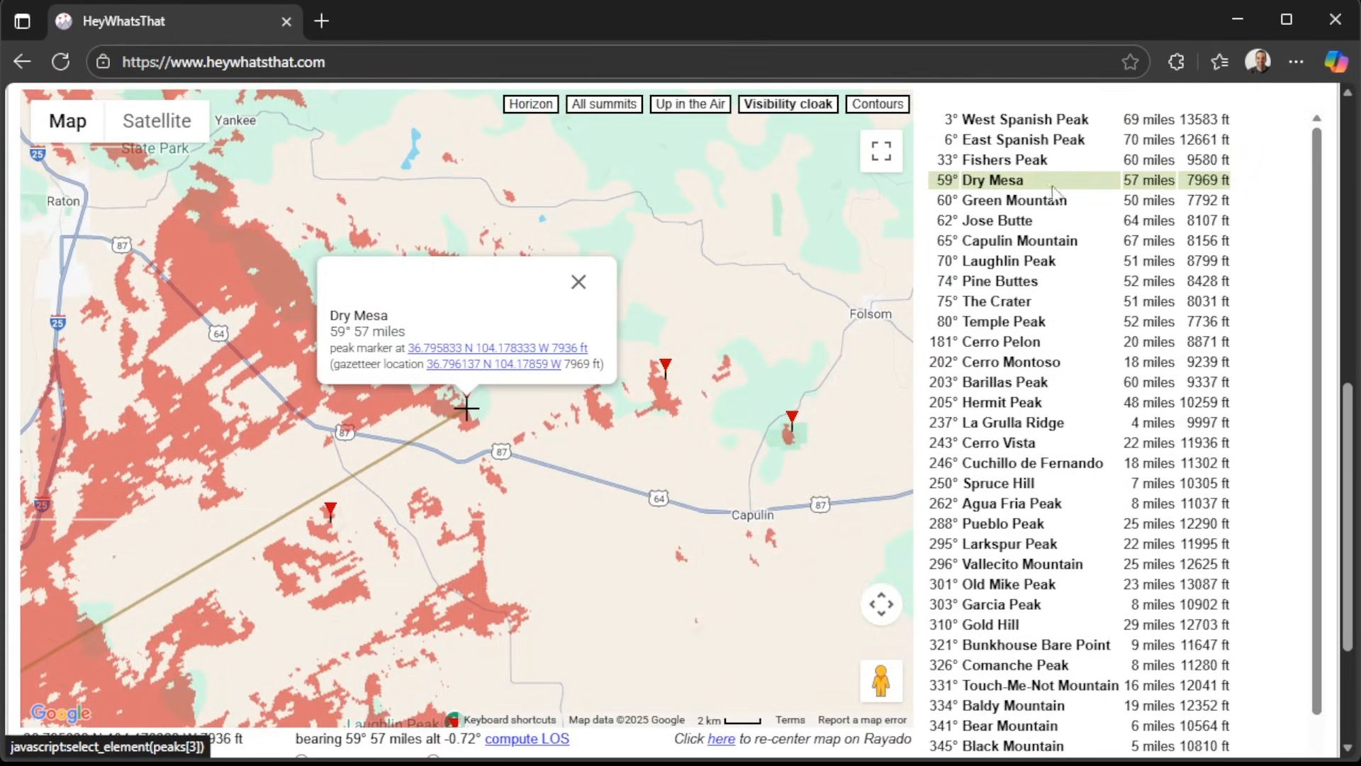
Plot the terrain profile for a bearing of about 173° from the panorama, and re-center the map on Rayado.
{"action": "scroll", "coordinate": [1054, 191], "scroll_direction": "up", "scroll_amount": 8}
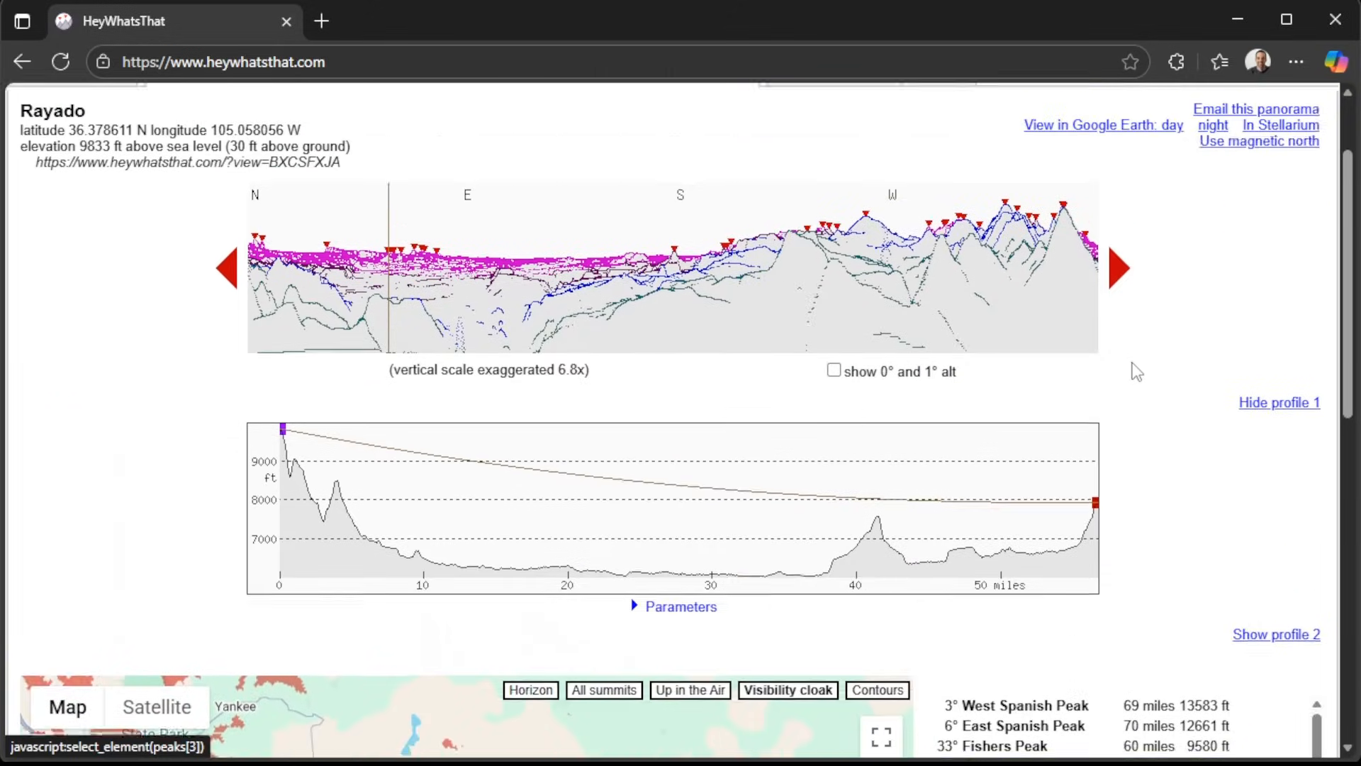
{"action": "scroll", "coordinate": [1136, 370], "scroll_direction": "up", "scroll_amount": 2}
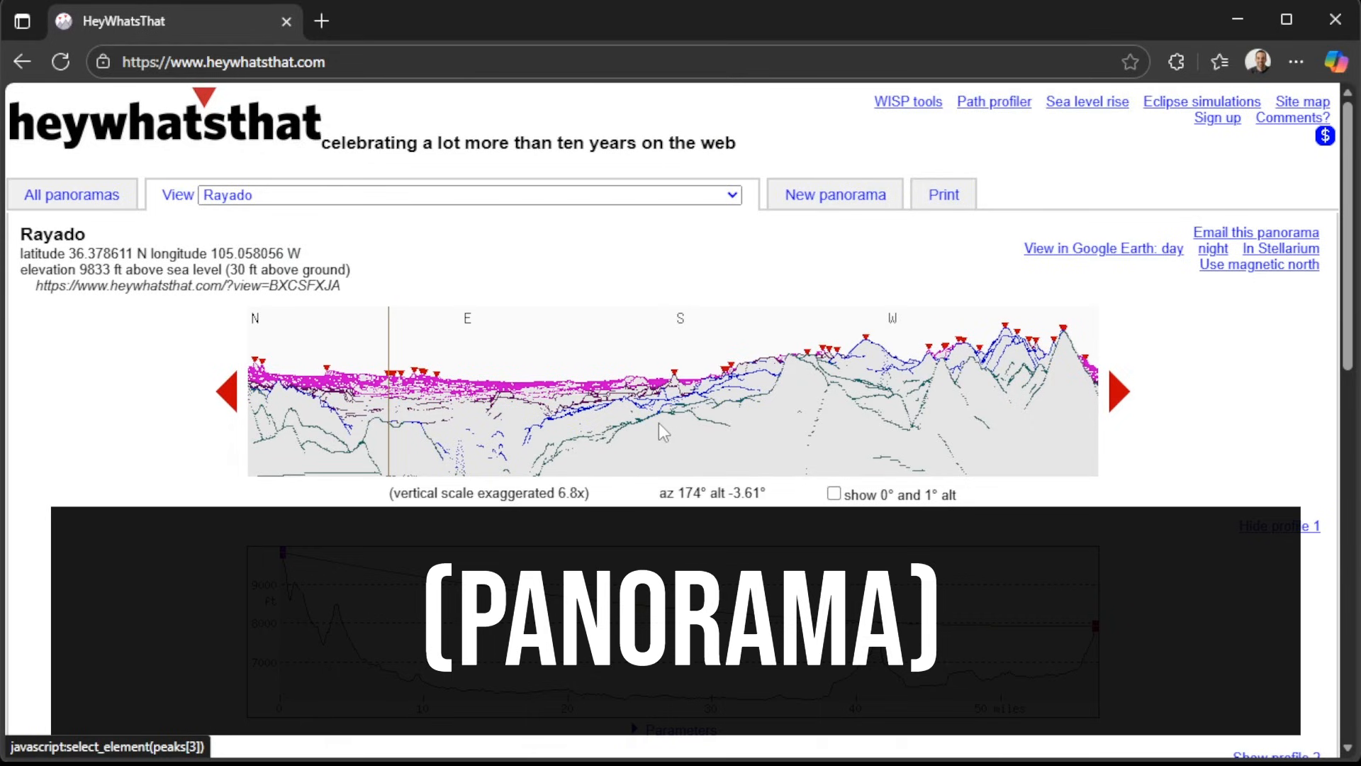
{"action": "left_click", "coordinate": [658, 423]}
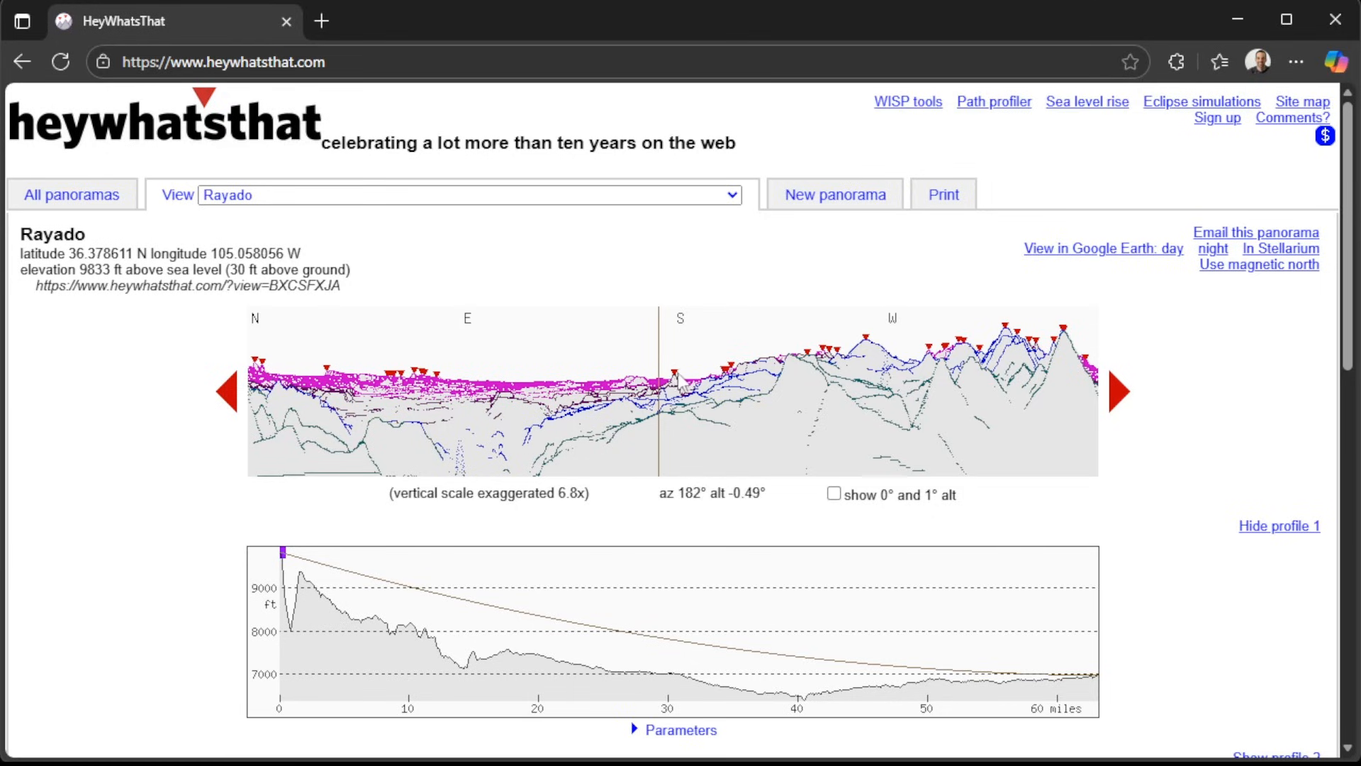
{"action": "scroll", "coordinate": [1146, 386], "scroll_direction": "down", "scroll_amount": 8}
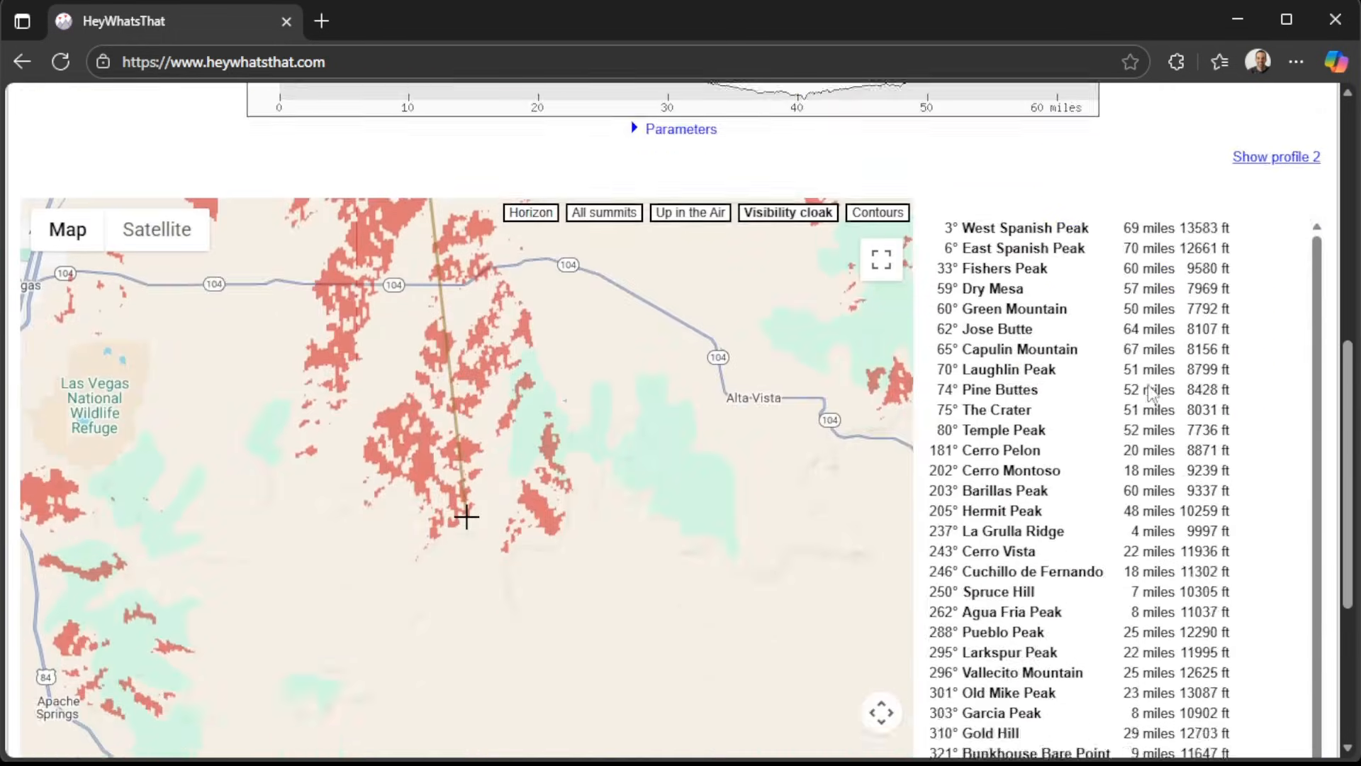
{"action": "scroll", "coordinate": [1150, 394], "scroll_direction": "down", "scroll_amount": 2}
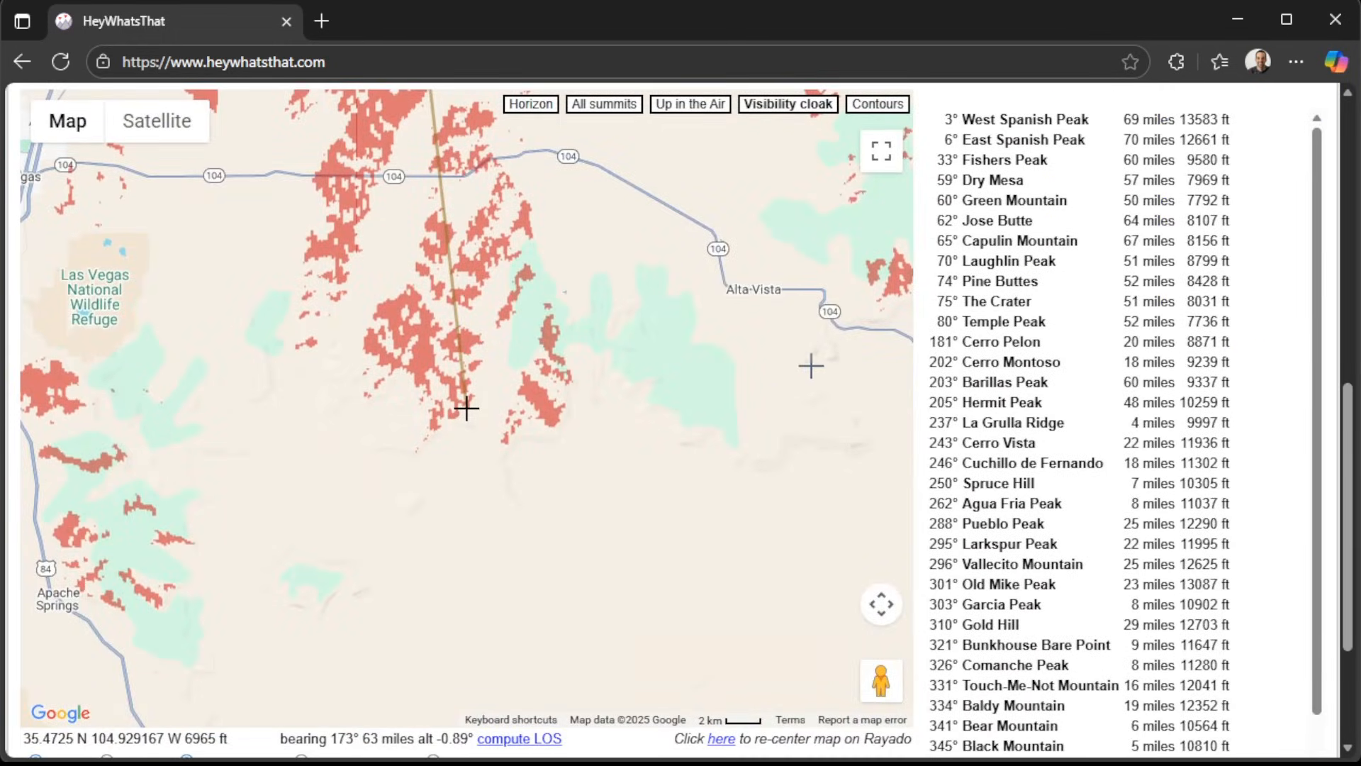
{"action": "left_click", "coordinate": [724, 744]}
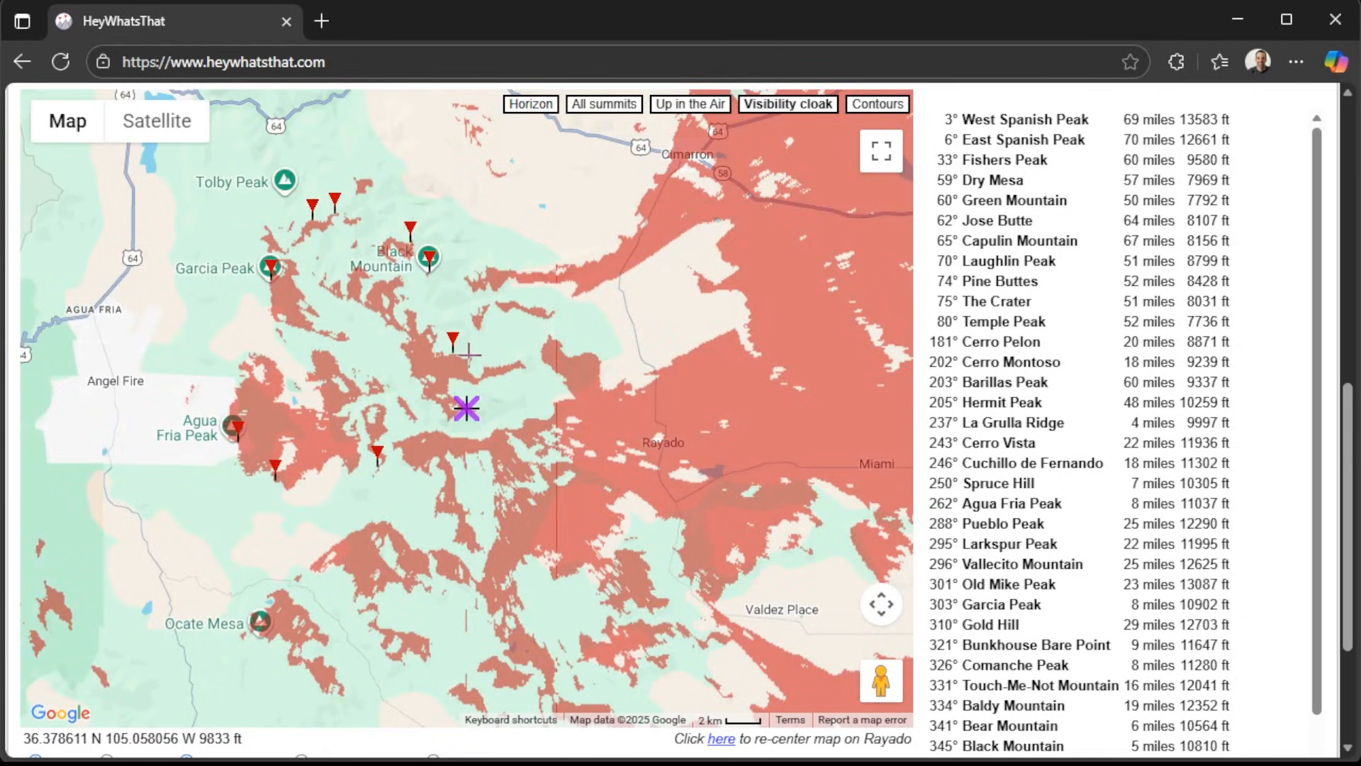
Select Trail Peak on the map, check it in the panorama and terrain profile, and close its details.
{"action": "left_click", "coordinate": [452, 343]}
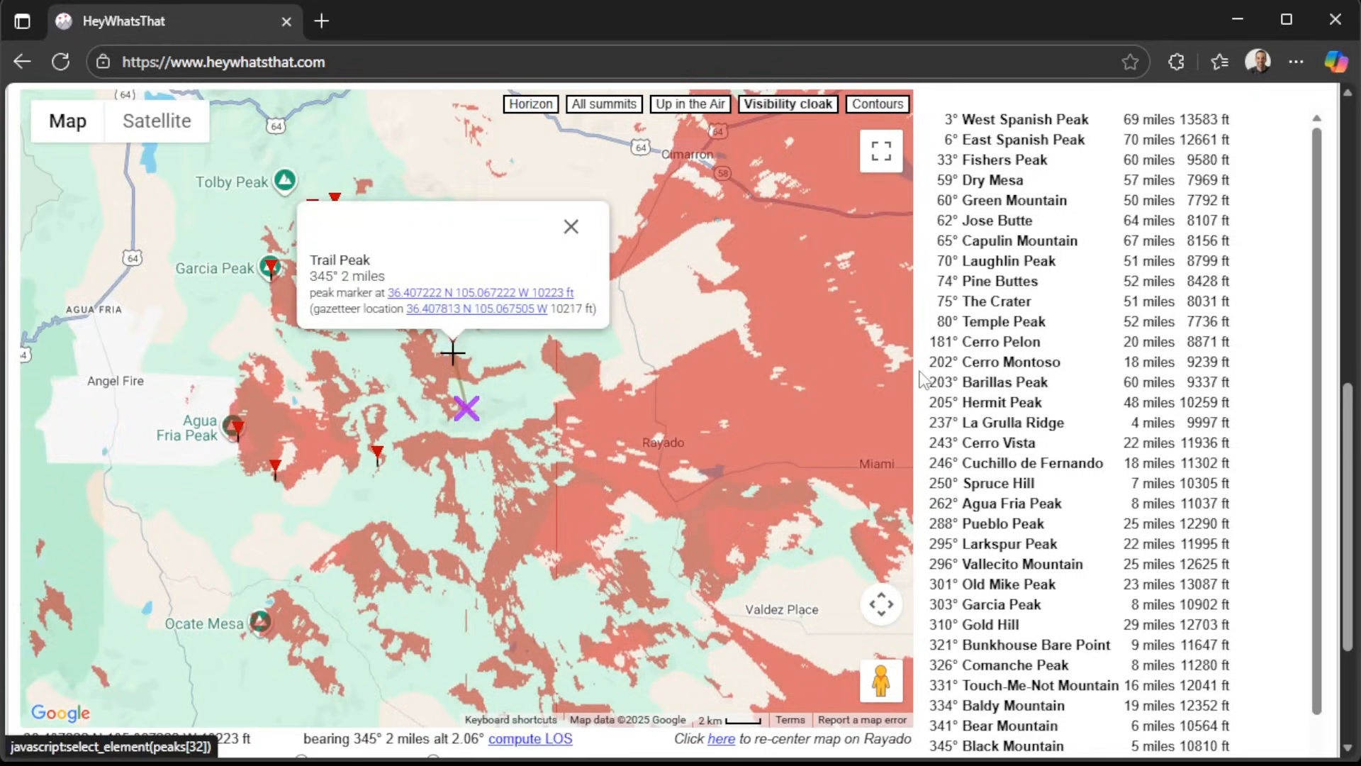
{"action": "scroll", "coordinate": [919, 372], "scroll_direction": "up", "scroll_amount": 9}
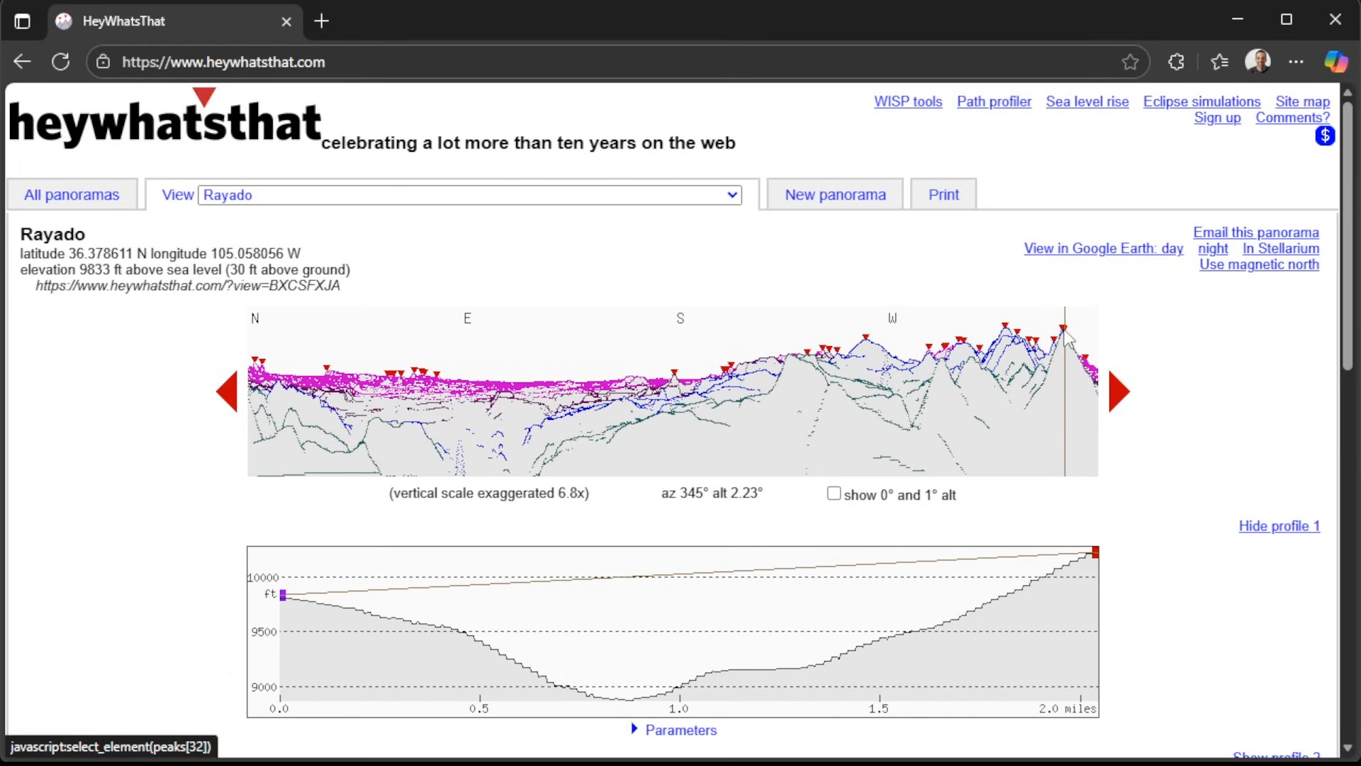
{"action": "scroll", "coordinate": [1350, 377], "scroll_direction": "down", "scroll_amount": 3}
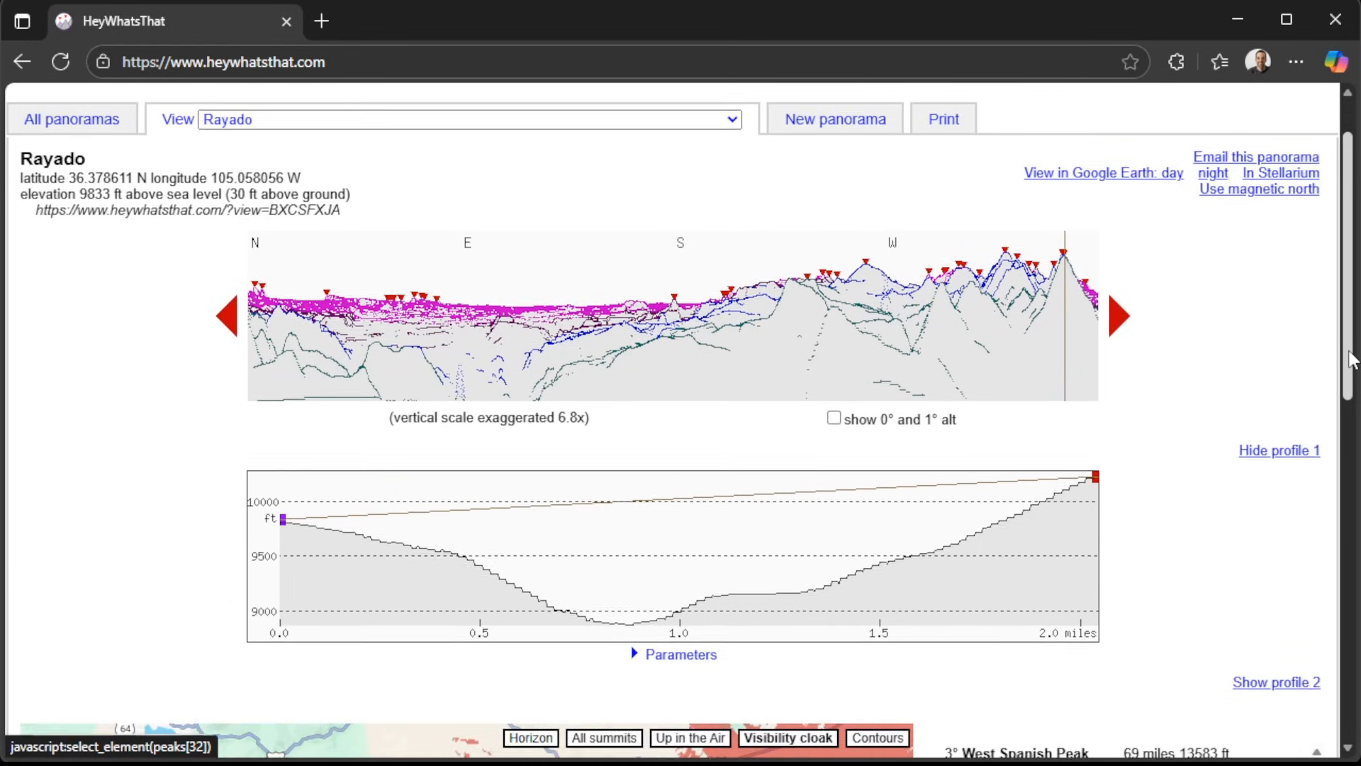
{"action": "left_click_drag", "start_coordinate": [1350, 378], "coordinate": [1347, 582]}
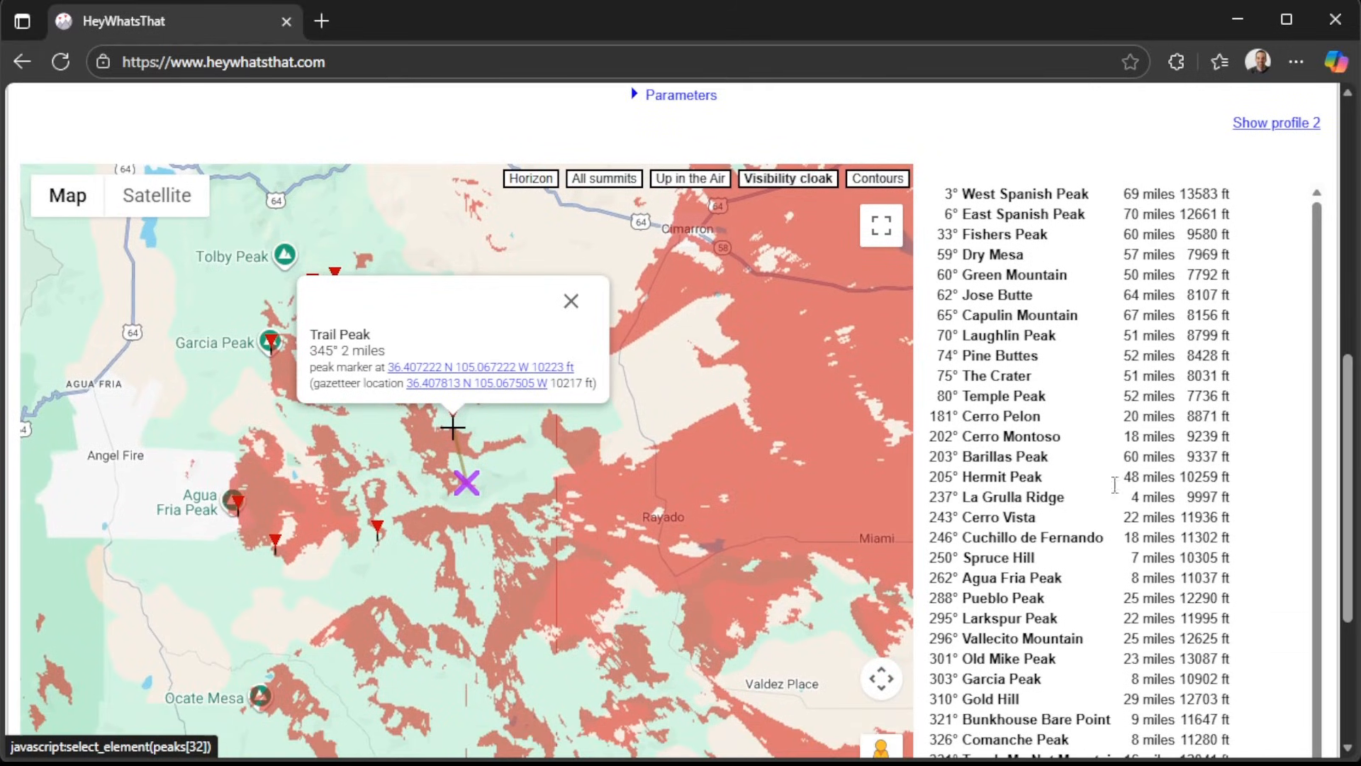
{"action": "left_click", "coordinate": [572, 303]}
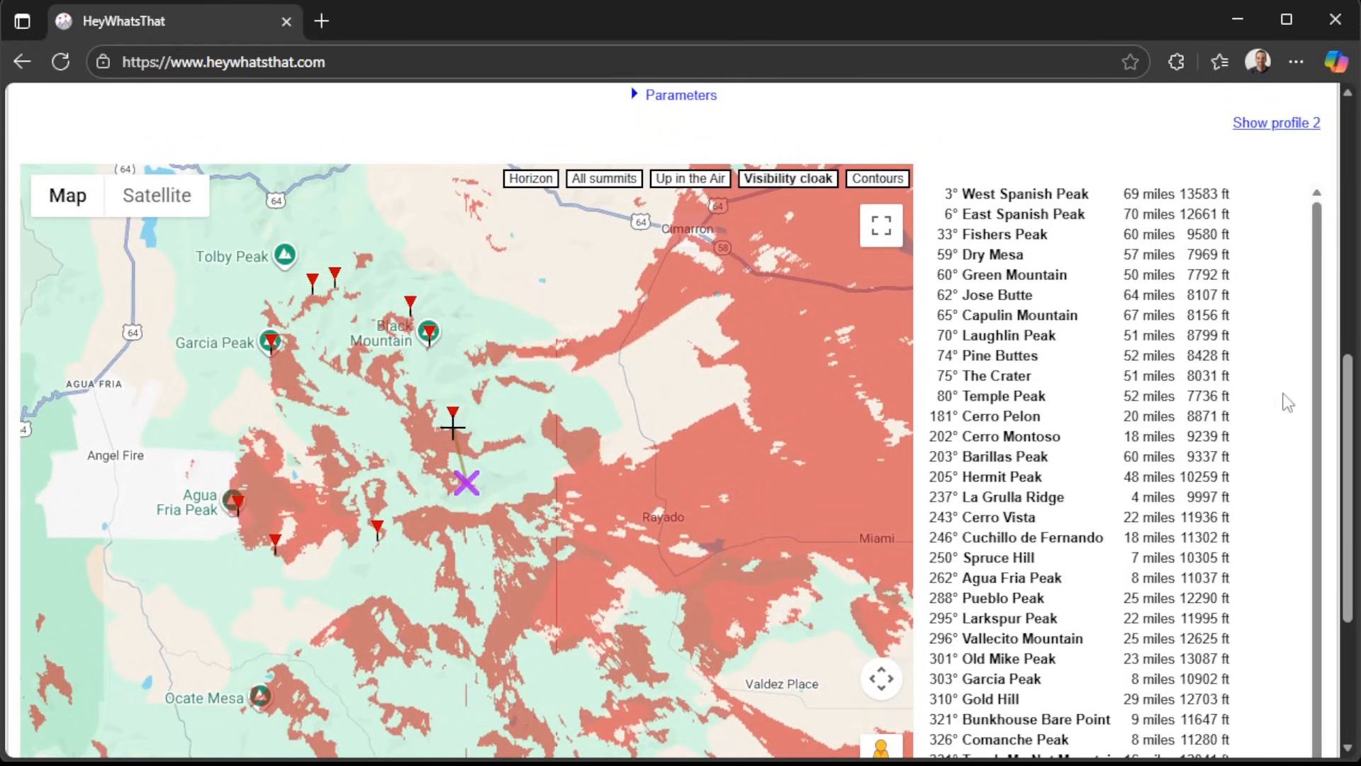
Download the Rayado panorama's daytime Google Earth file, open wt (5).kmz in Google Earth Pro, and maximize its window.
{"action": "left_click_drag", "start_coordinate": [1350, 421], "coordinate": [1335, 185]}
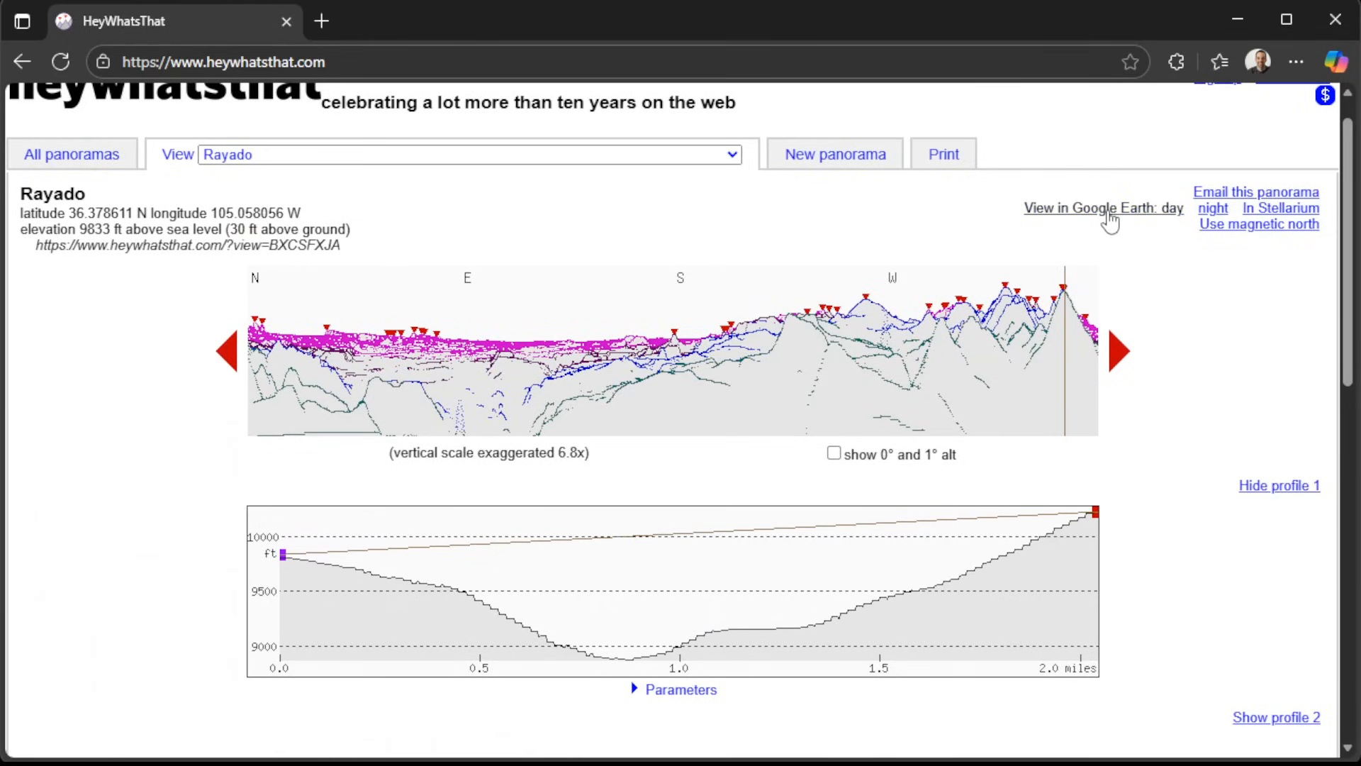
{"action": "left_click", "coordinate": [1116, 213]}
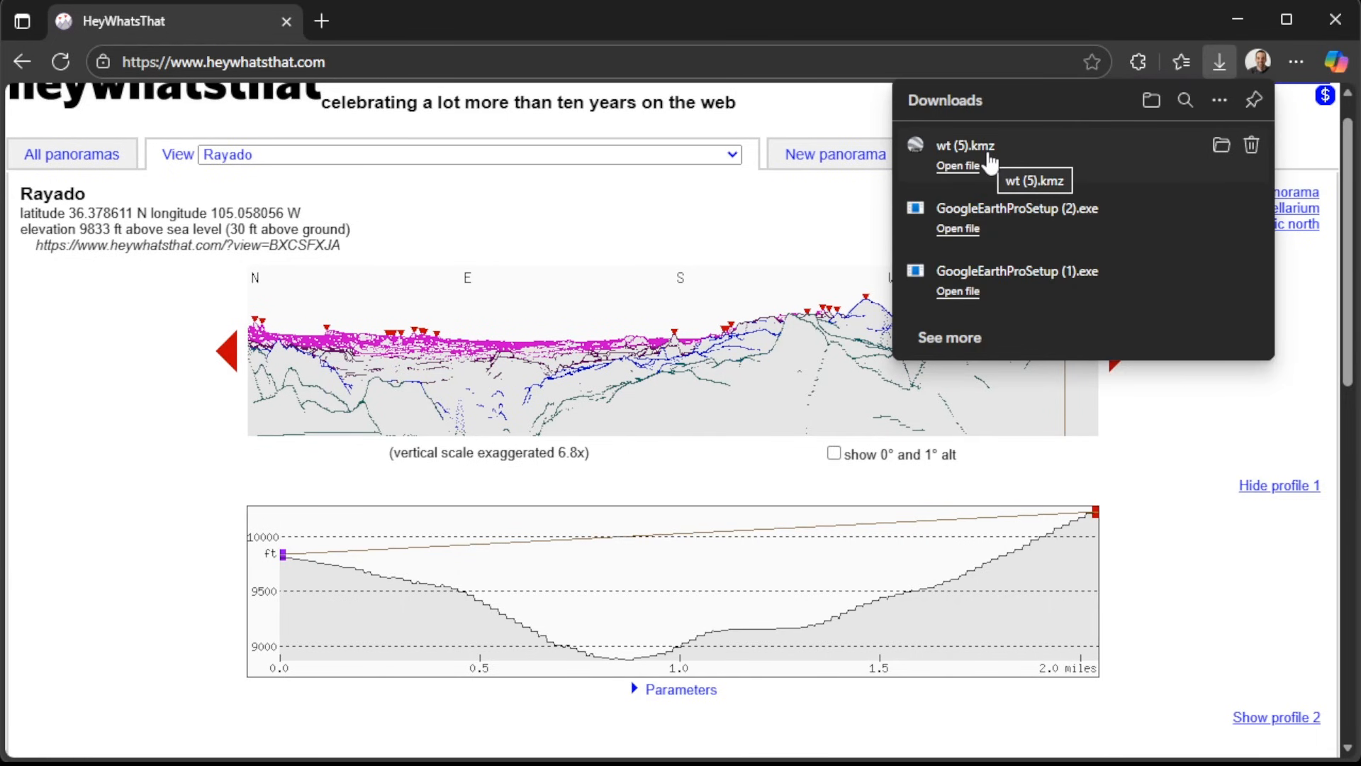
{"action": "left_click", "coordinate": [985, 162]}
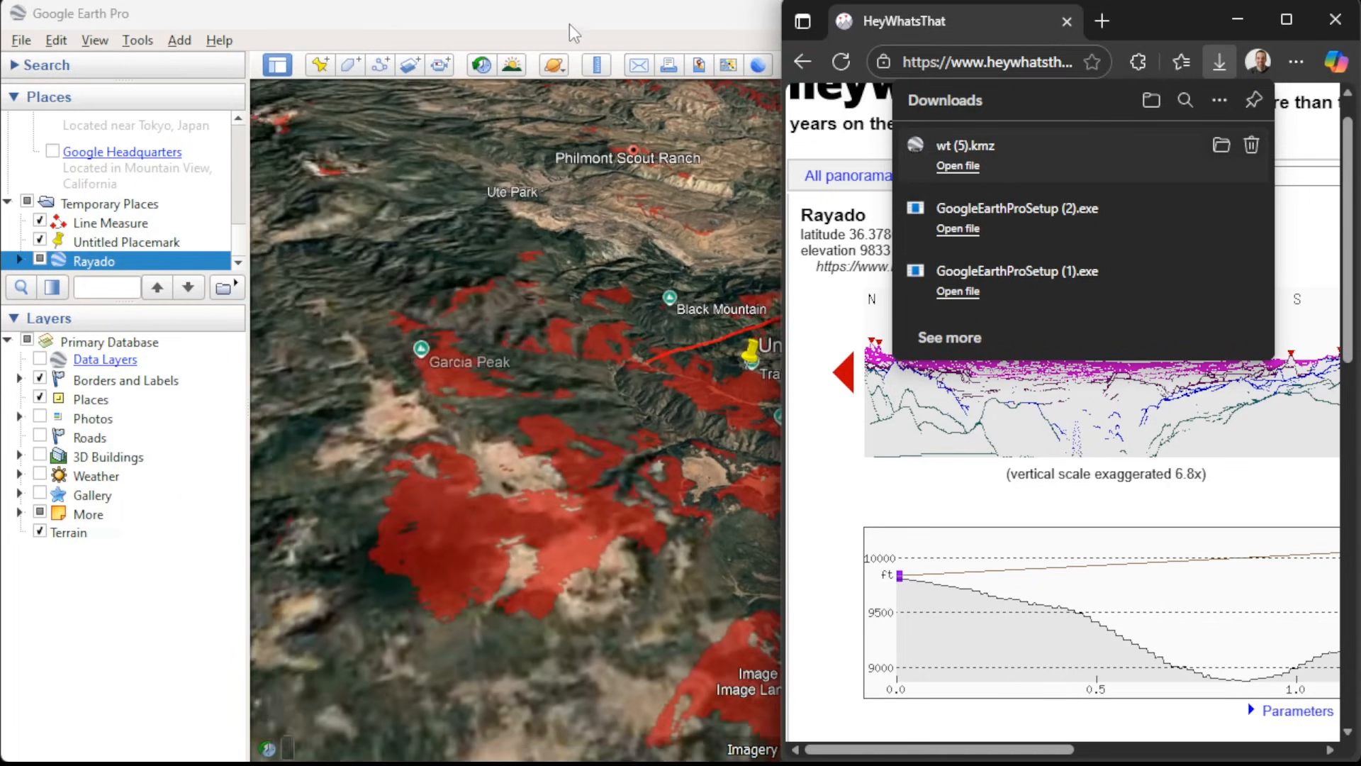
{"action": "double_click", "coordinate": [574, 32]}
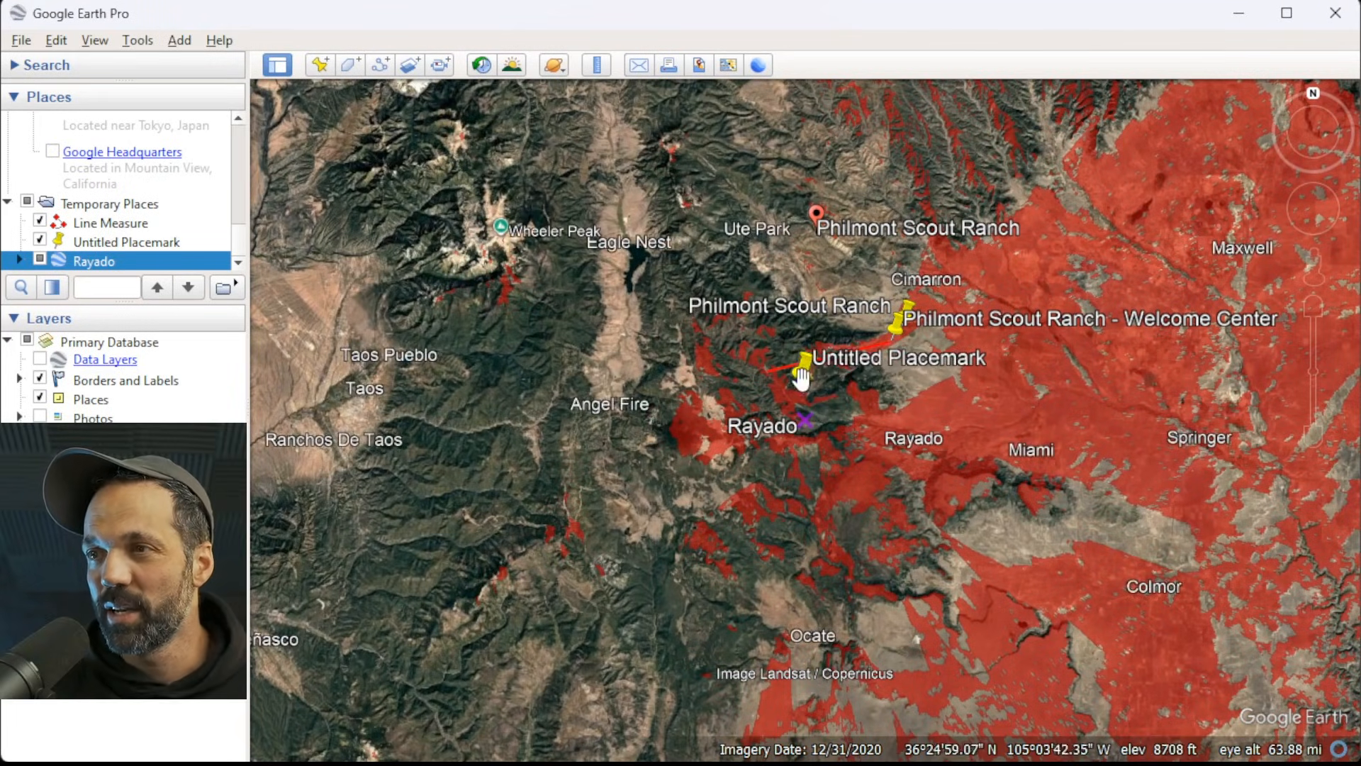
Examine Rayado's red viewshed coverage around the Philmont Scout Ranch Welcome Center and the start of the measured line.
{"action": "scroll", "coordinate": [800, 376], "scroll_direction": "up", "scroll_amount": 2}
{"action": "scroll", "coordinate": [799, 375], "scroll_direction": "up", "scroll_amount": 2}
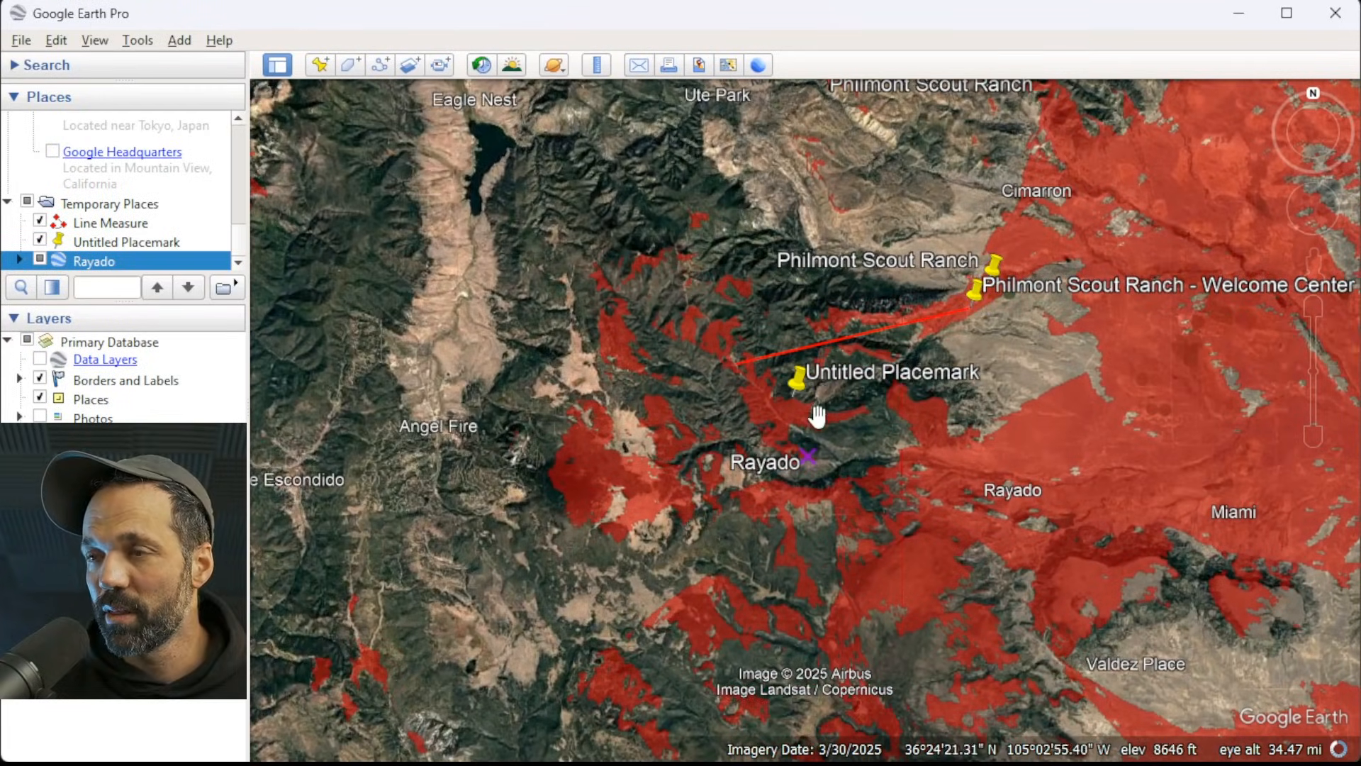
{"action": "scroll", "coordinate": [1001, 260], "scroll_direction": "up", "scroll_amount": 5}
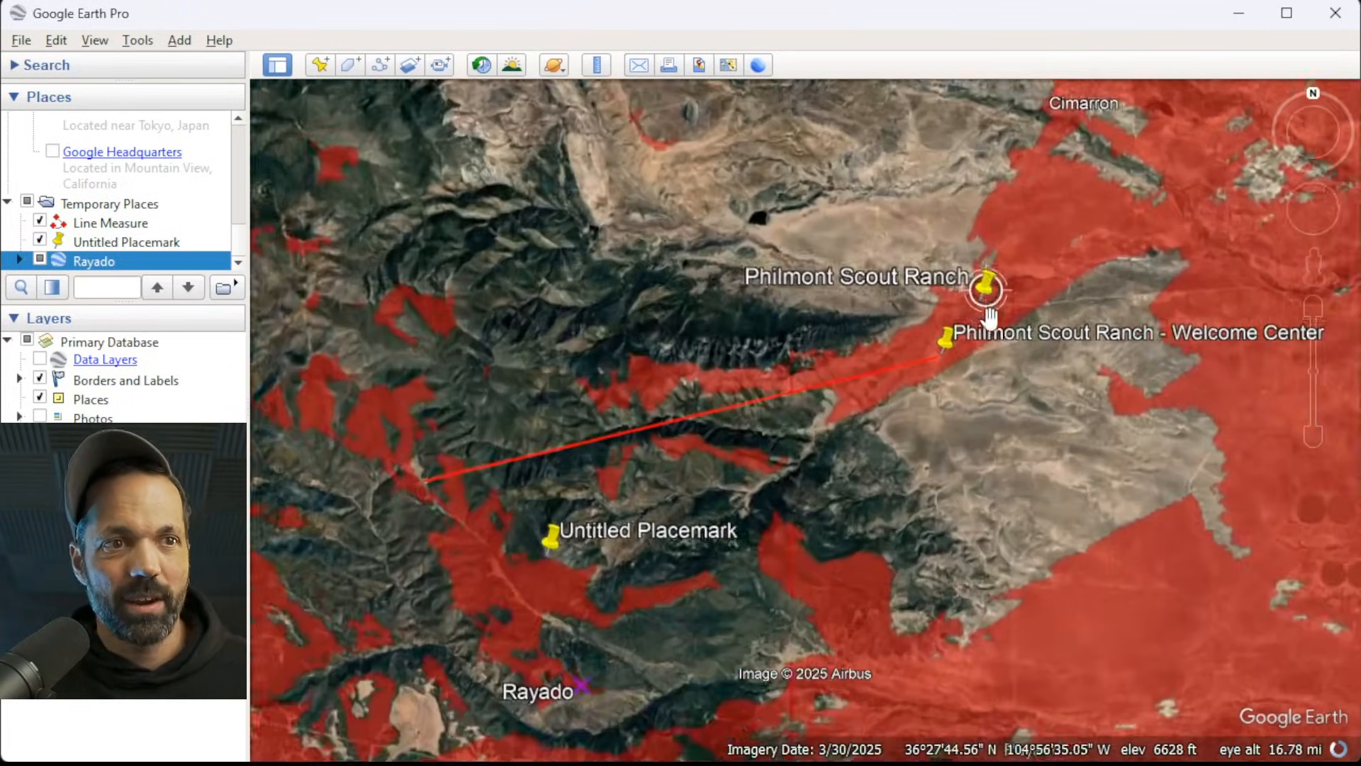
{"action": "scroll", "coordinate": [981, 328], "scroll_direction": "up", "scroll_amount": 2}
{"action": "scroll", "coordinate": [860, 395], "scroll_direction": "up", "scroll_amount": 2}
{"action": "middle_click_drag", "start_coordinate": [765, 489], "coordinate": [989, 751]}
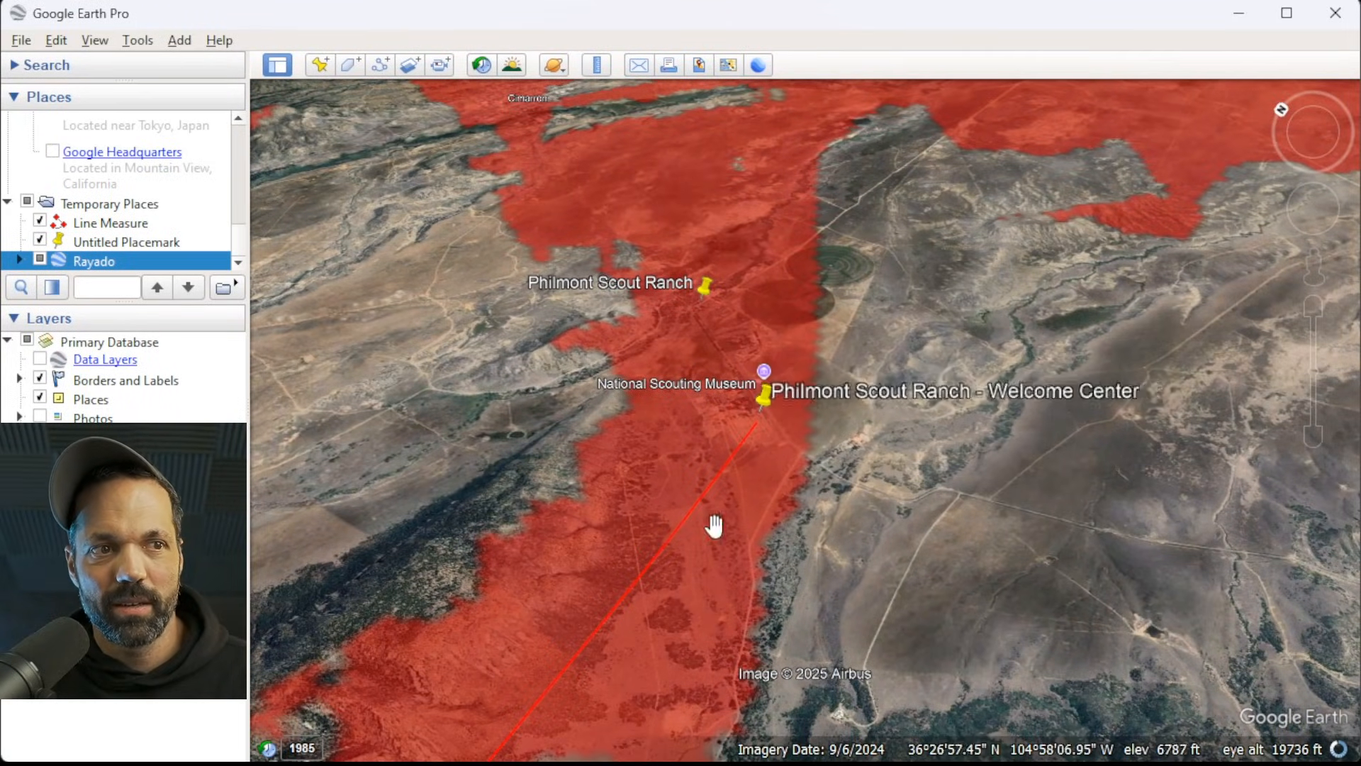
Follow the measured line to Beaubien and examine Rayado's viewshed coverage over the camp, its meadow and surrounding slopes.
{"action": "scroll", "coordinate": [876, 306], "scroll_direction": "down", "scroll_amount": 3}
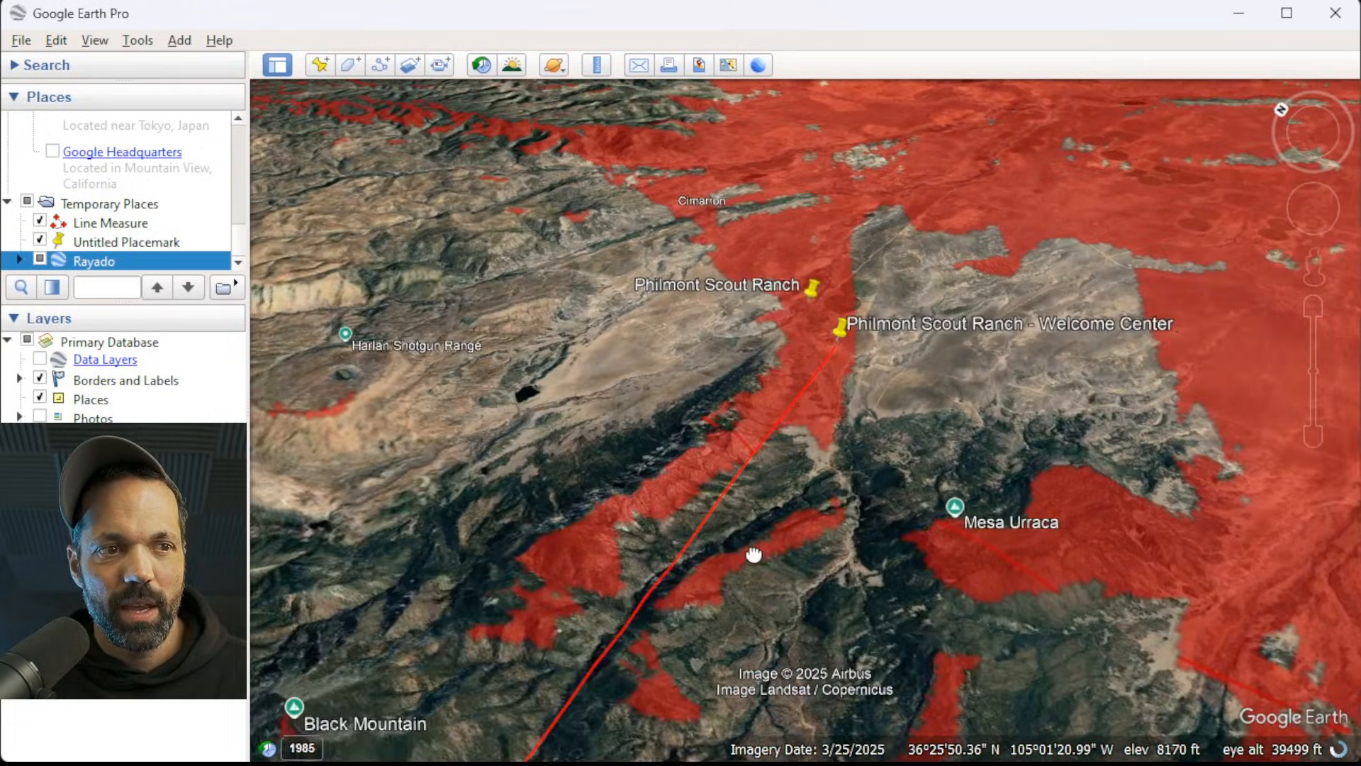
{"action": "left_click_drag", "start_coordinate": [754, 553], "coordinate": [987, 229]}
{"action": "scroll", "coordinate": [847, 352], "scroll_direction": "up", "scroll_amount": 5}
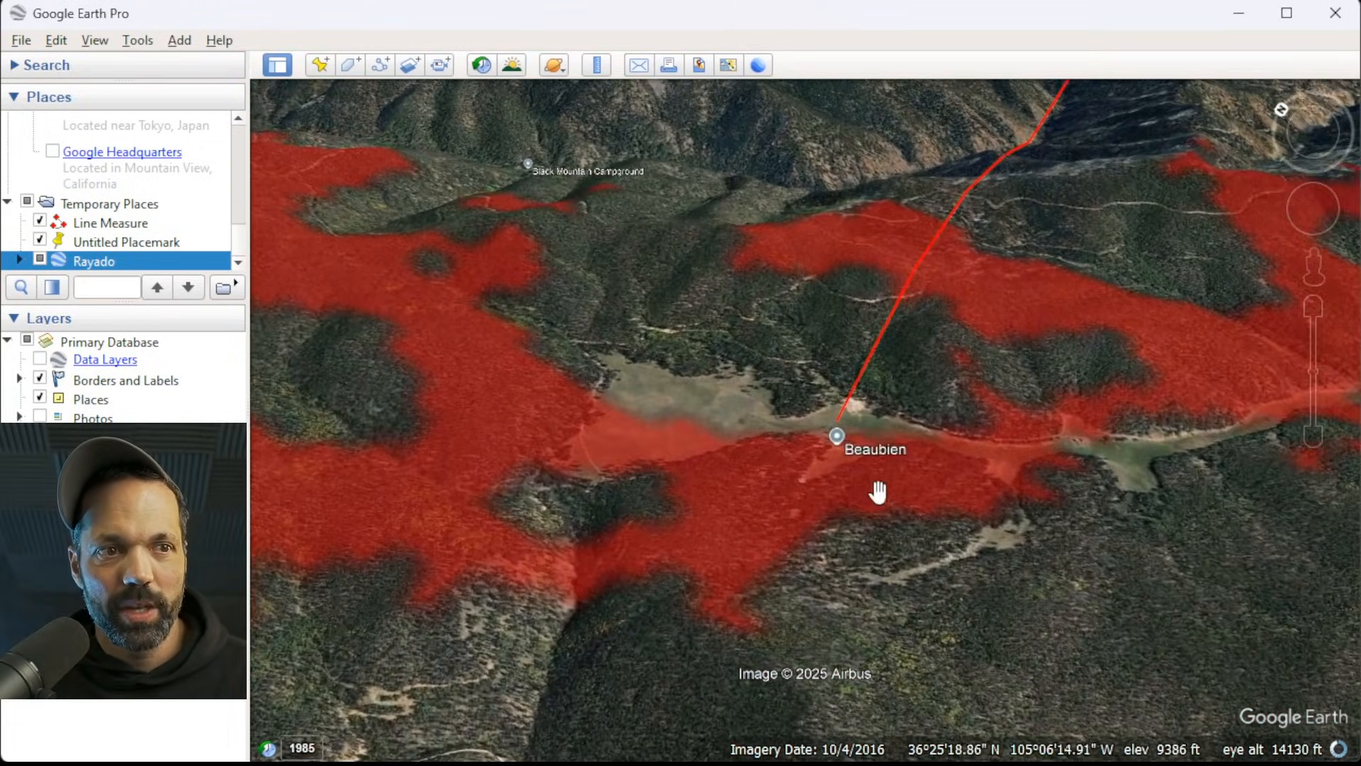
{"action": "scroll", "coordinate": [869, 495], "scroll_direction": "up", "scroll_amount": 2}
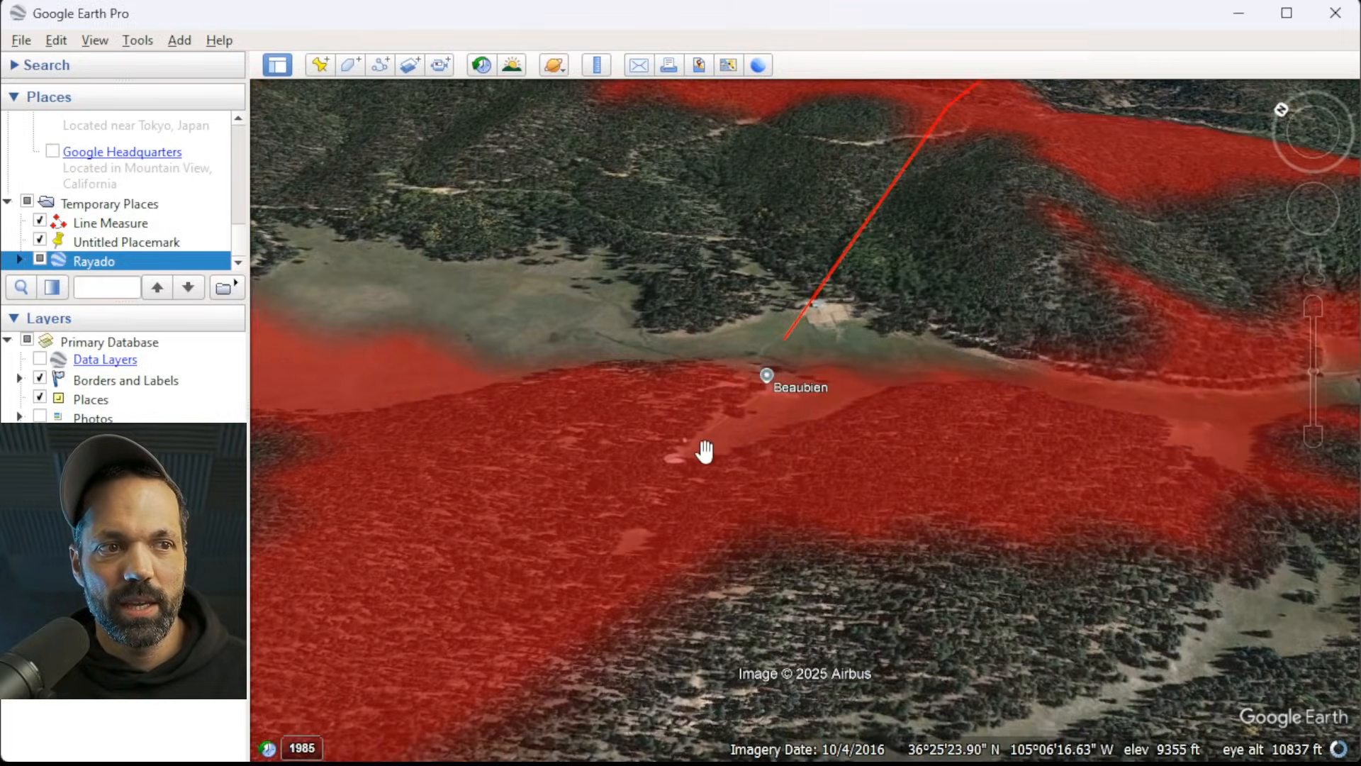
{"action": "scroll", "coordinate": [682, 456], "scroll_direction": "up", "scroll_amount": 1}
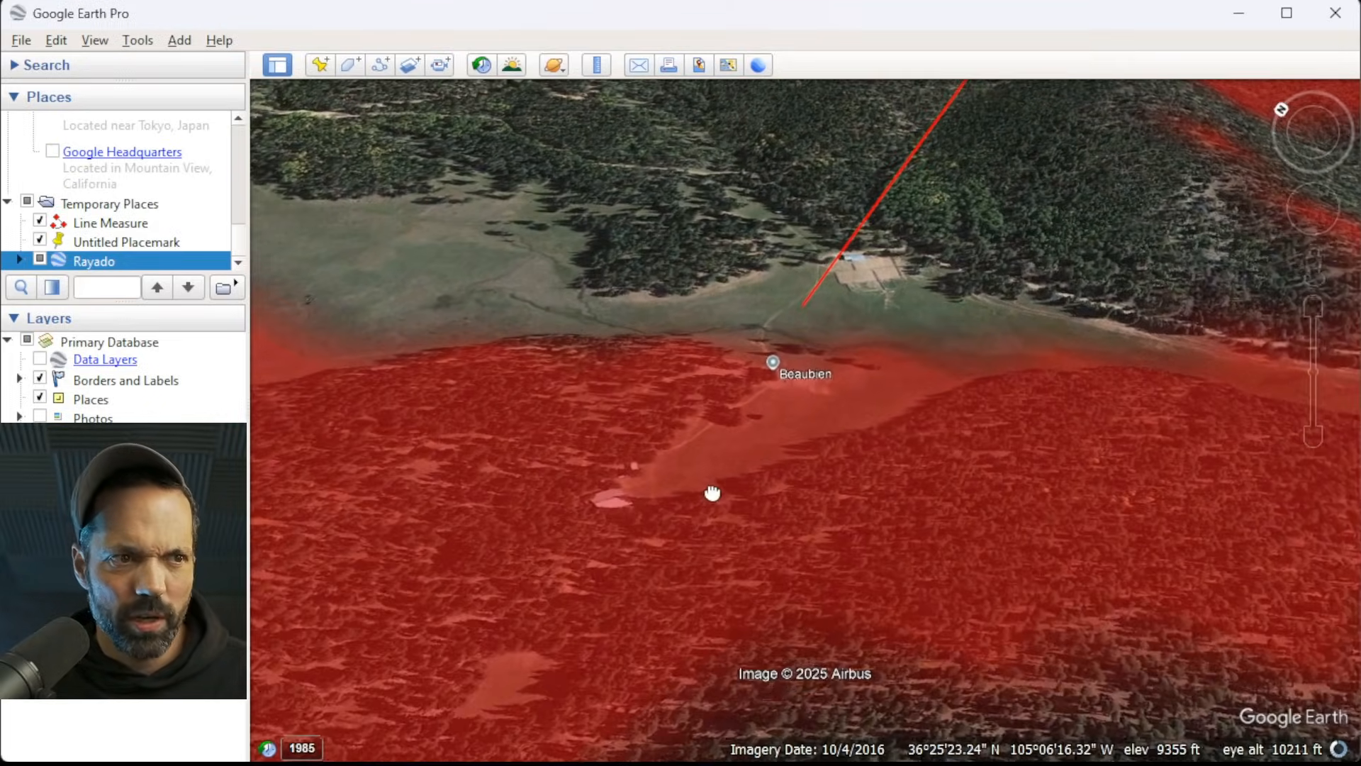
{"action": "middle_click_drag", "start_coordinate": [725, 456], "coordinate": [410, 395]}
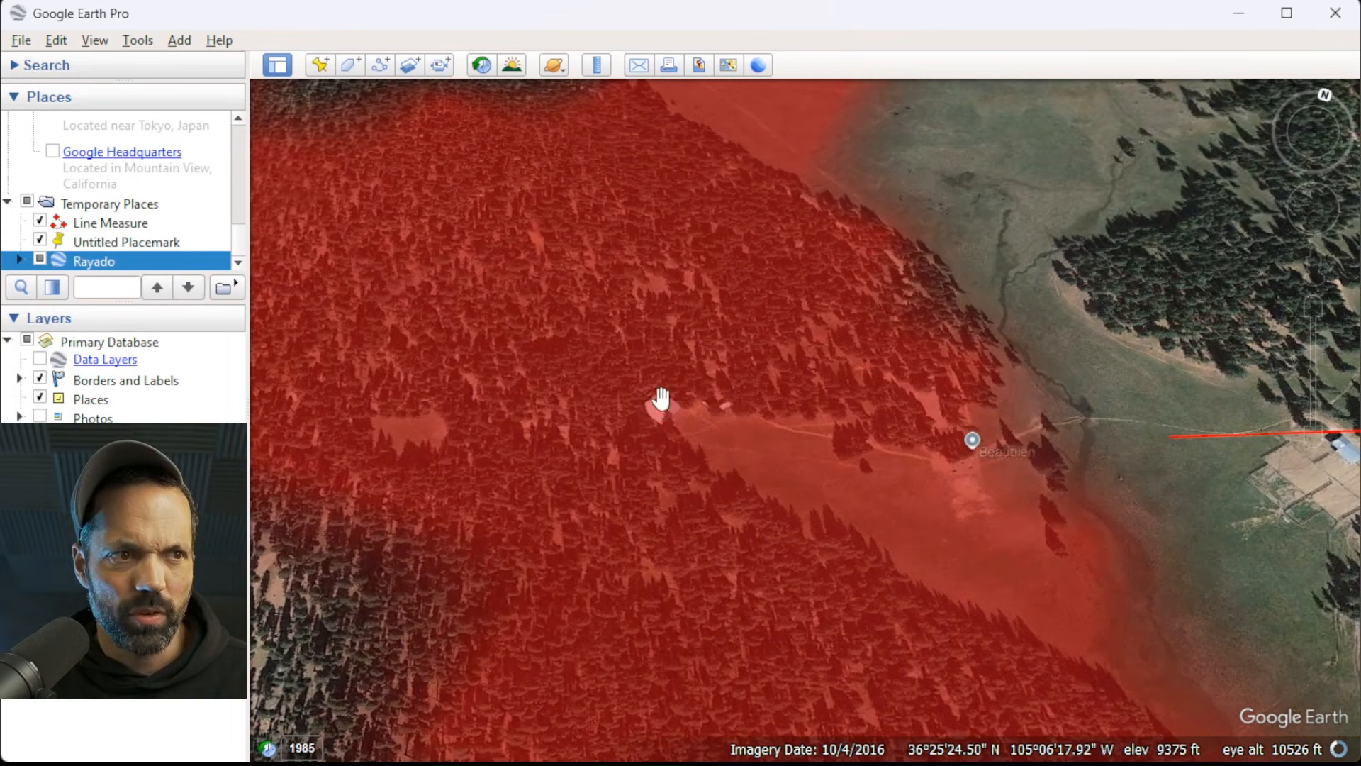
{"action": "scroll", "coordinate": [666, 405], "scroll_direction": "down", "scroll_amount": 2}
{"action": "scroll", "coordinate": [1025, 425], "scroll_direction": "up", "scroll_amount": 1}
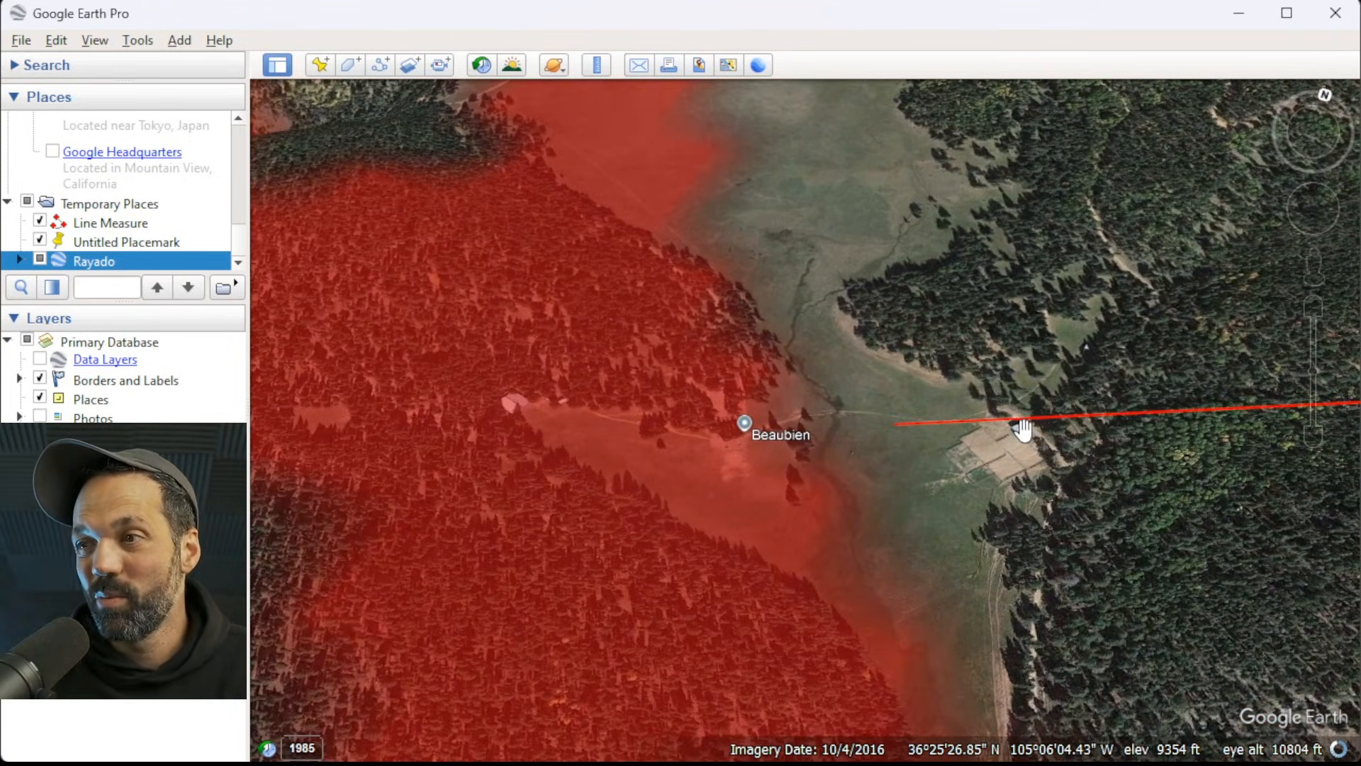
{"action": "scroll", "coordinate": [1013, 429], "scroll_direction": "down", "scroll_amount": 1}
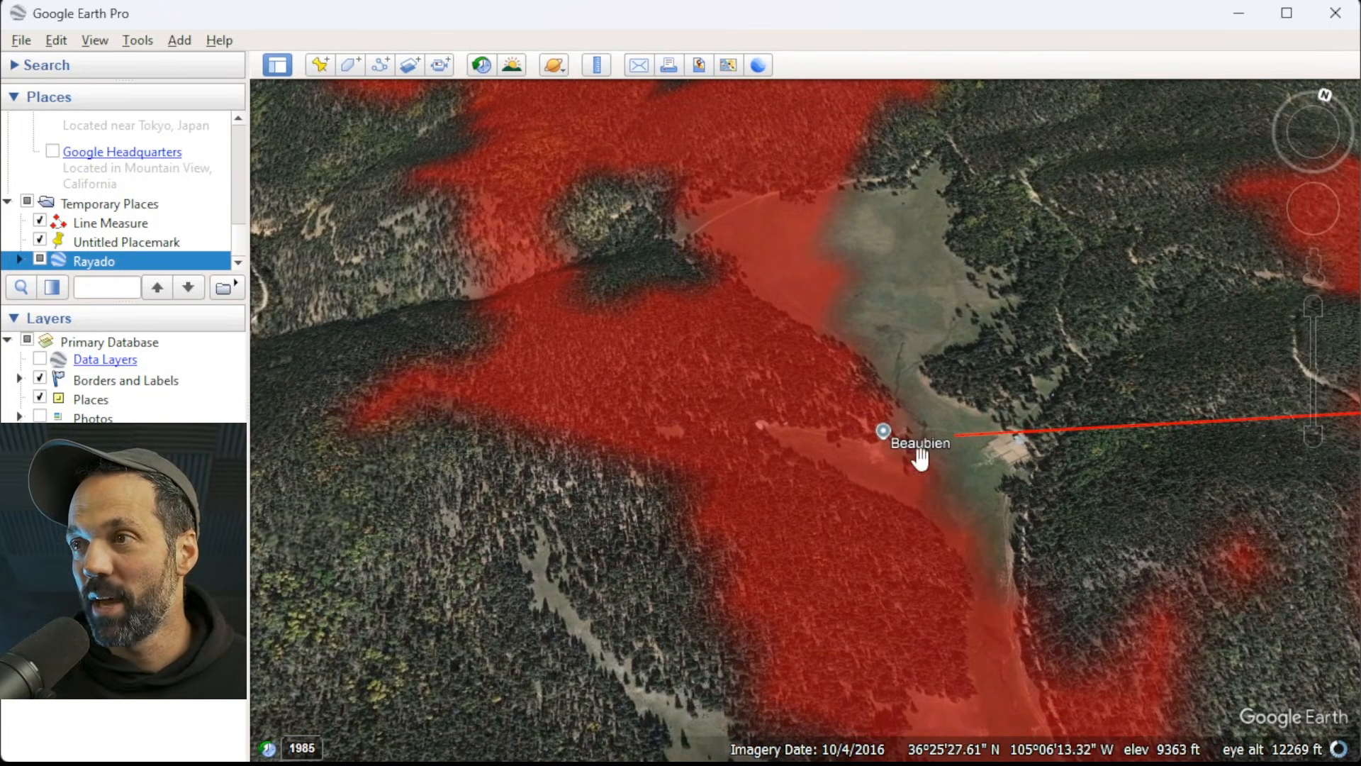
{"action": "scroll", "coordinate": [899, 304], "scroll_direction": "down", "scroll_amount": 1}
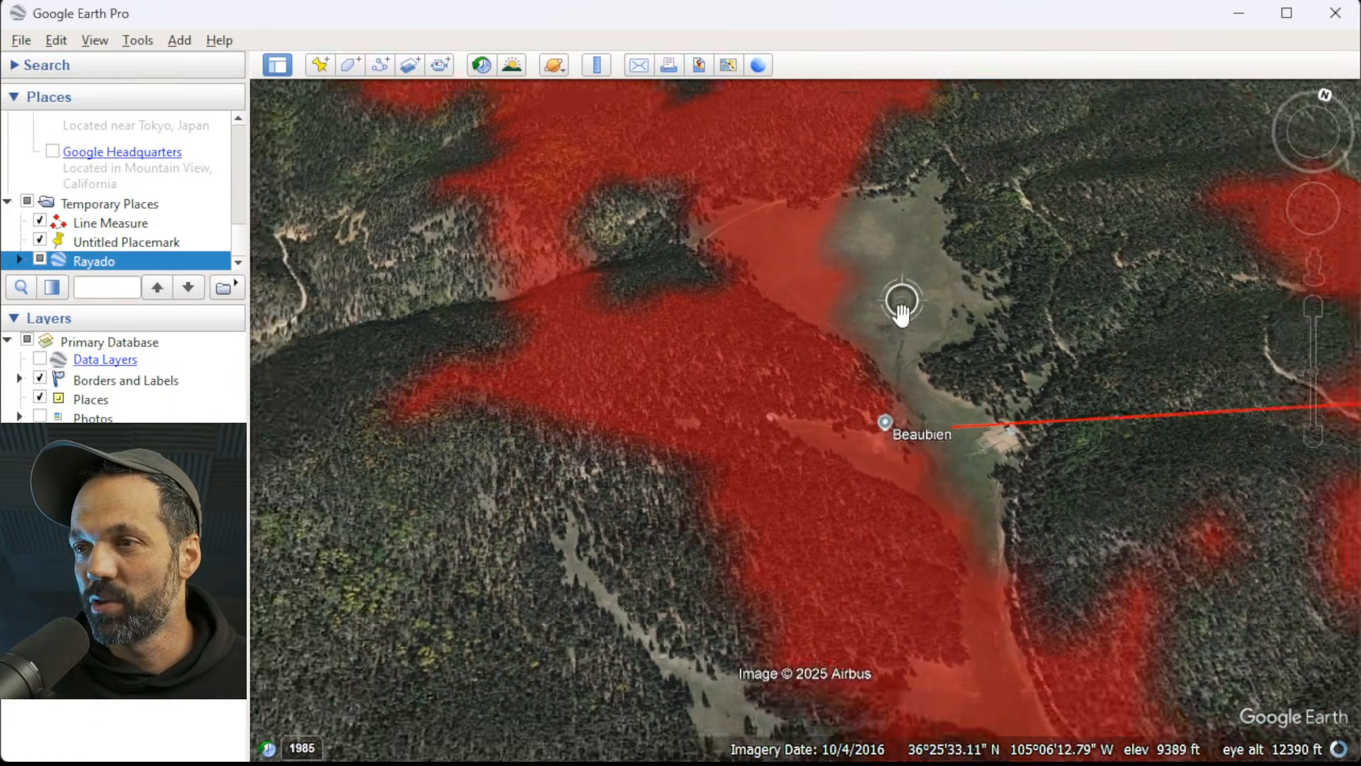
{"action": "scroll", "coordinate": [884, 324], "scroll_direction": "down", "scroll_amount": 1}
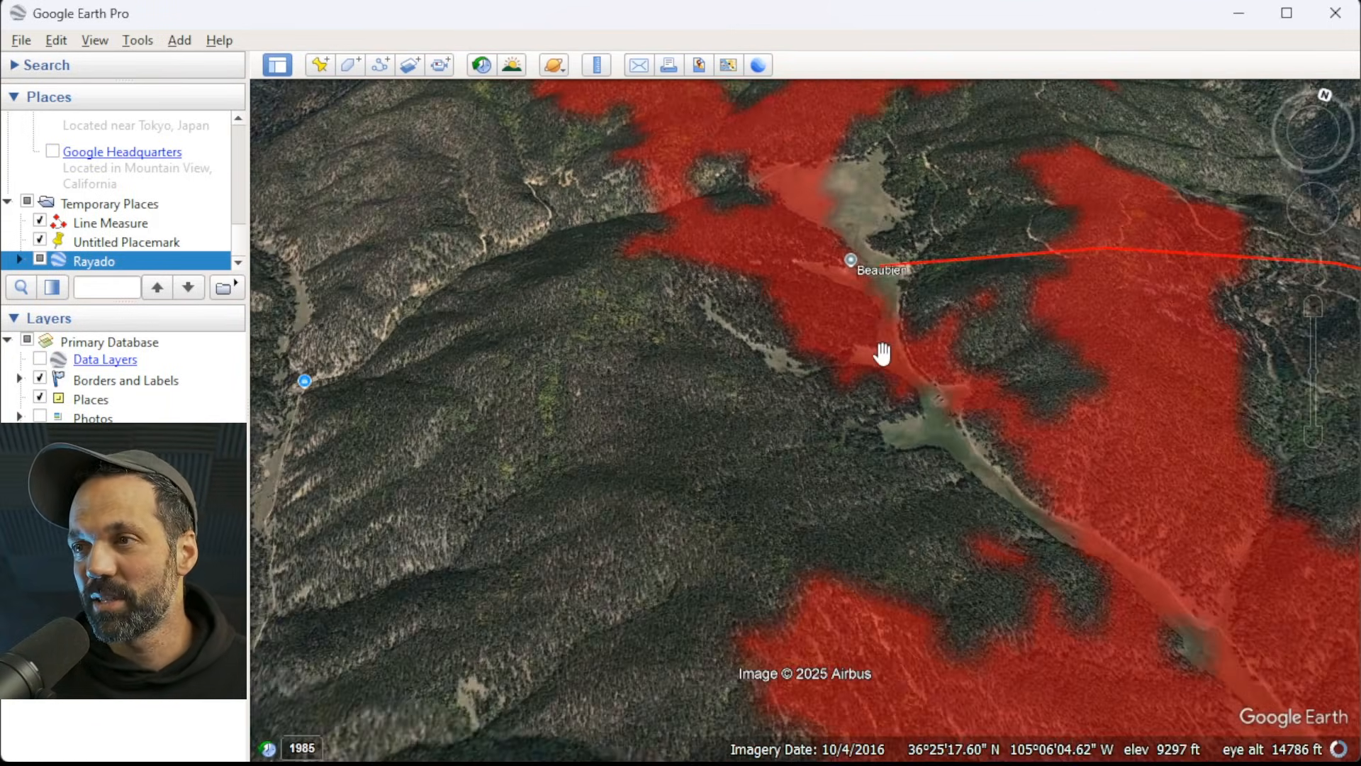
Inspect Rayado's viewshed along the valley south of Beaubien and around Trail Peak from overhead and tilted perspectives.
{"action": "left_click_drag", "start_coordinate": [693, 485], "coordinate": [428, 261]}
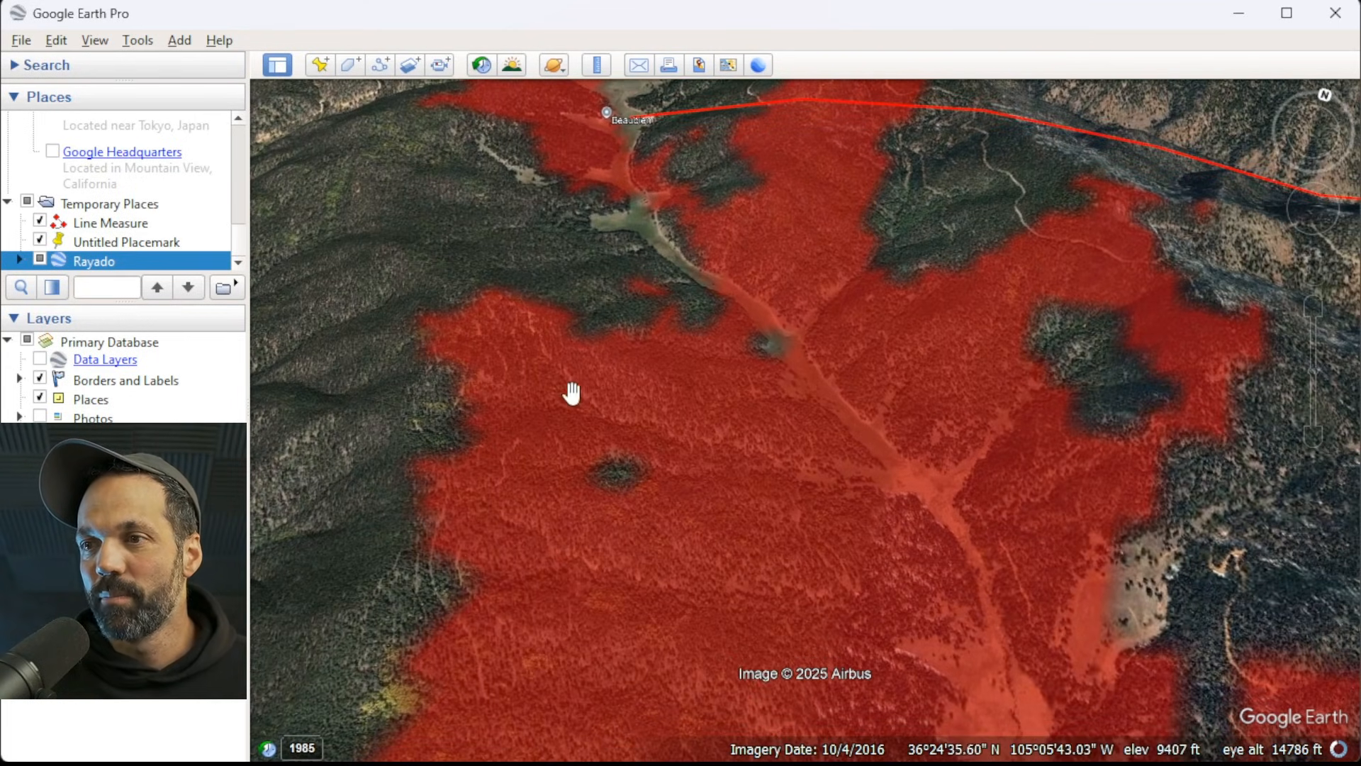
{"action": "scroll", "coordinate": [544, 439], "scroll_direction": "down", "scroll_amount": 2}
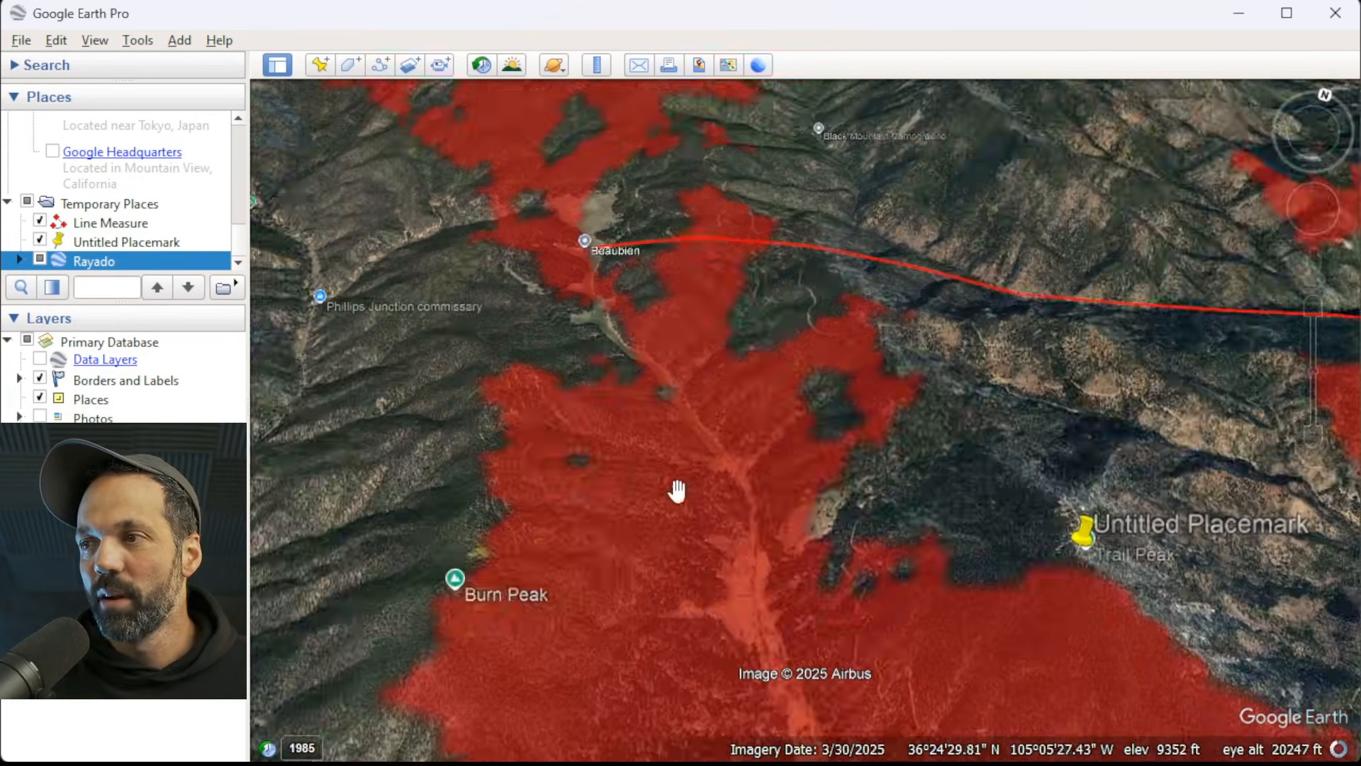
{"action": "middle_click_drag", "start_coordinate": [905, 550], "coordinate": [1088, 721]}
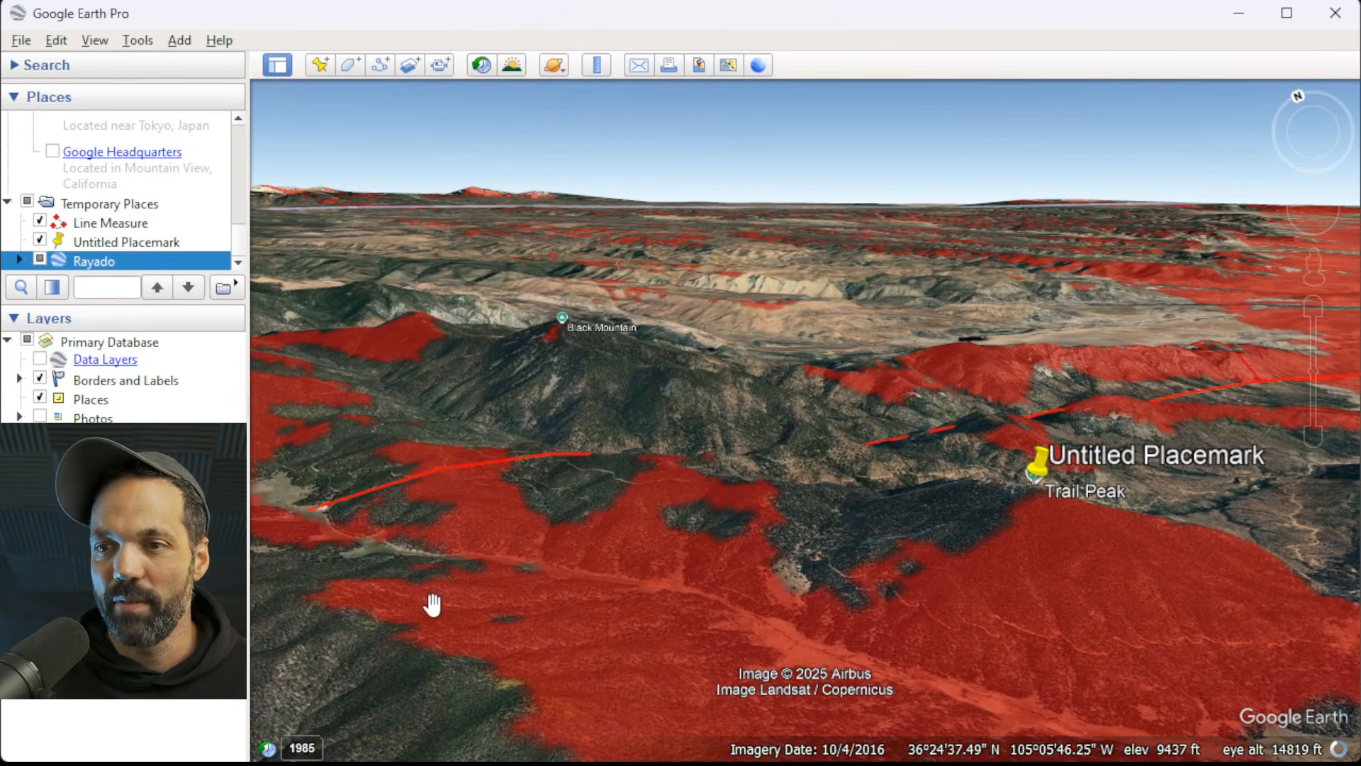
{"action": "middle_click_drag", "start_coordinate": [691, 601], "coordinate": [517, 596]}
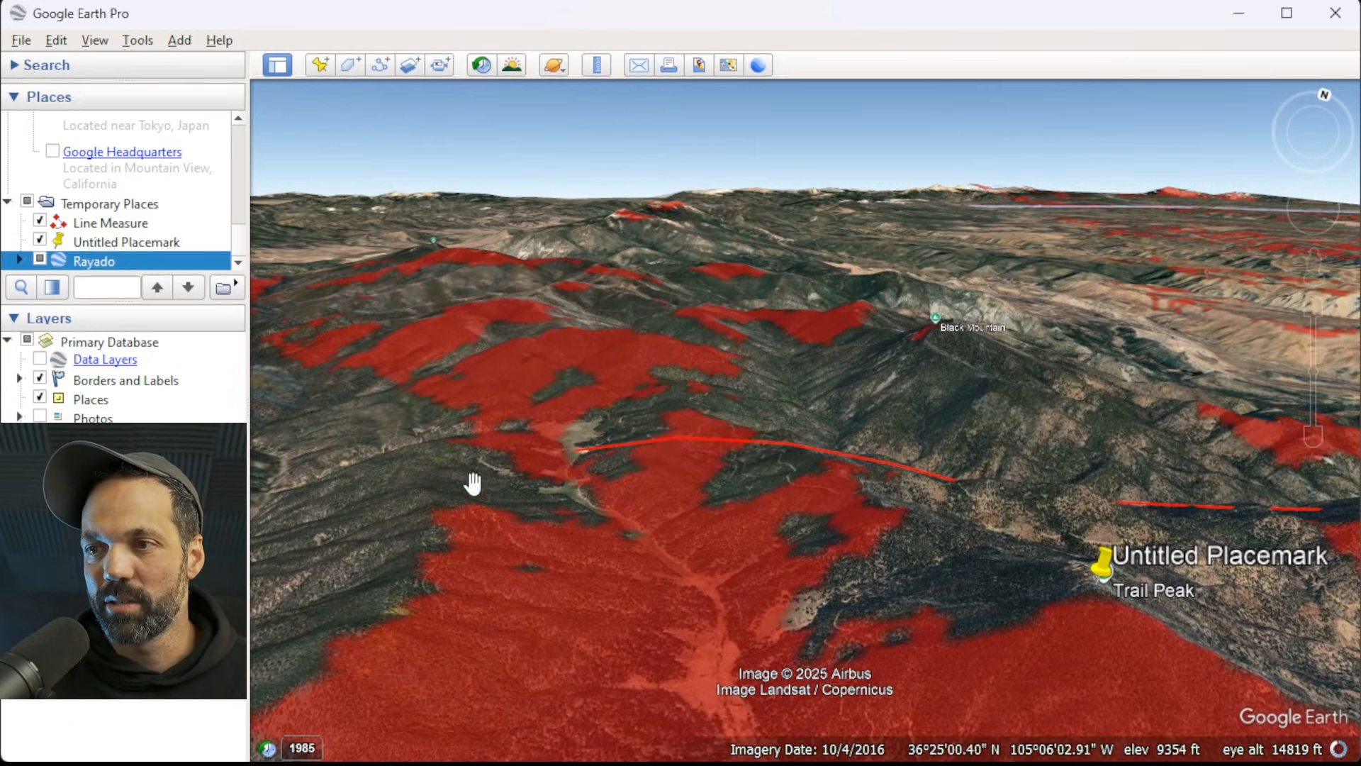